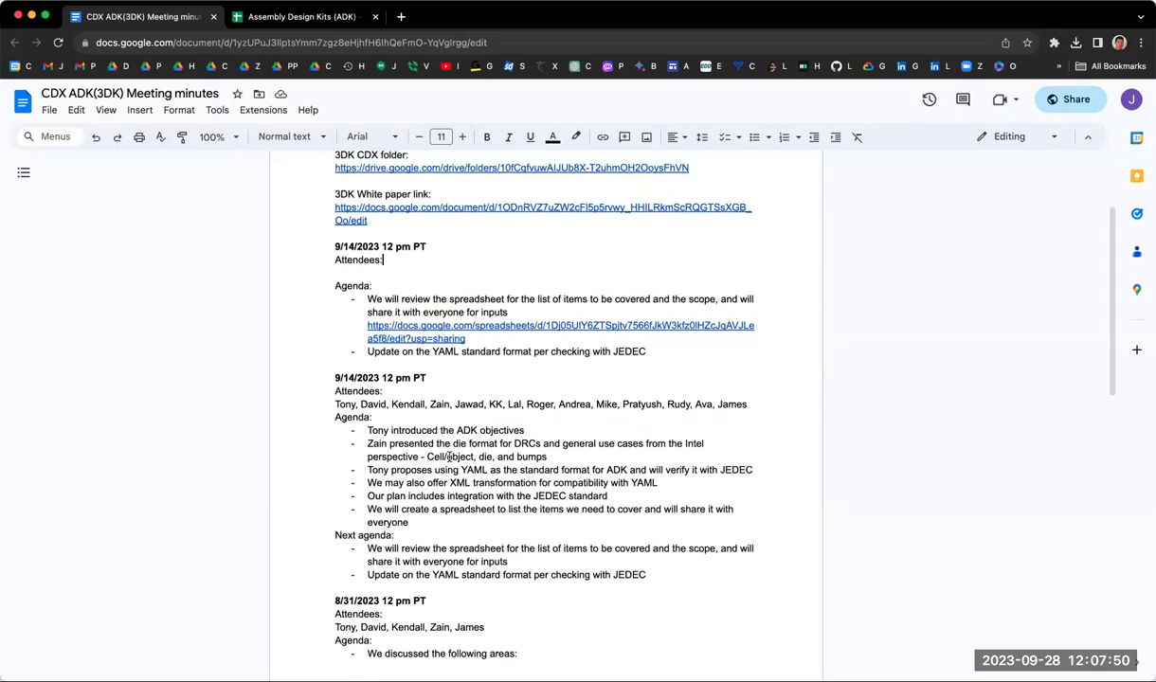
Step: Copy the Assembly Design Kits spreadsheet's share link, which lets anyone with it edit
{"action": "left_click", "coordinate": [361, 675]}
{"action": "double_click", "coordinate": [383, 352]}
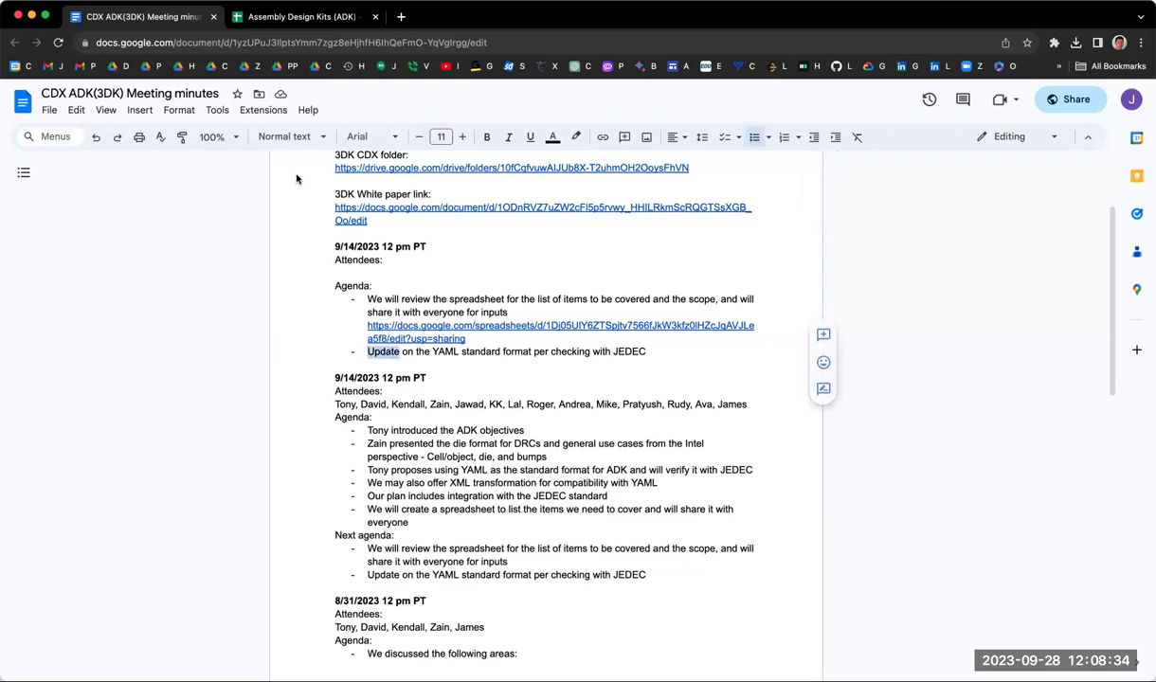
{"action": "left_click", "coordinate": [322, 18]}
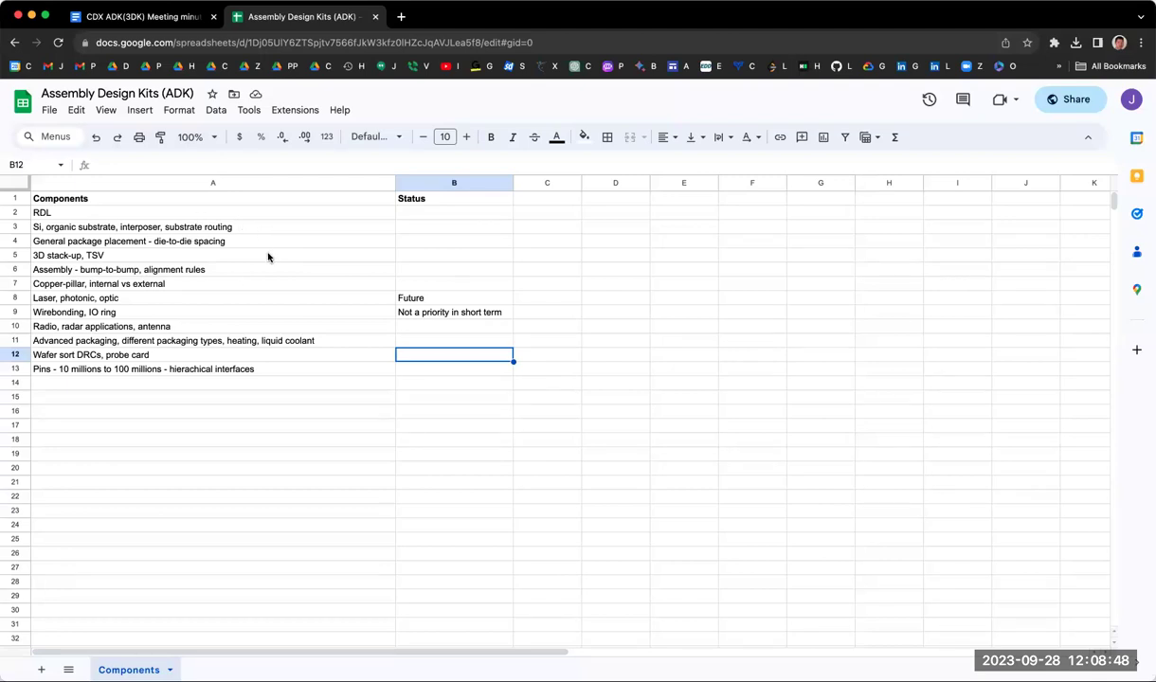
{"action": "left_click", "coordinate": [1080, 99]}
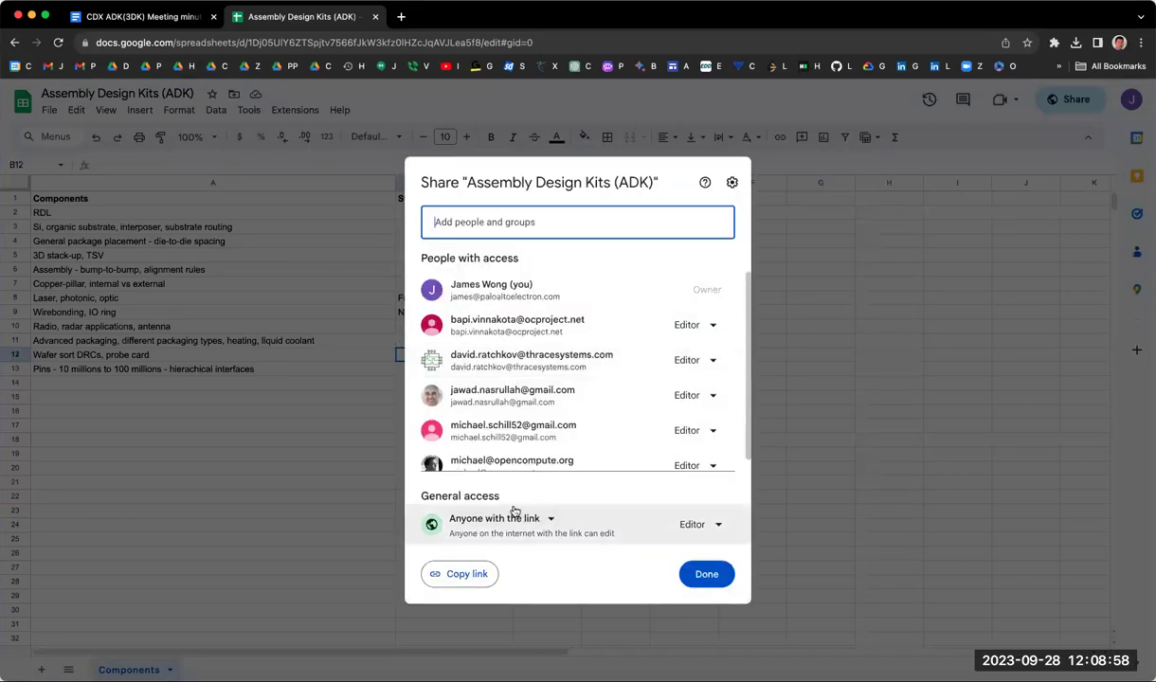
{"action": "left_click", "coordinate": [466, 576]}
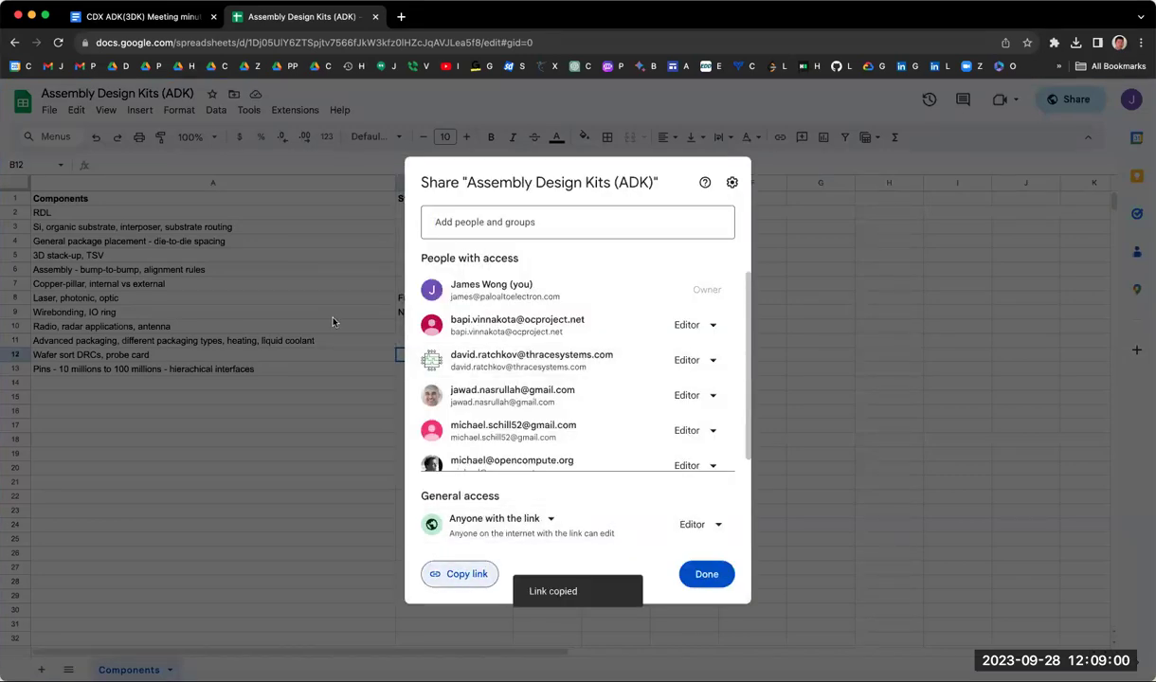
{"action": "key", "text": "Escape"}
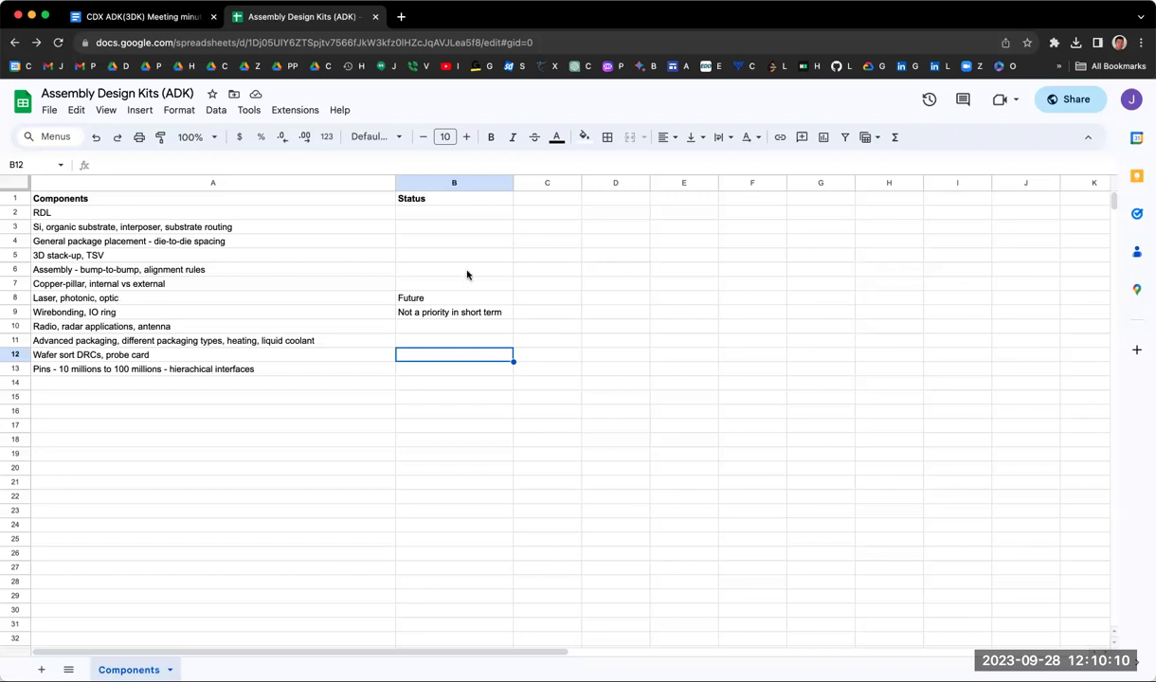
{"action": "left_click", "coordinate": [178, 299]}
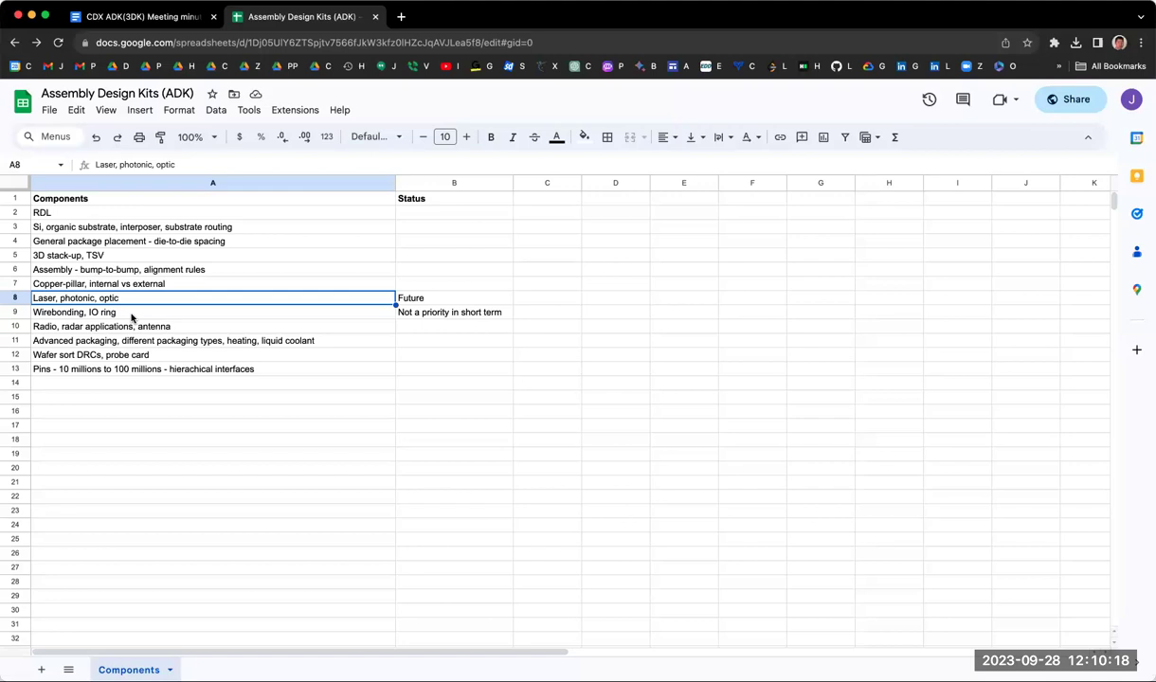
{"action": "left_click", "coordinate": [132, 316]}
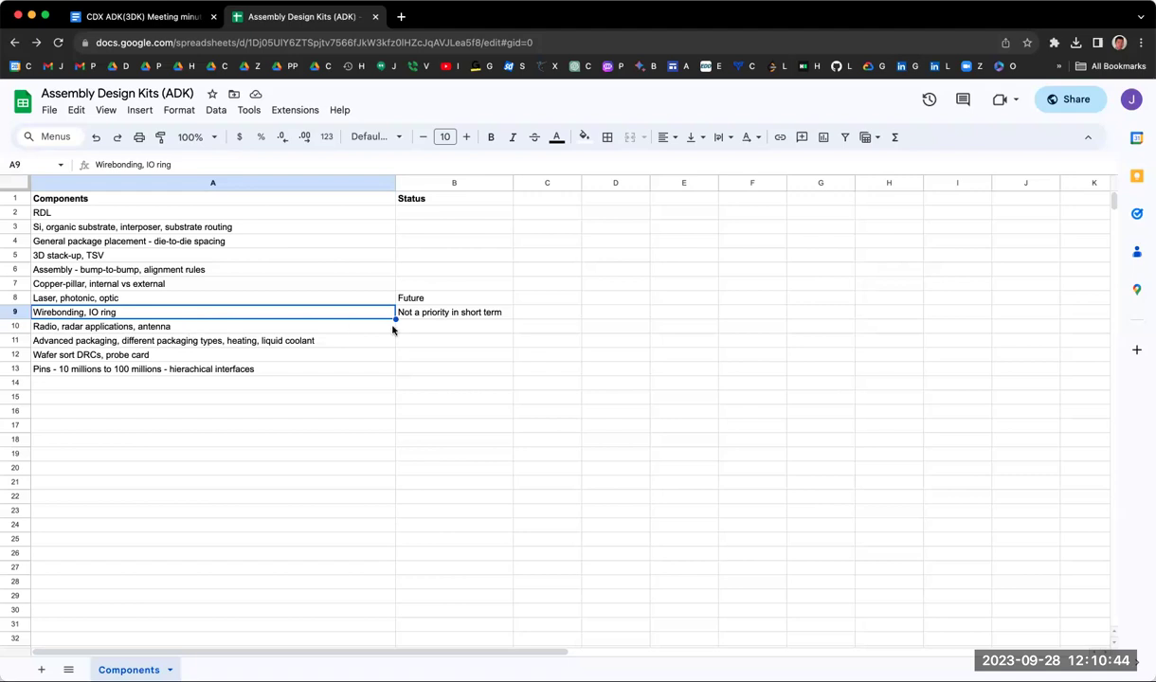
{"action": "left_click", "coordinate": [186, 323]}
{"action": "left_click", "coordinate": [161, 309]}
{"action": "left_click", "coordinate": [214, 328]}
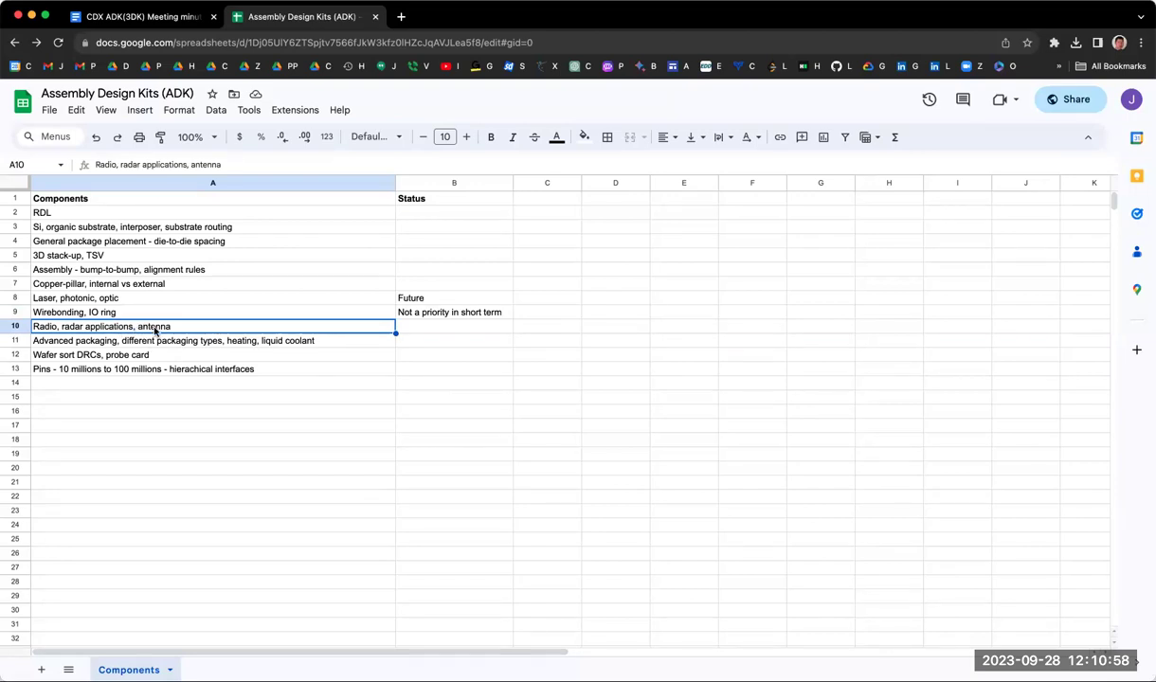
{"action": "left_click", "coordinate": [236, 345]}
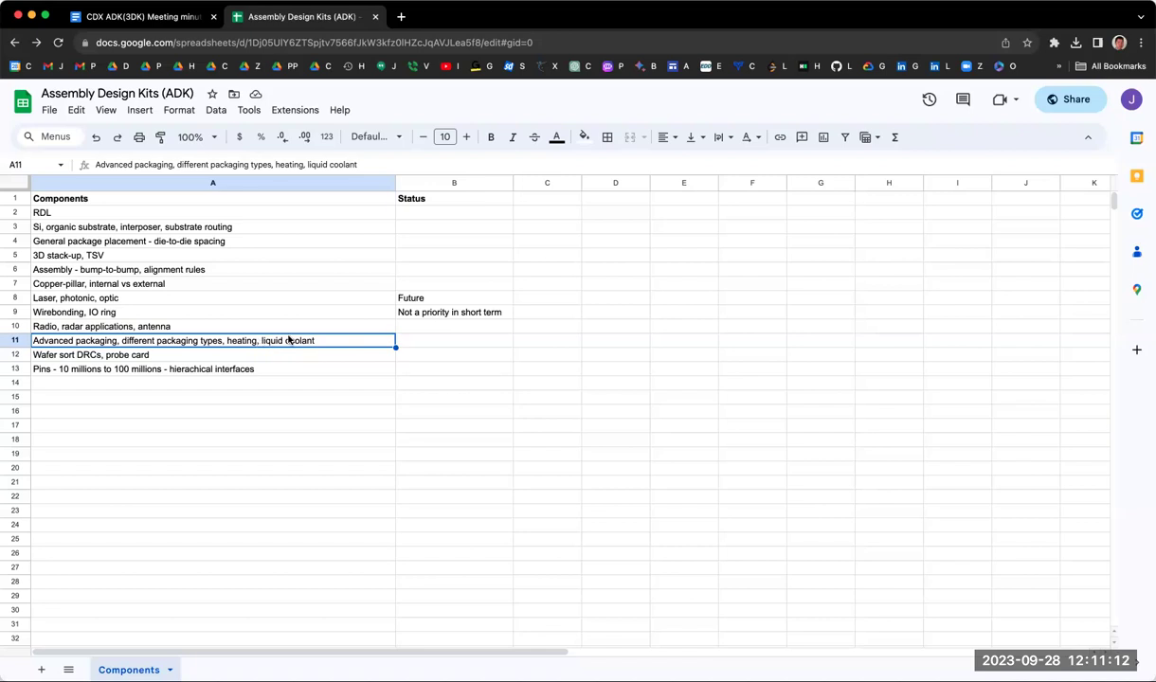
{"action": "double_click", "coordinate": [208, 340]}
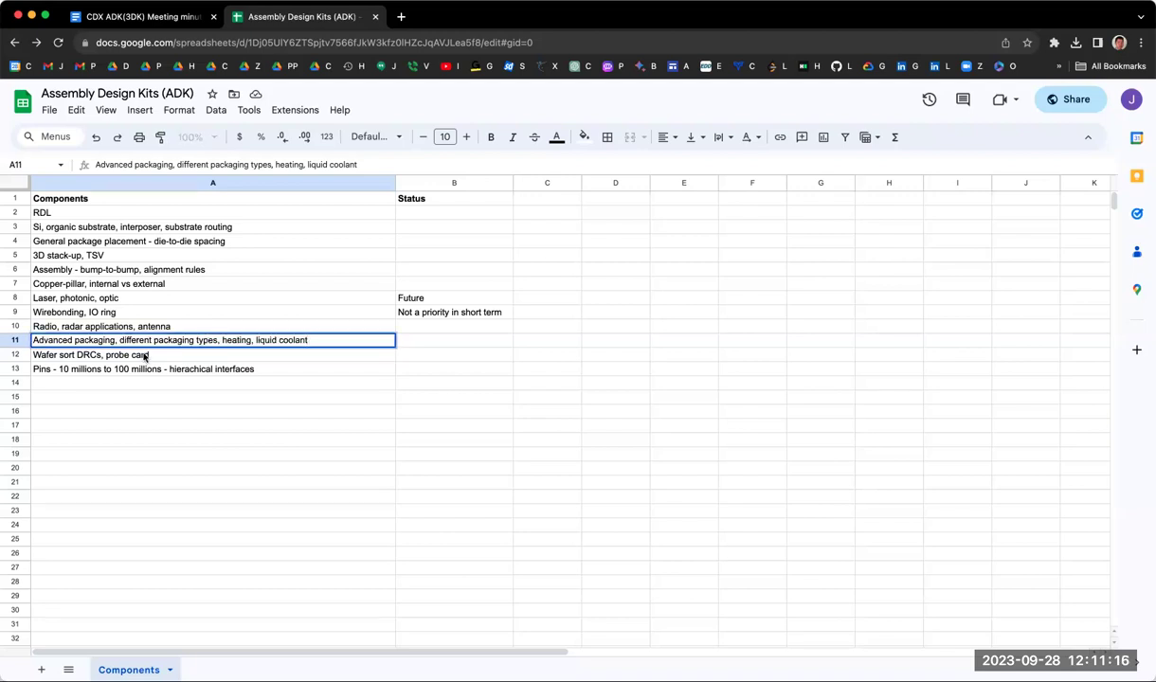
{"action": "left_click", "coordinate": [108, 354]}
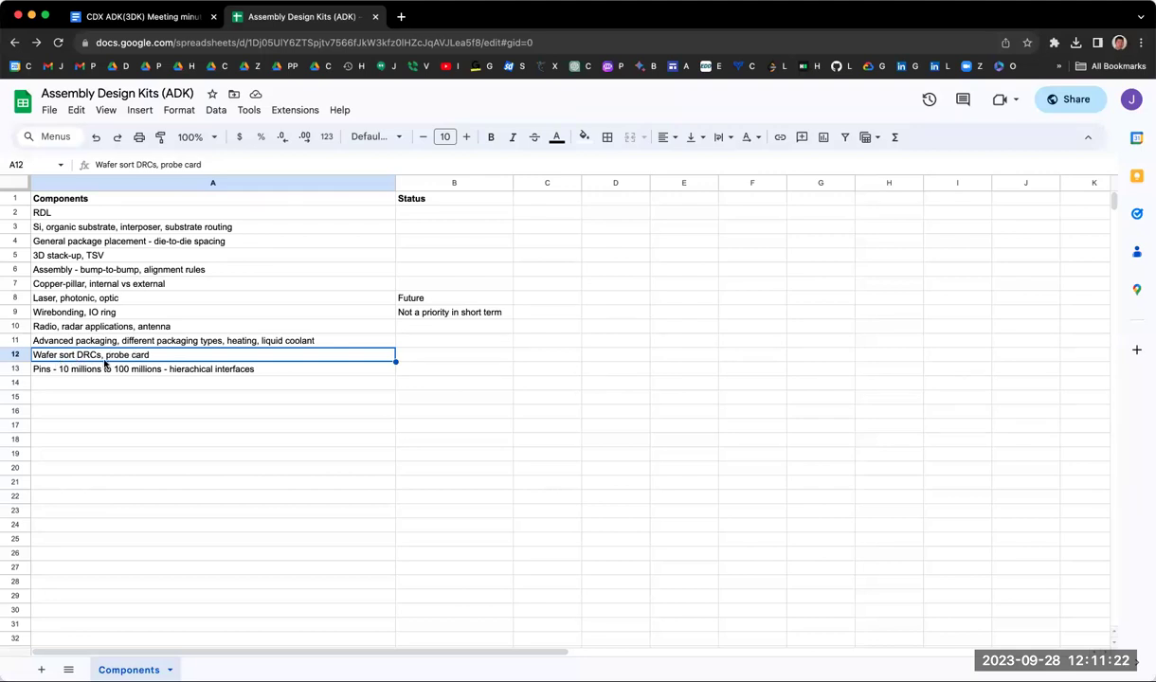
{"action": "left_click", "coordinate": [101, 369]}
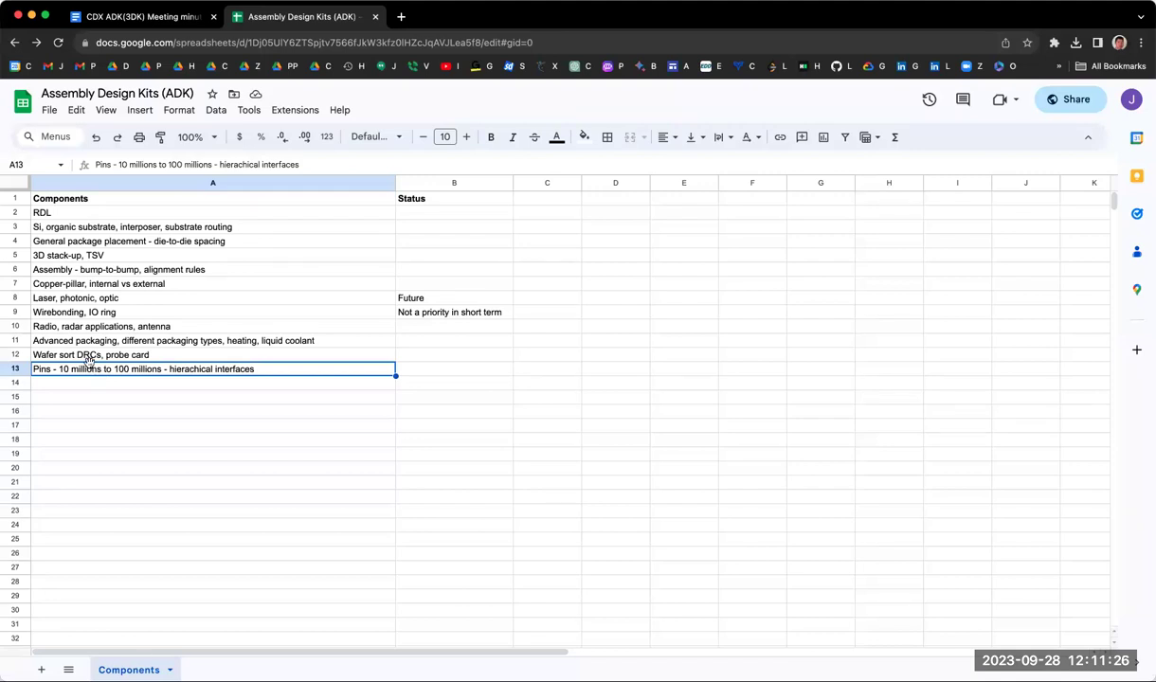
{"action": "left_click_drag", "start_coordinate": [87, 355], "coordinate": [86, 369]}
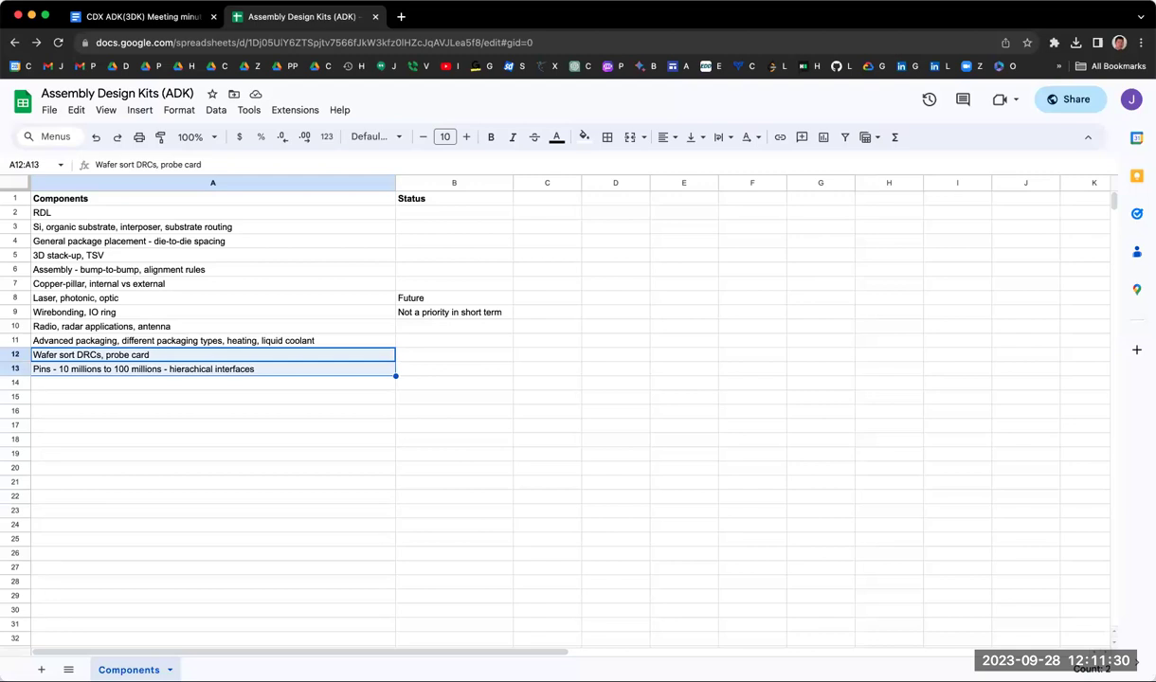
Step: Copy the Advanced packaging entry into A12 and trim it to 'Heating, liquid coolant'
{"action": "key", "text": "Delete"}
{"action": "left_click", "coordinate": [176, 337]}
{"action": "key", "text": "ctrl+c"}
{"action": "left_click", "coordinate": [209, 351]}
{"action": "key", "text": "ctrl+v"}
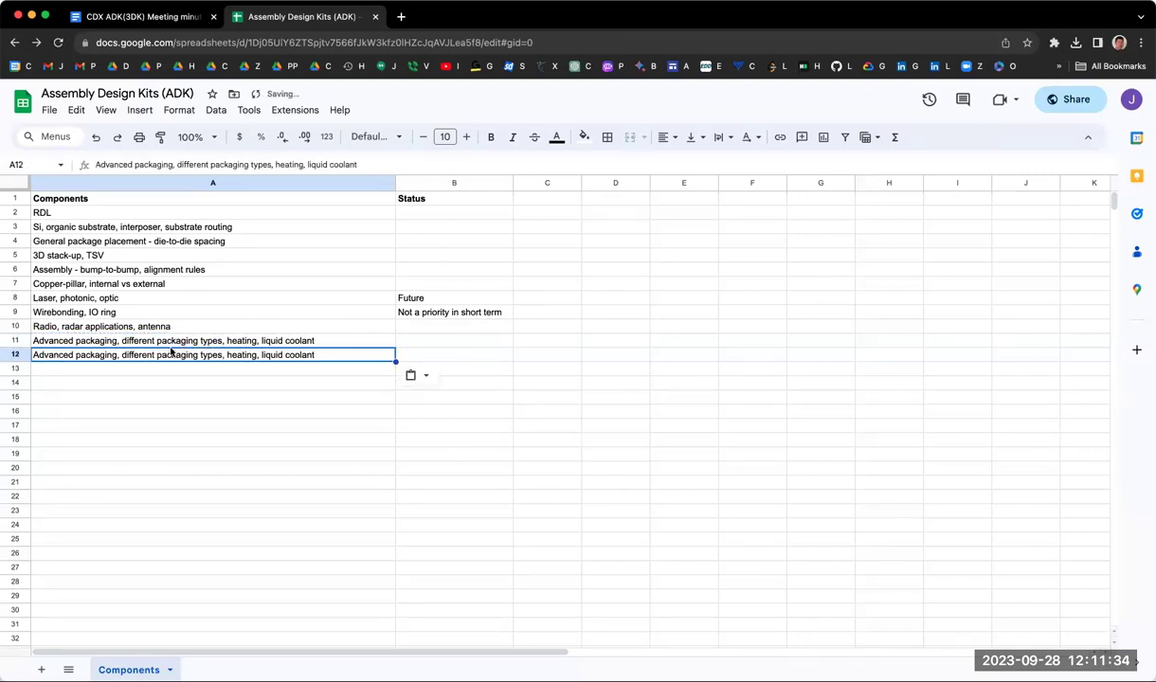
{"action": "double_click", "coordinate": [162, 354]}
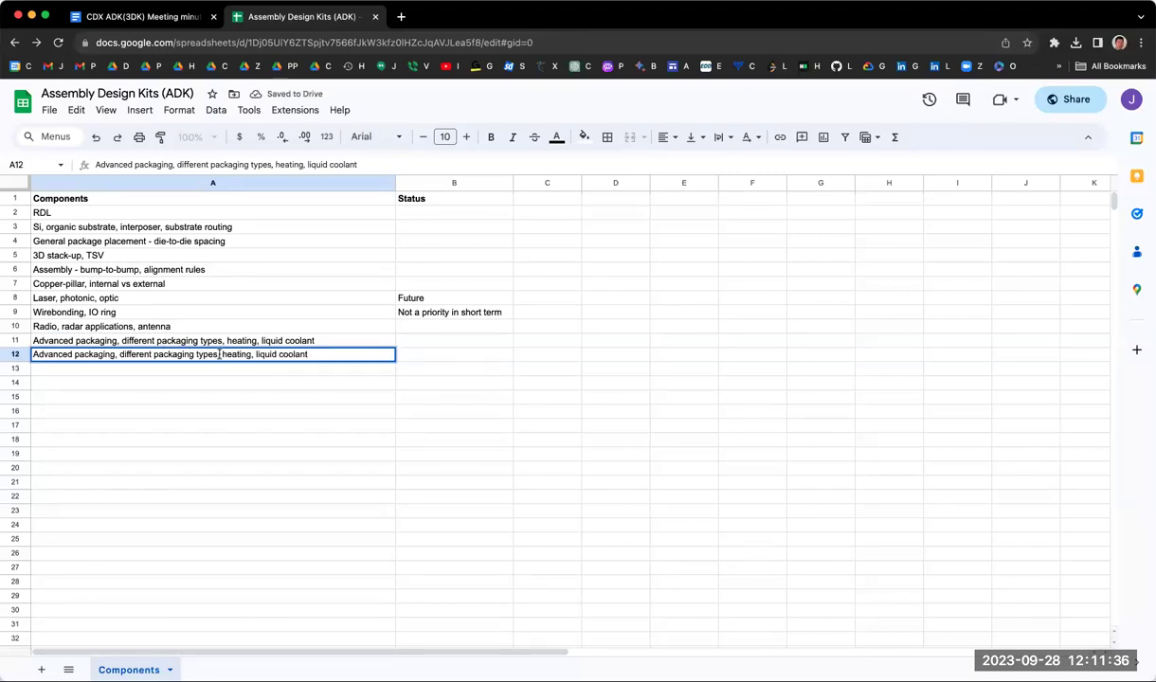
{"action": "left_click_drag", "start_coordinate": [221, 355], "coordinate": [34, 355]}
{"action": "key", "text": "BackSpace"}
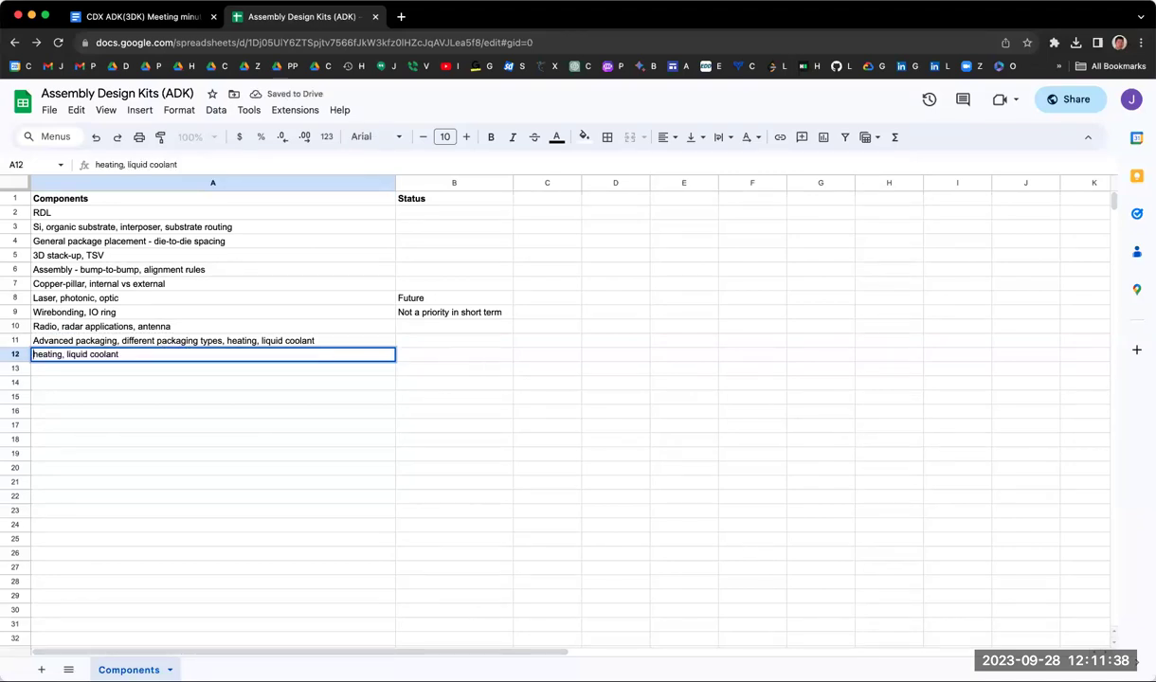
{"action": "key", "text": "Delete"}
{"action": "type", "text": "H"}
{"action": "key", "text": "Return"}
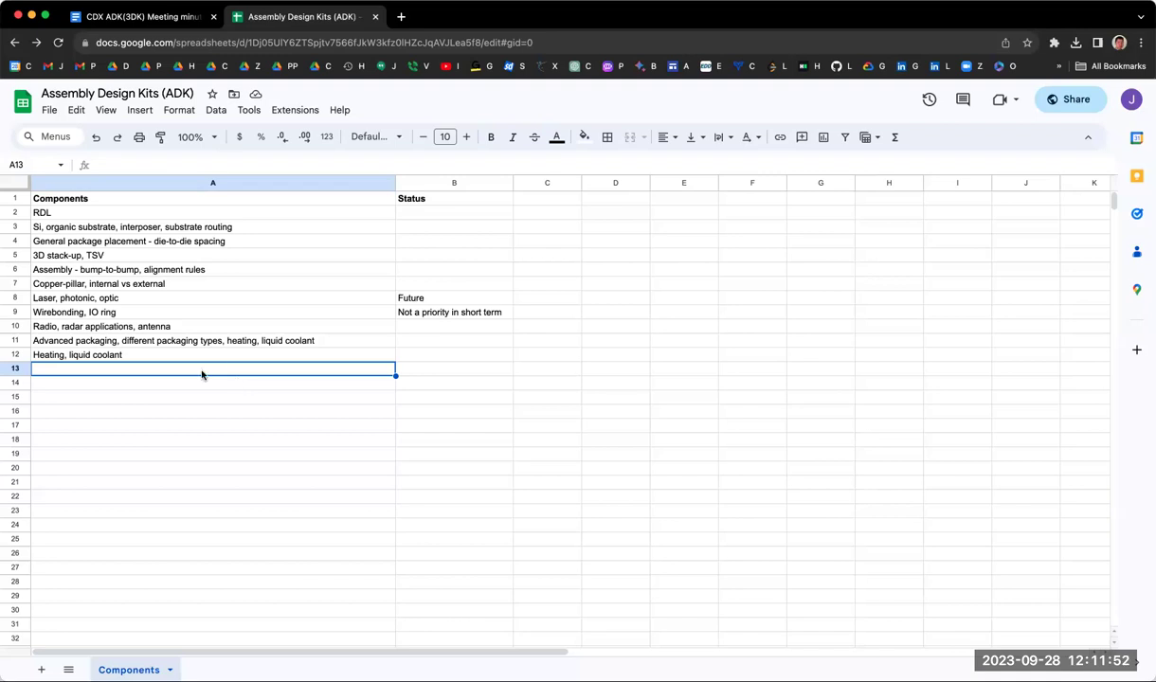
Step: Undo the A12 edit, restore the Wafer sort and Pins entries, and insert a blank row 12
{"action": "key", "text": "super+z"}
{"action": "key", "text": "super+z"}
{"action": "key", "text": "super+v"}
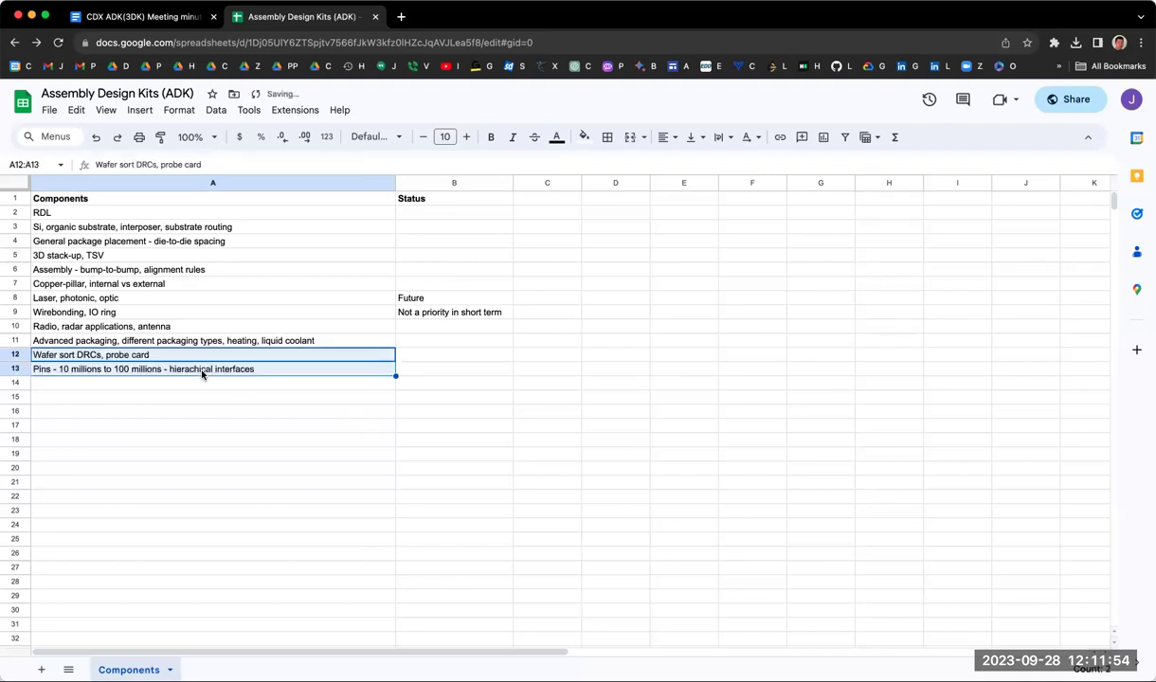
{"action": "left_click", "coordinate": [153, 353]}
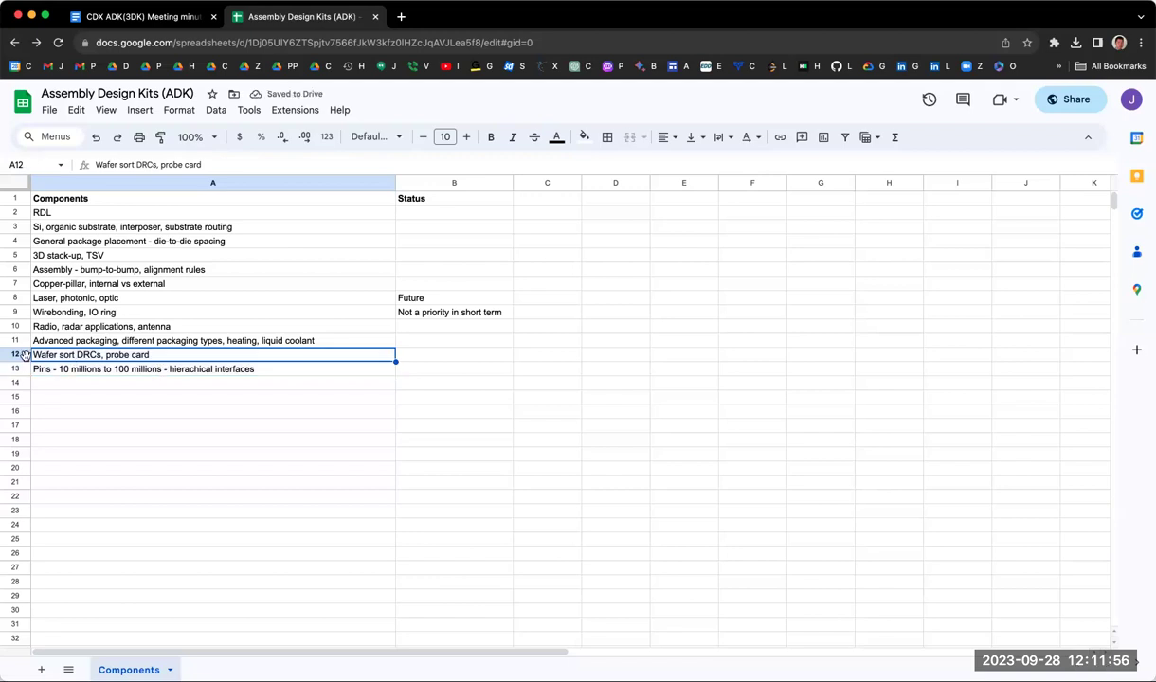
{"action": "left_click", "coordinate": [19, 355]}
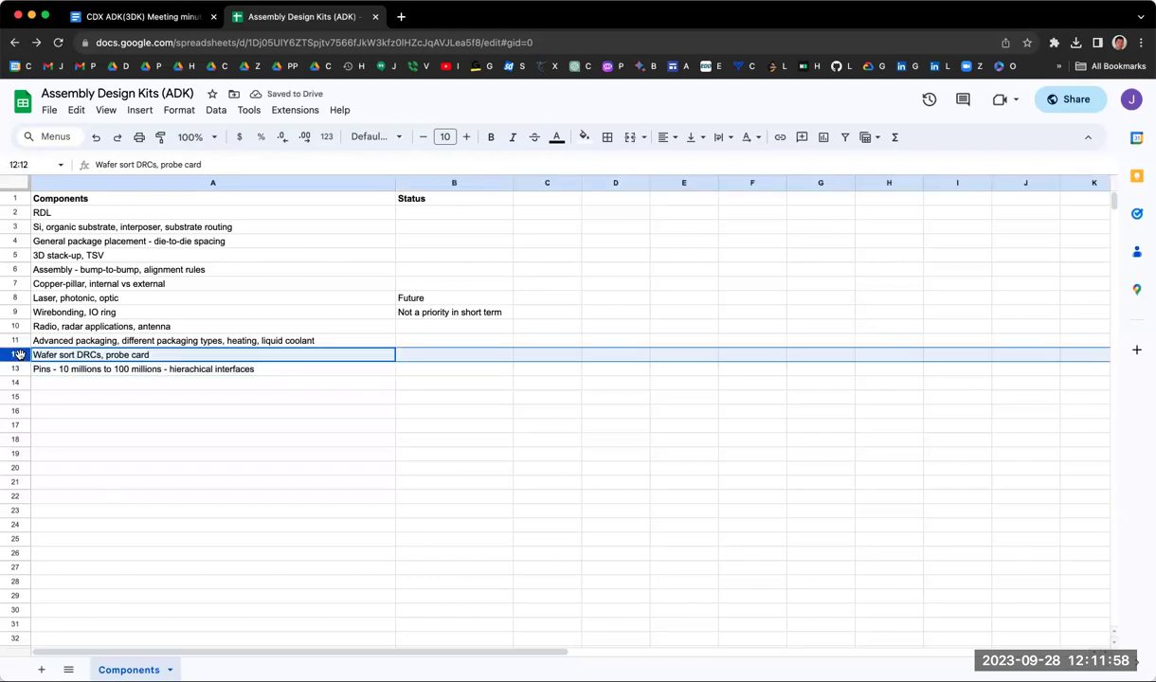
{"action": "right_click", "coordinate": [19, 354]}
{"action": "left_click", "coordinate": [87, 436]}
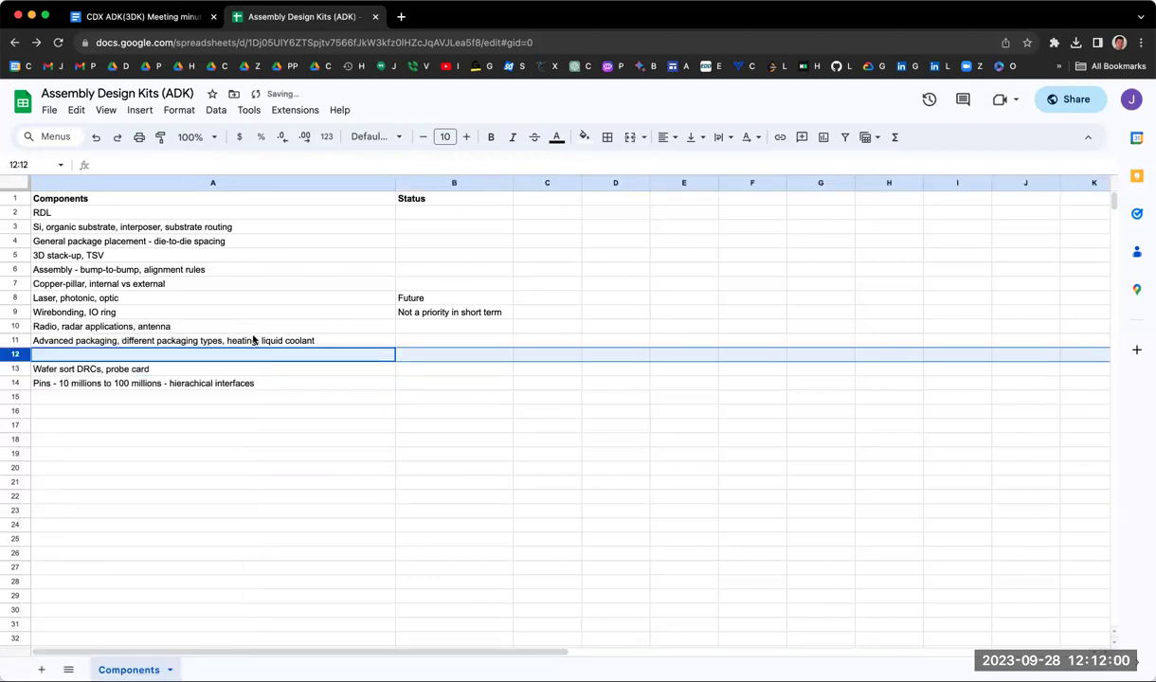
Step: Duplicate the A11 Advanced packaging entry into new row 12, then start a 'Database' note in C14
{"action": "left_click", "coordinate": [253, 339]}
{"action": "key", "text": "cmd+c"}
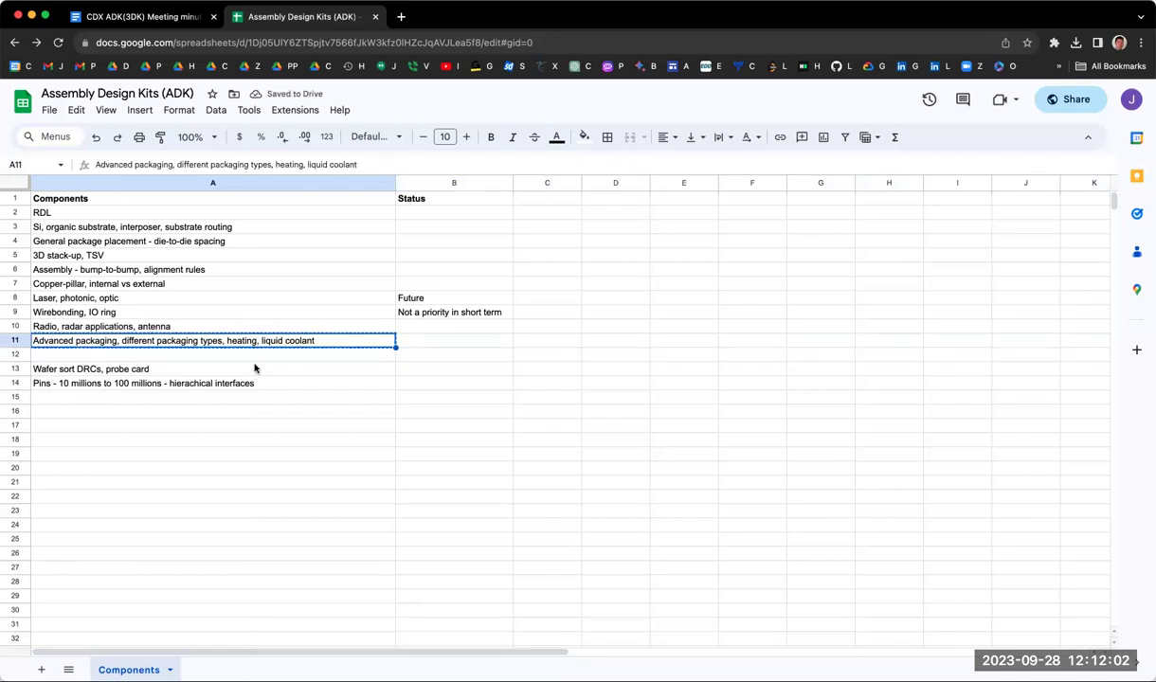
{"action": "key", "text": "Down"}
{"action": "key", "text": "cmd+v"}
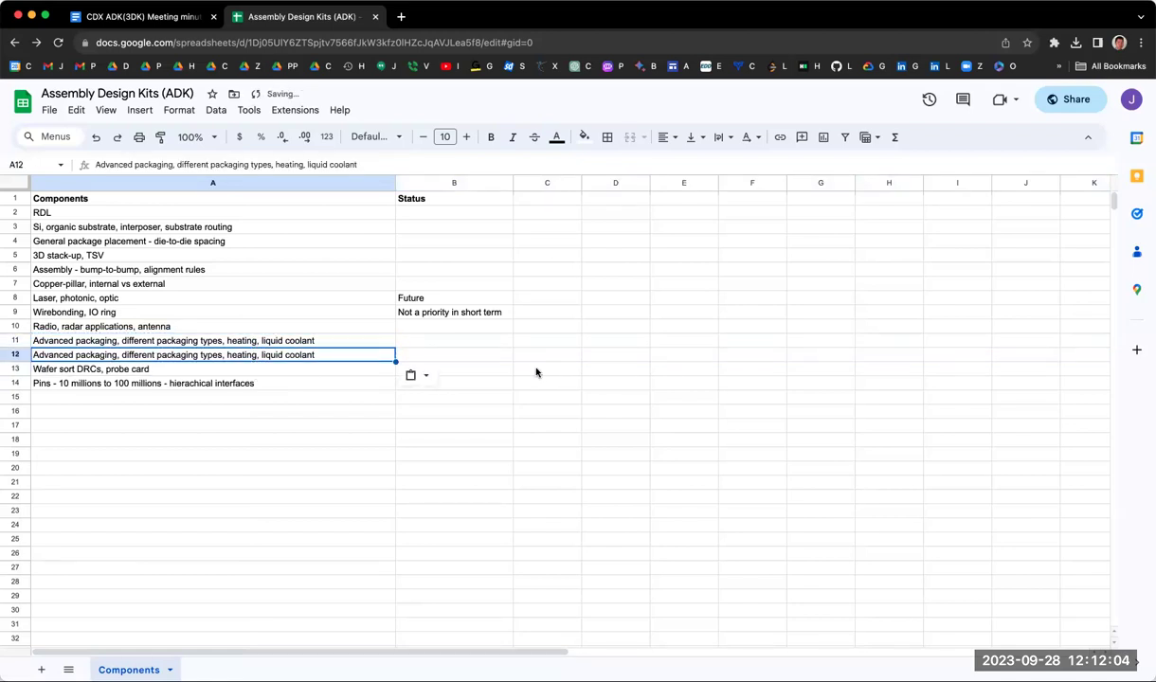
{"action": "left_click", "coordinate": [542, 377]}
{"action": "type", "text": "Database n"}
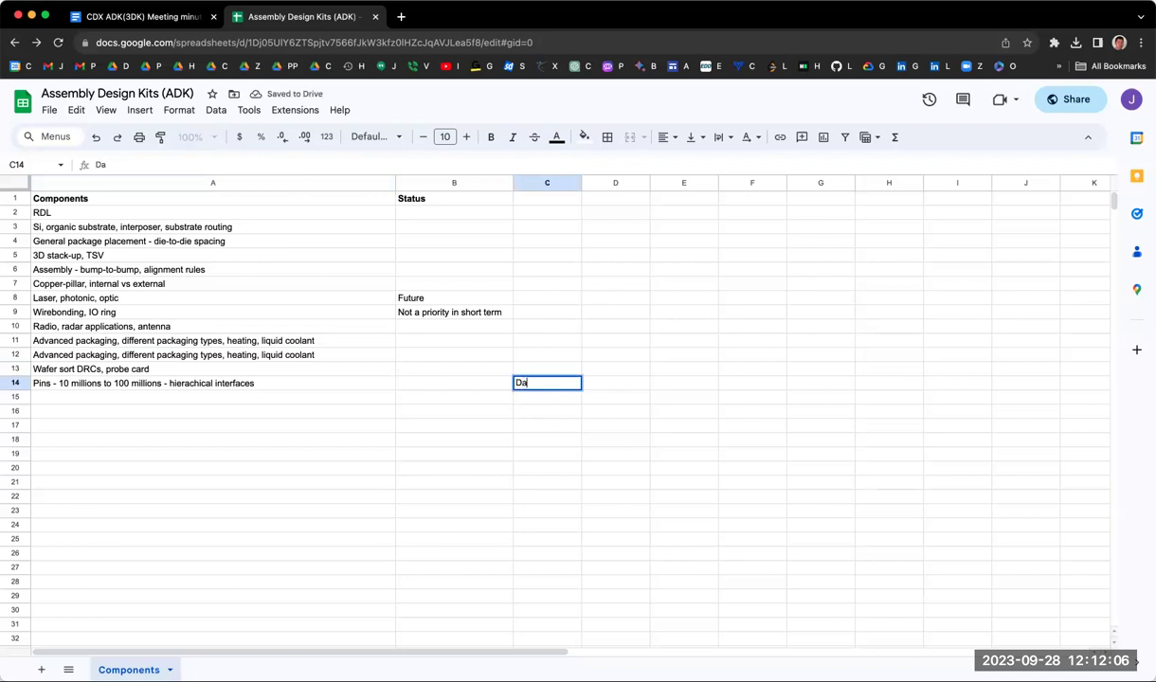
Step: Write the start of the C14 note: 'Database today might cover the huge amount'
{"action": "key", "text": "BackSpace"}
{"action": "type", "text": "might"}
{"action": "key", "text": "Left"}
{"action": "key", "text": "Left"}
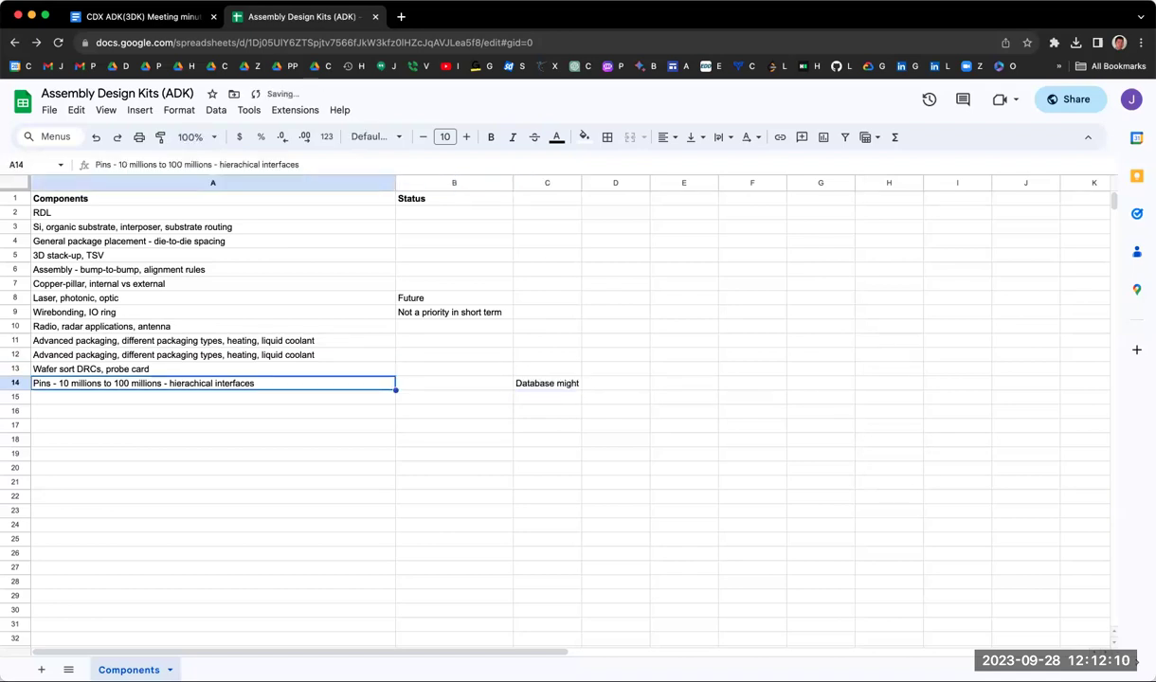
{"action": "left_click", "coordinate": [569, 383]}
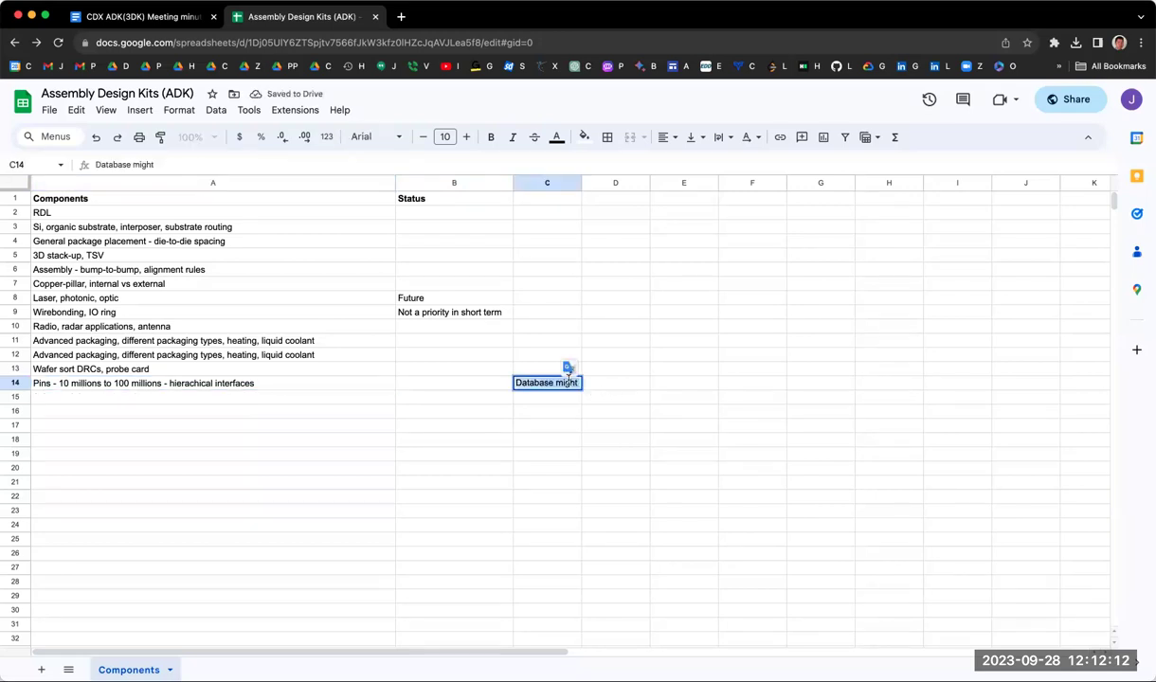
{"action": "key", "text": "BackSpace"}
{"action": "key", "text": "BackSpace"}
{"action": "key", "text": "BackSpace"}
{"action": "key", "text": "BackSpace"}
{"action": "key", "text": "BackSpace"}
{"action": "type", "text": "today"}
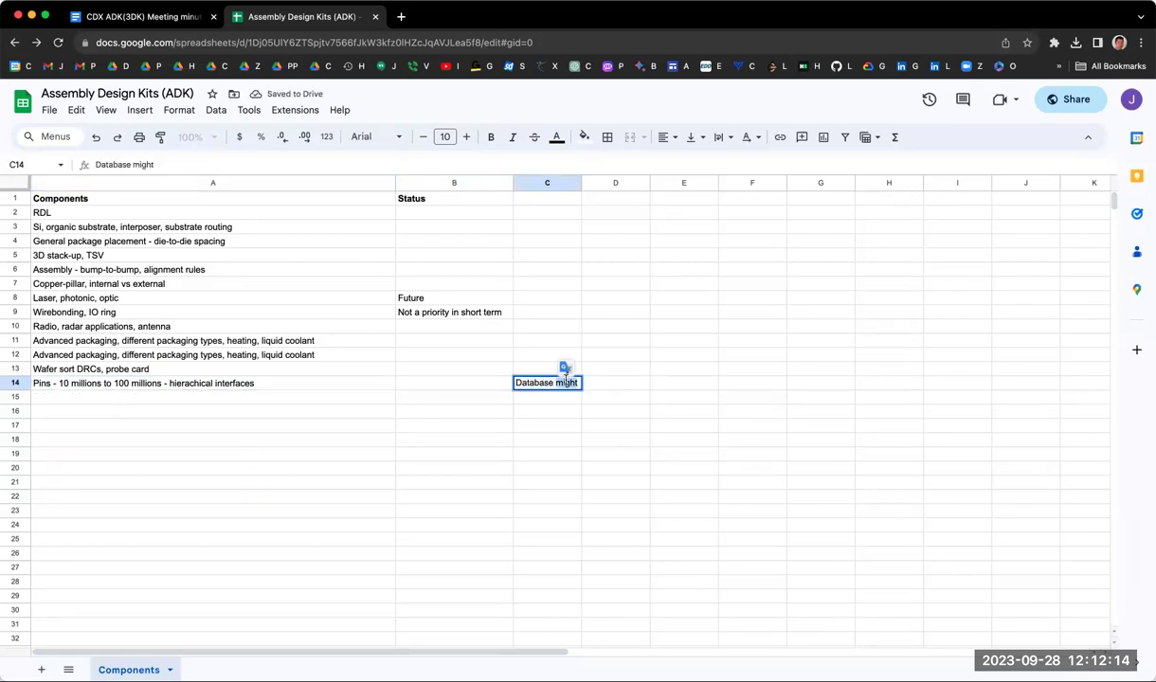
{"action": "type", "text": " might"}
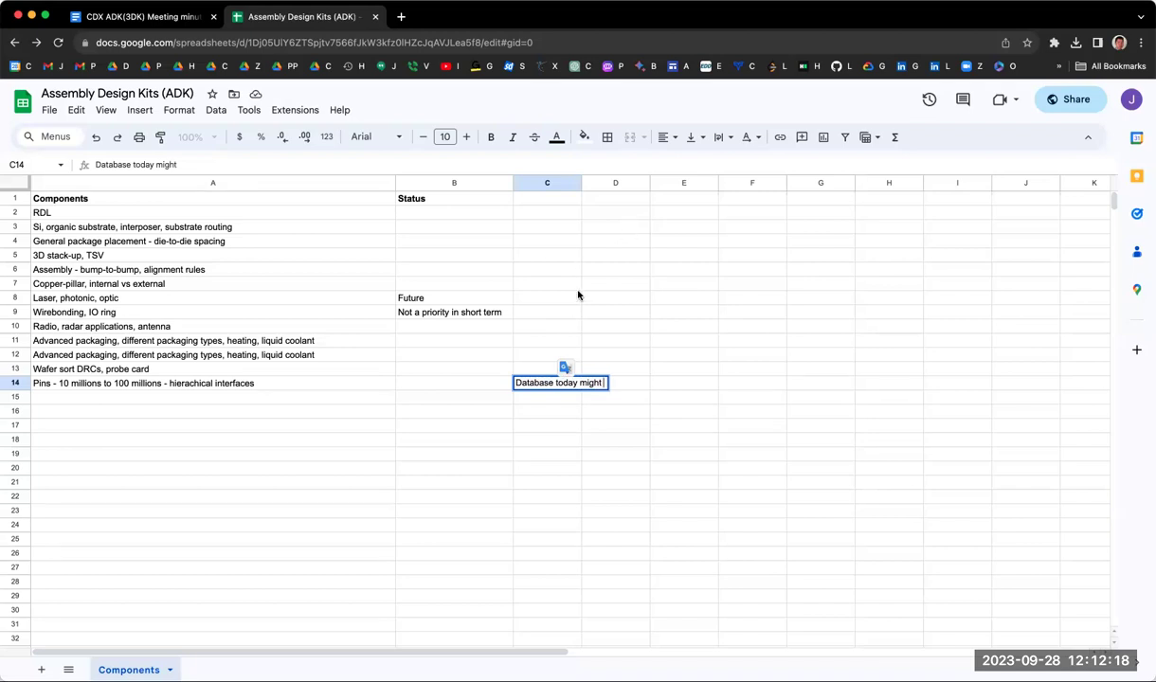
{"action": "type", "text": " vover"}
{"action": "key", "text": "BackSpace"}
{"action": "key", "text": "BackSpace"}
{"action": "key", "text": "BackSpace"}
{"action": "key", "text": "BackSpace"}
{"action": "key", "text": "BackSpace"}
{"action": "type", "text": "cove"}
{"action": "key", "text": "BackSpace"}
{"action": "key", "text": "BackSpace"}
{"action": "type", "text": "ver the"}
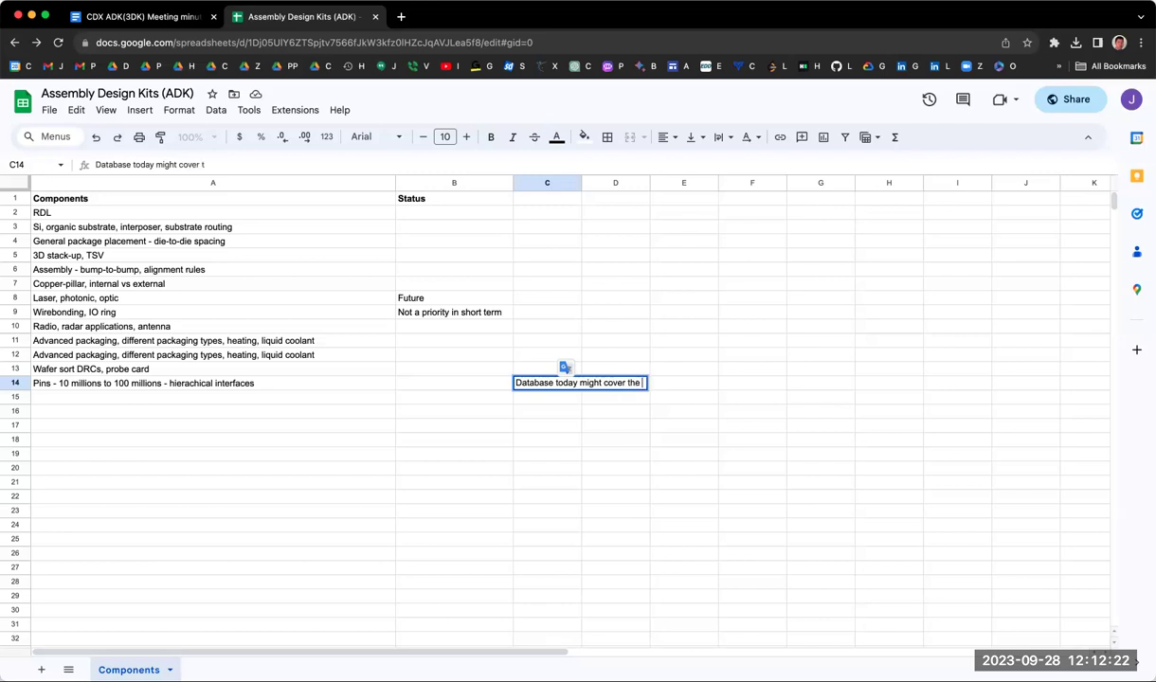
{"action": "type", "text": " huge asmount"}
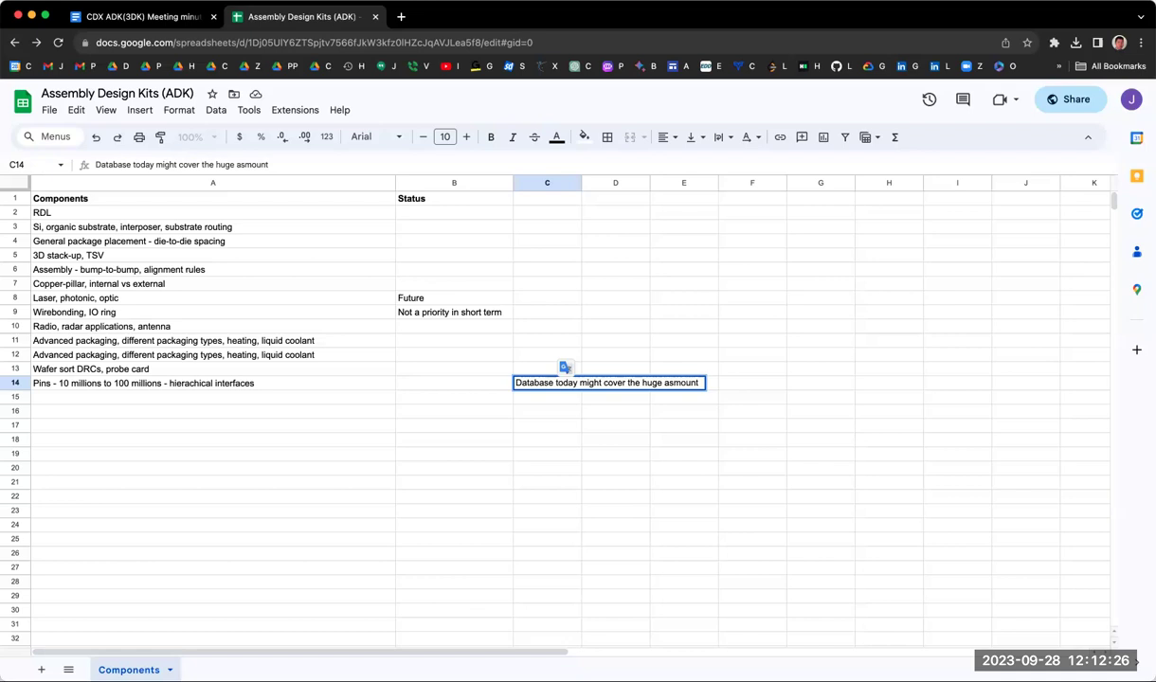
Step: Fix the 'asmount' typo and finish the note with '. We need a way to address'
{"action": "key", "text": "Left"}
{"action": "key", "text": "Left"}
{"action": "key", "text": "Left"}
{"action": "key", "text": "Left"}
{"action": "key", "text": "Left"}
{"action": "key", "text": "Left"}
{"action": "key", "text": "BackSpace"}
{"action": "type", "text": ". We need to"}
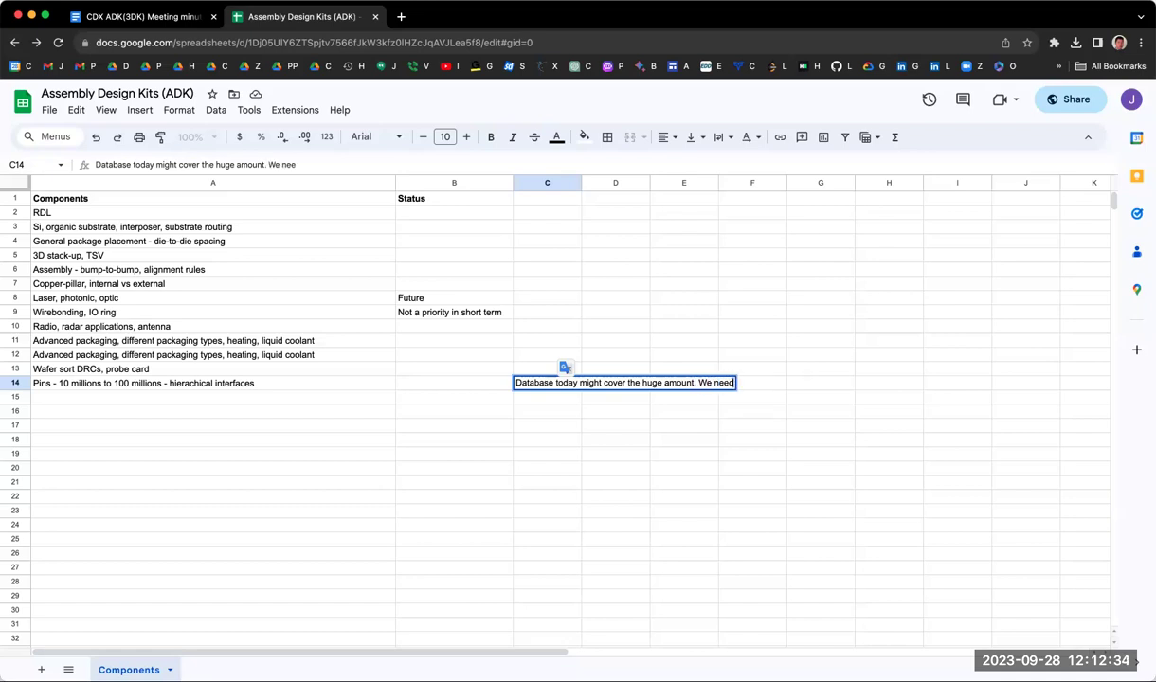
{"action": "key", "text": "BackSpace"}
{"action": "key", "text": "BackSpace"}
{"action": "type", "text": "a way to address"}
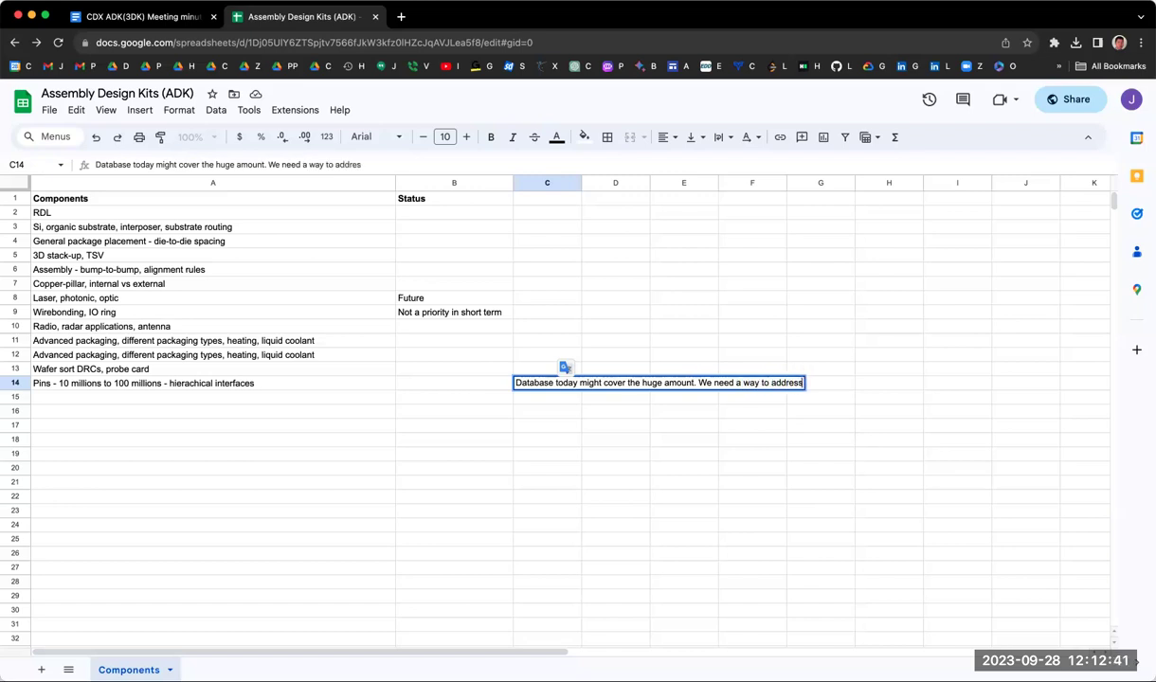
{"action": "key", "text": "Return"}
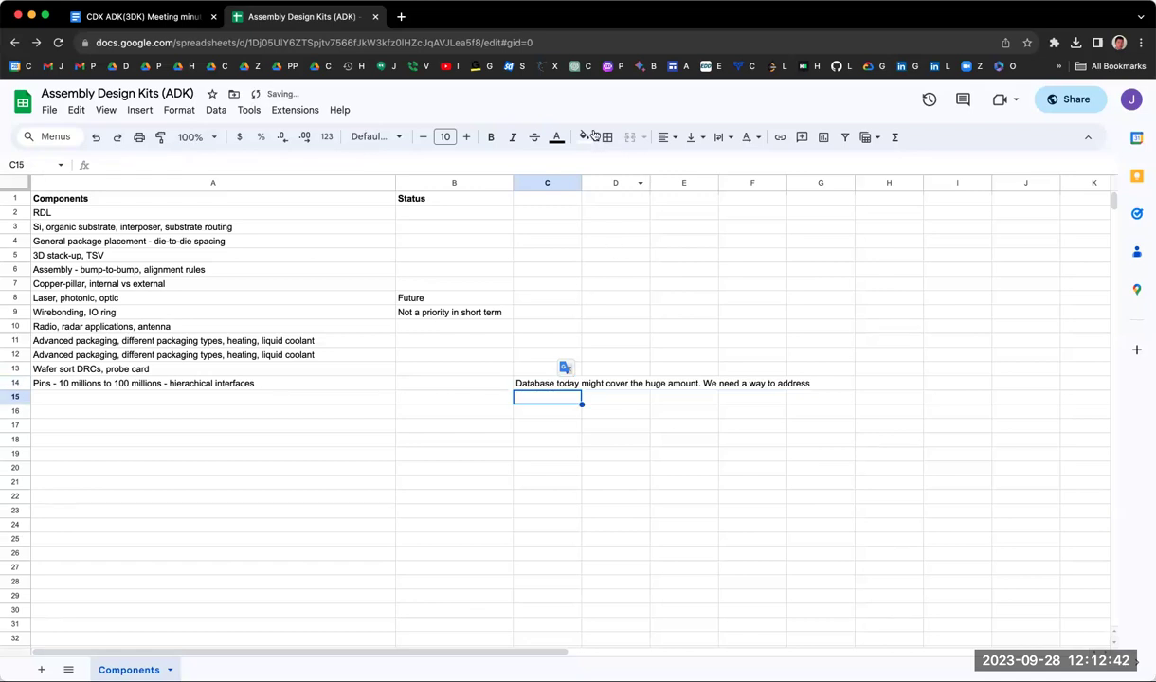
Step: Widen column C and enter the heading 'Comment' in C1
{"action": "left_click_drag", "start_coordinate": [581, 182], "coordinate": [815, 182]}
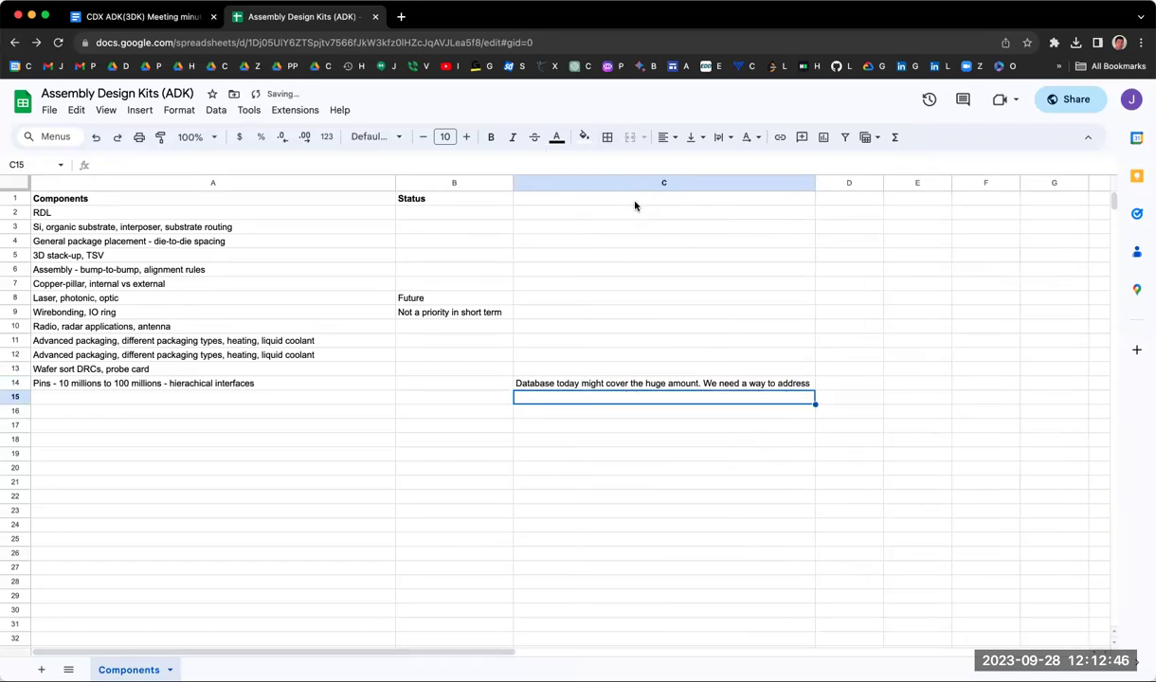
{"action": "left_click", "coordinate": [635, 200]}
{"action": "type", "text": "Cimm"}
{"action": "key", "text": "BackSpace"}
{"action": "key", "text": "BackSpace"}
{"action": "key", "text": "BackSpace"}
{"action": "type", "text": "omment"}
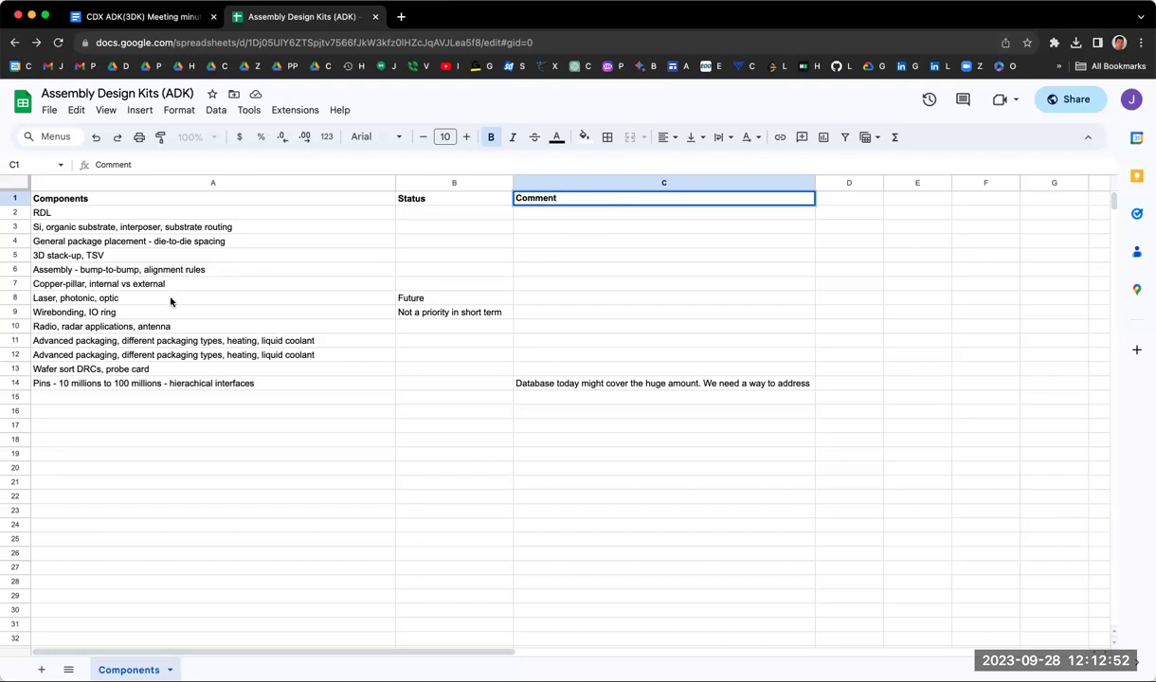
Step: Trim A12 so it reads only 'heating, liquid coolant'
{"action": "triple_click", "coordinate": [177, 356]}
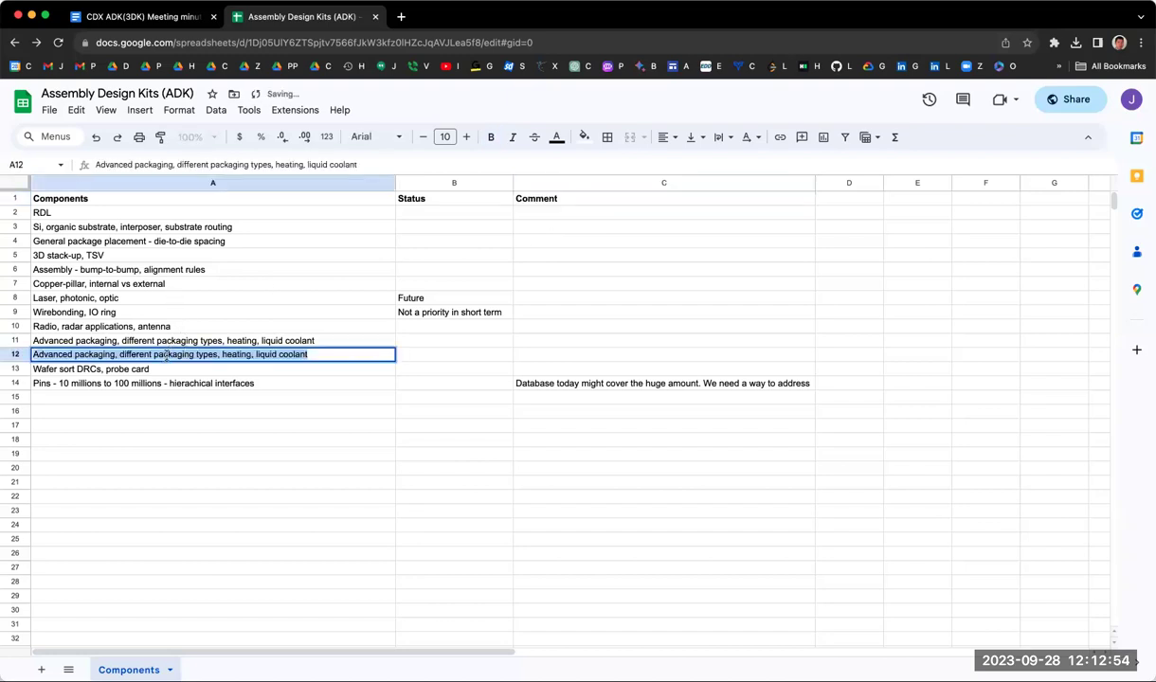
{"action": "left_click", "coordinate": [224, 353]}
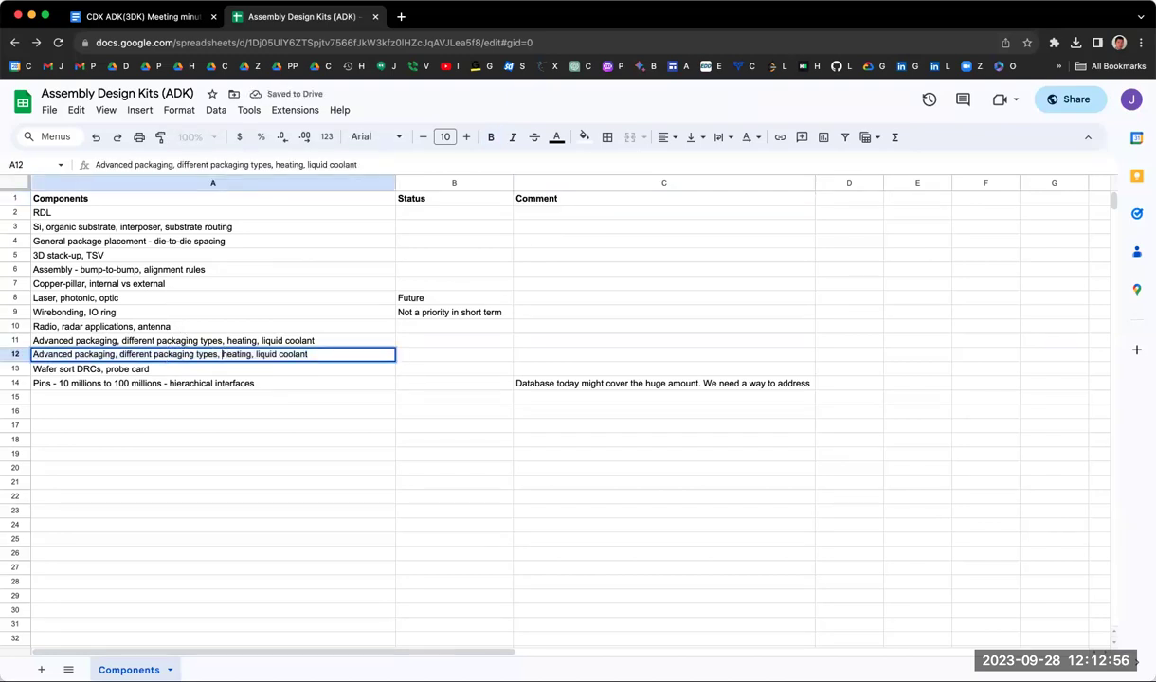
{"action": "key", "text": "shift+Home"}
{"action": "key", "text": "BackSpace"}
{"action": "key", "text": "Return"}
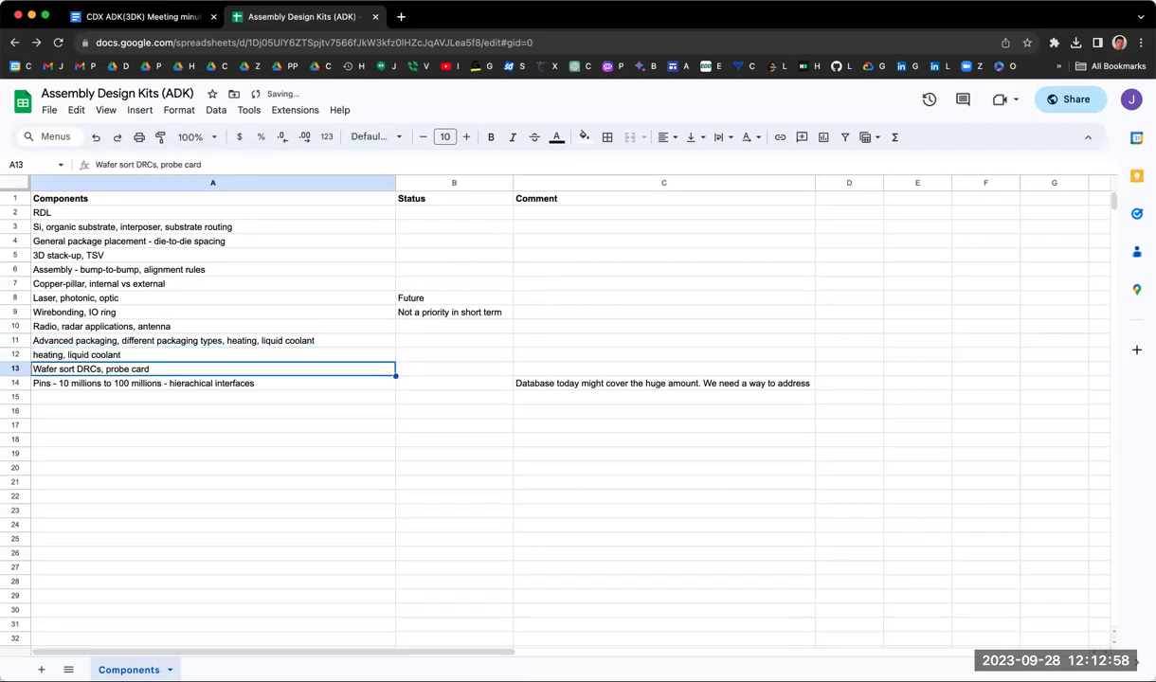
Step: Remove ', heating, liquid coolant' from A11 so it ends at 'different packaging types'
{"action": "double_click", "coordinate": [227, 339]}
{"action": "key", "text": "shift+End"}
{"action": "key", "text": "BackSpace"}
{"action": "key", "text": "Return"}
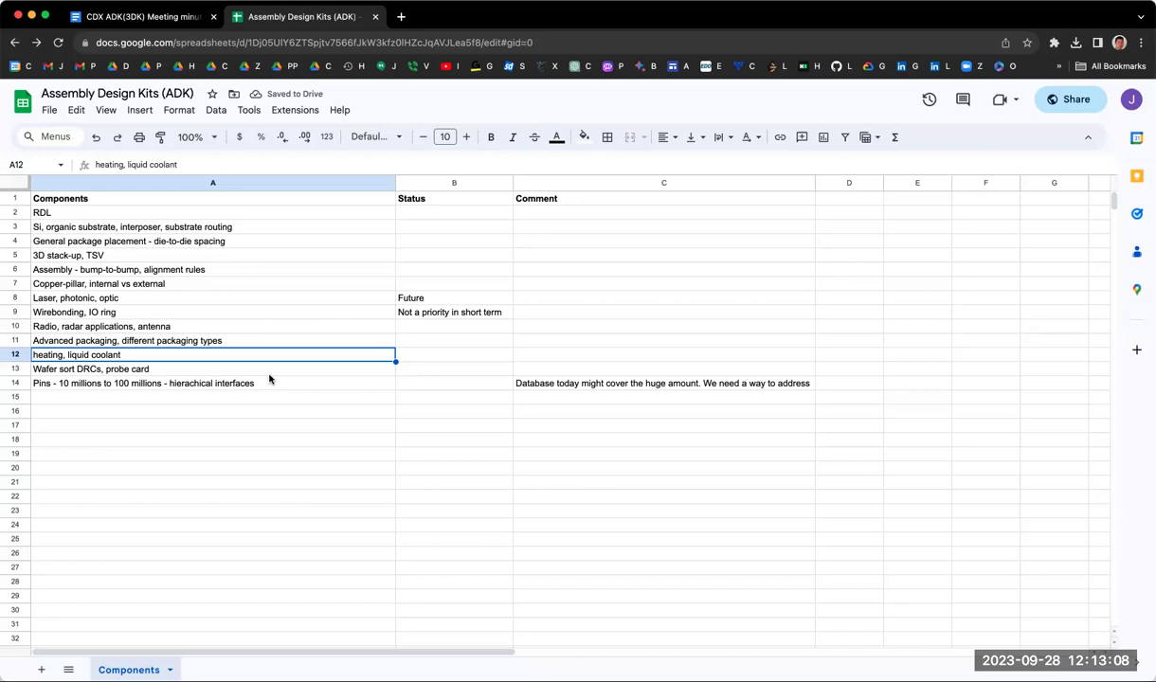
{"action": "left_click", "coordinate": [734, 379]}
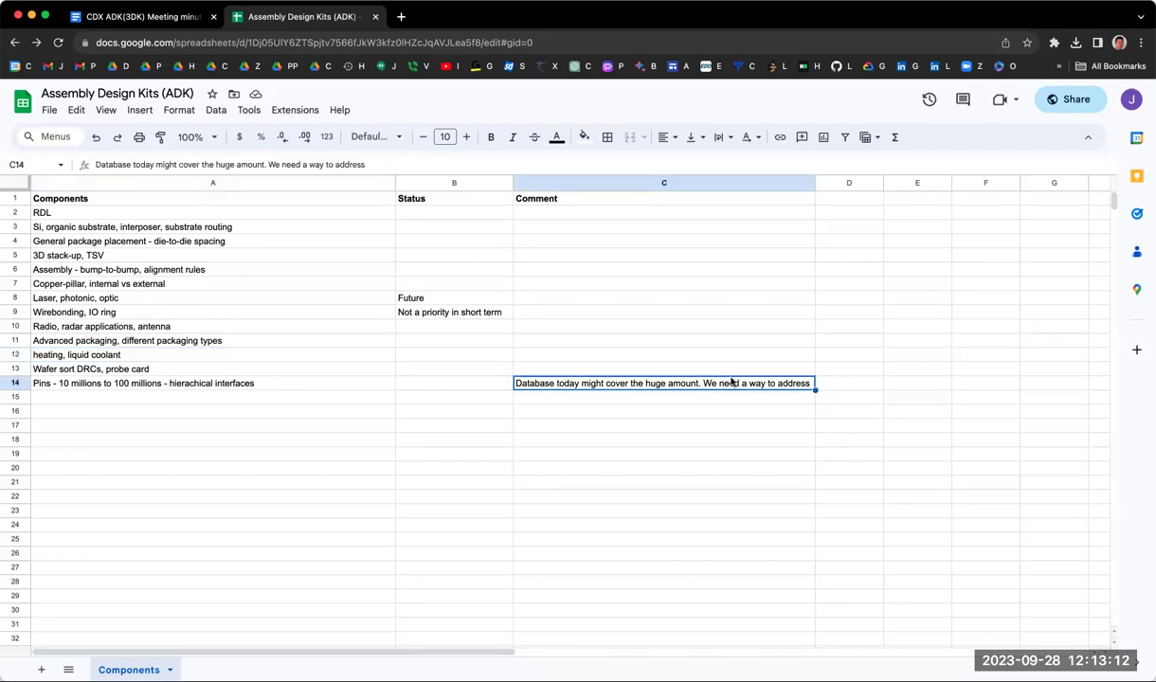
Step: Add a period and replace 'a way' with 'the hierachical interfaces' in the C14 comment
{"action": "key", "text": "Return"}
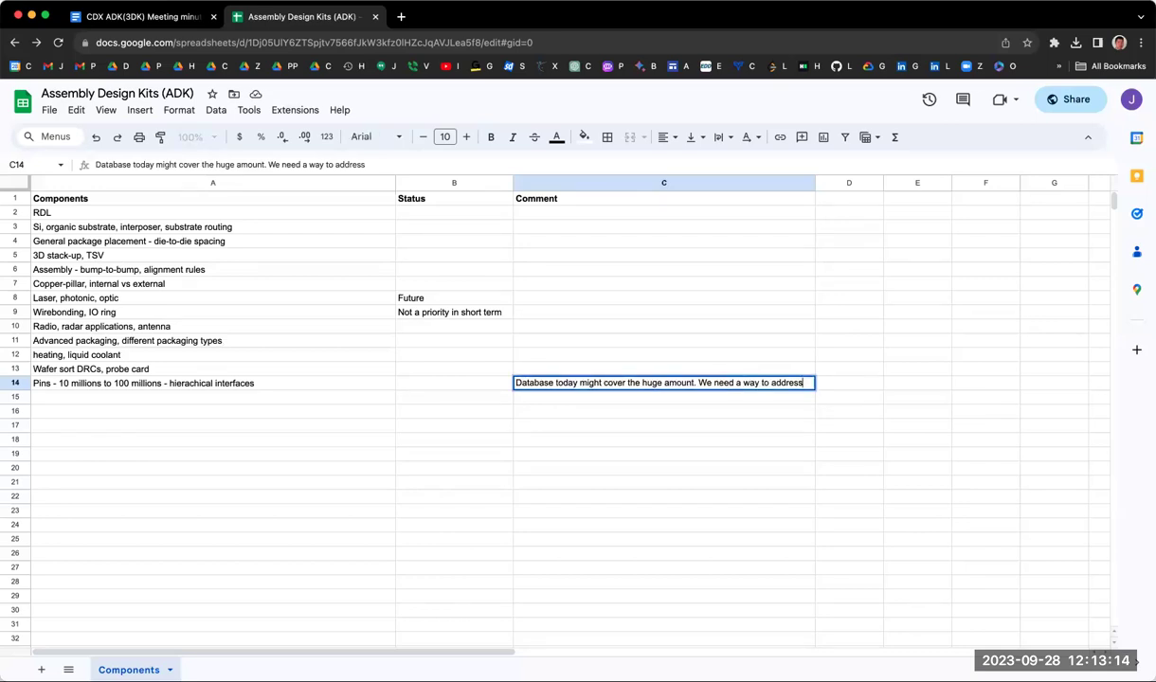
{"action": "type", "text": "."}
{"action": "double_click", "coordinate": [751, 383]}
{"action": "key", "text": "BackSpace"}
{"action": "key", "text": "BackSpace"}
{"action": "key", "text": "BackSpace"}
{"action": "type", "text": "the hier"}
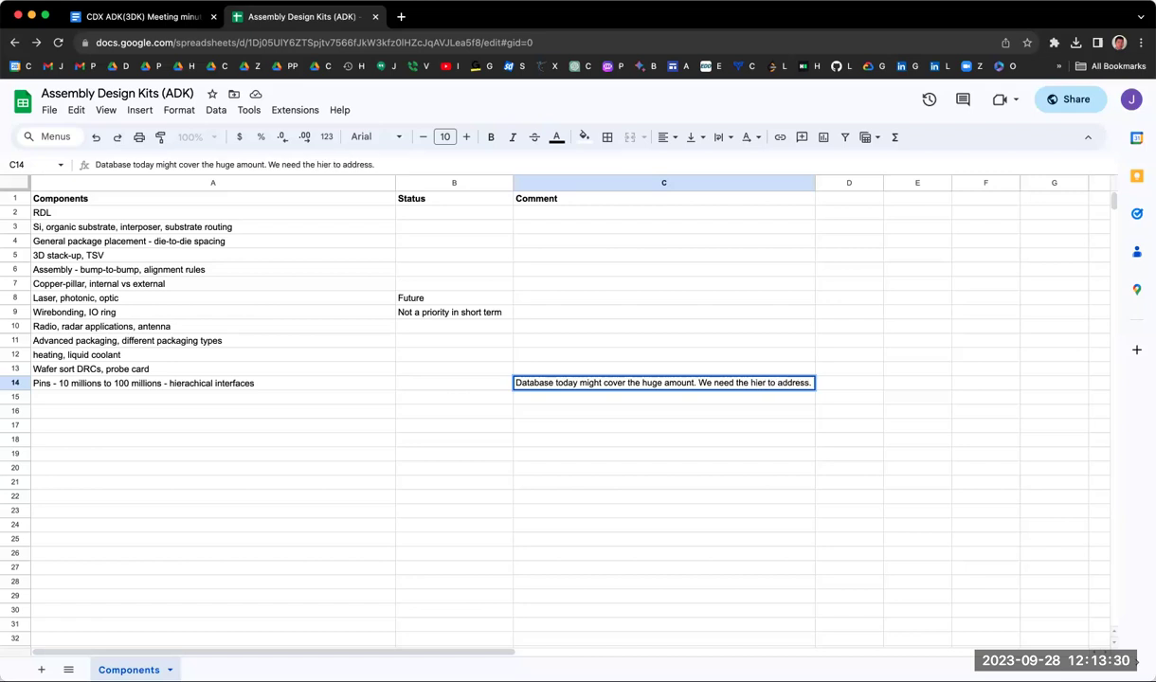
{"action": "type", "text": "achical"}
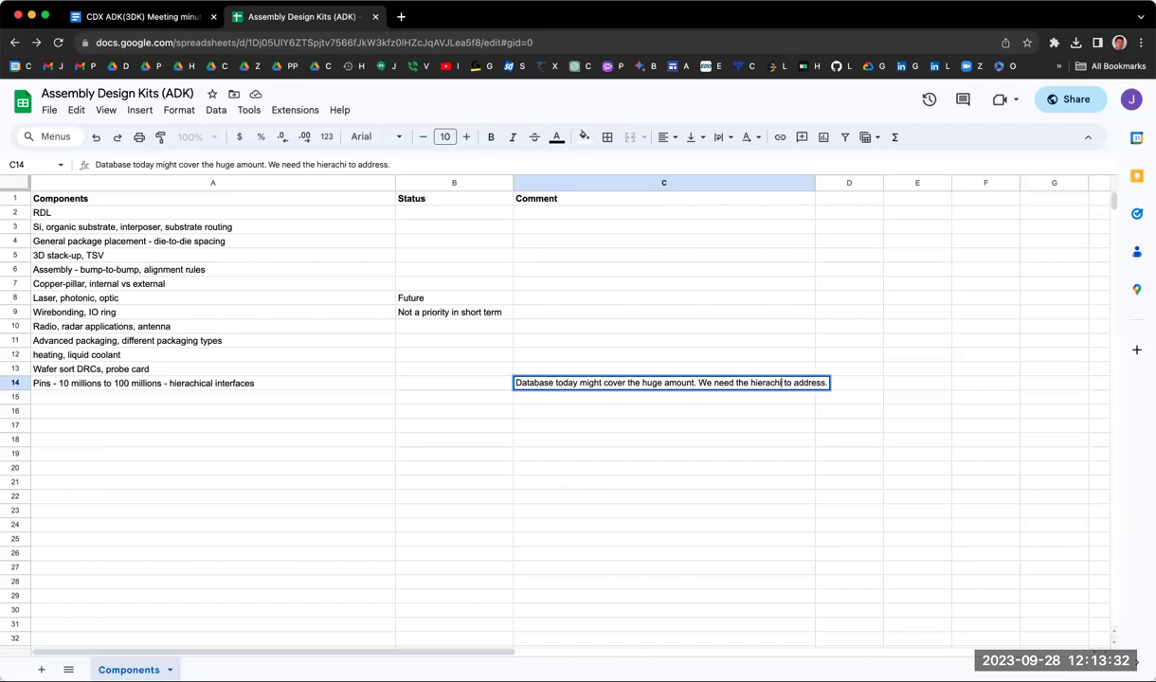
{"action": "type", "text": " interfaces"}
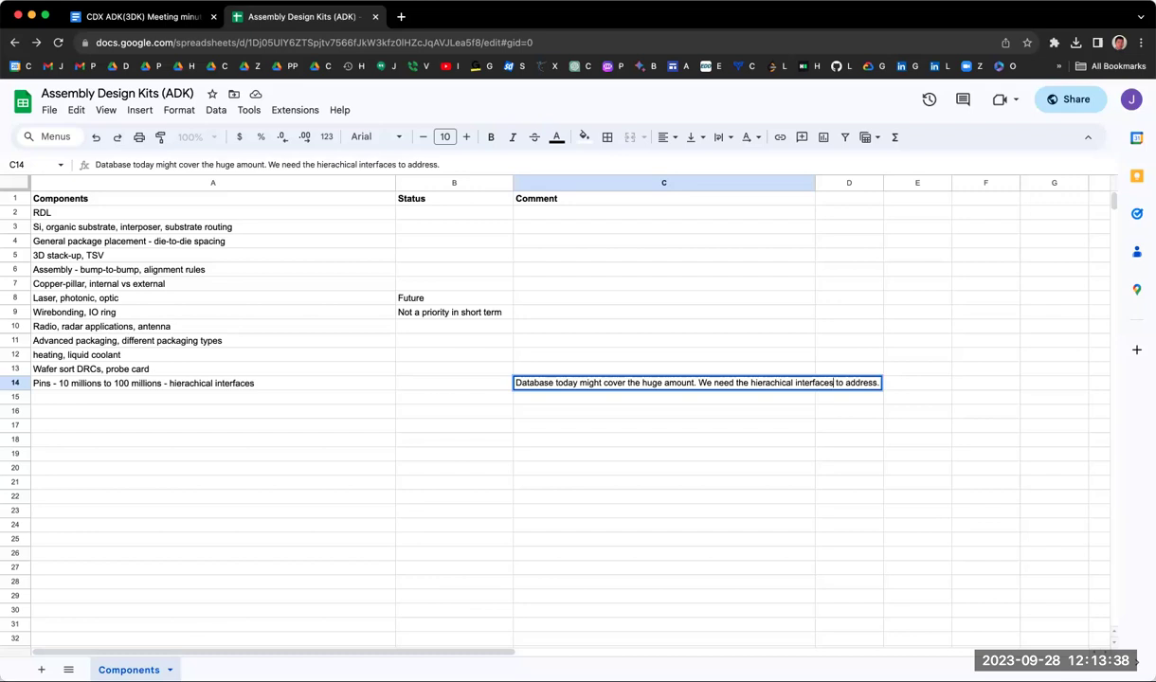
{"action": "key", "text": "Return"}
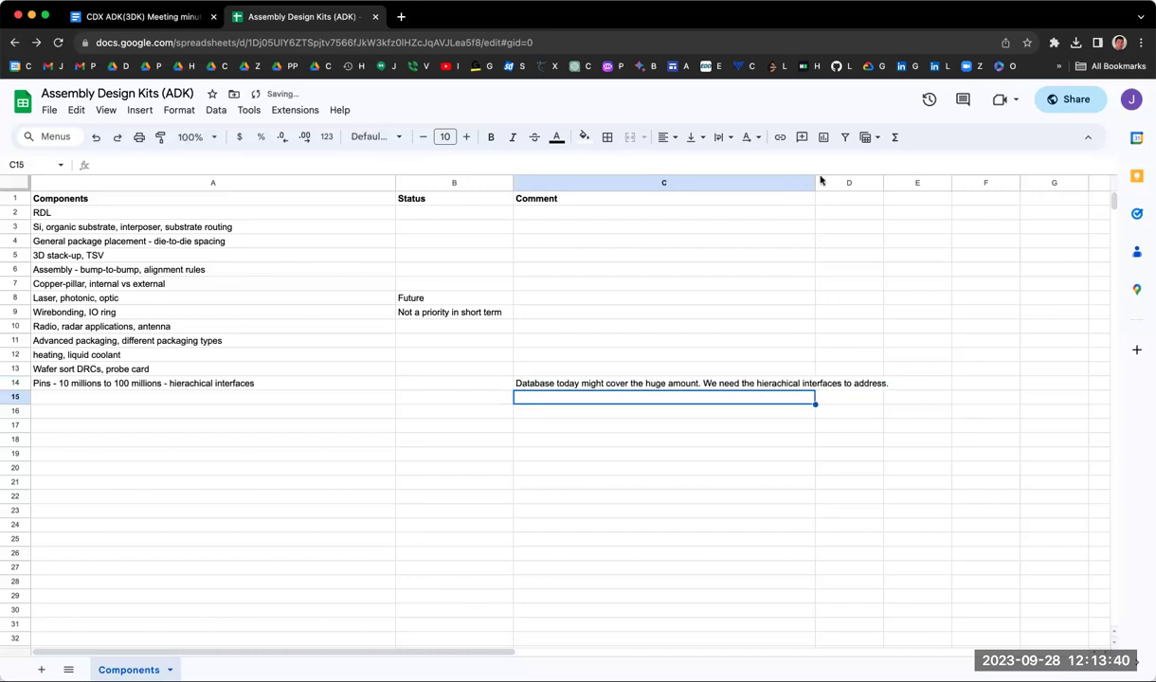
Step: Widen column C further and turn on Wrap text for columns A through C
{"action": "left_click_drag", "start_coordinate": [814, 183], "coordinate": [884, 183]}
{"action": "left_click", "coordinate": [102, 181]}
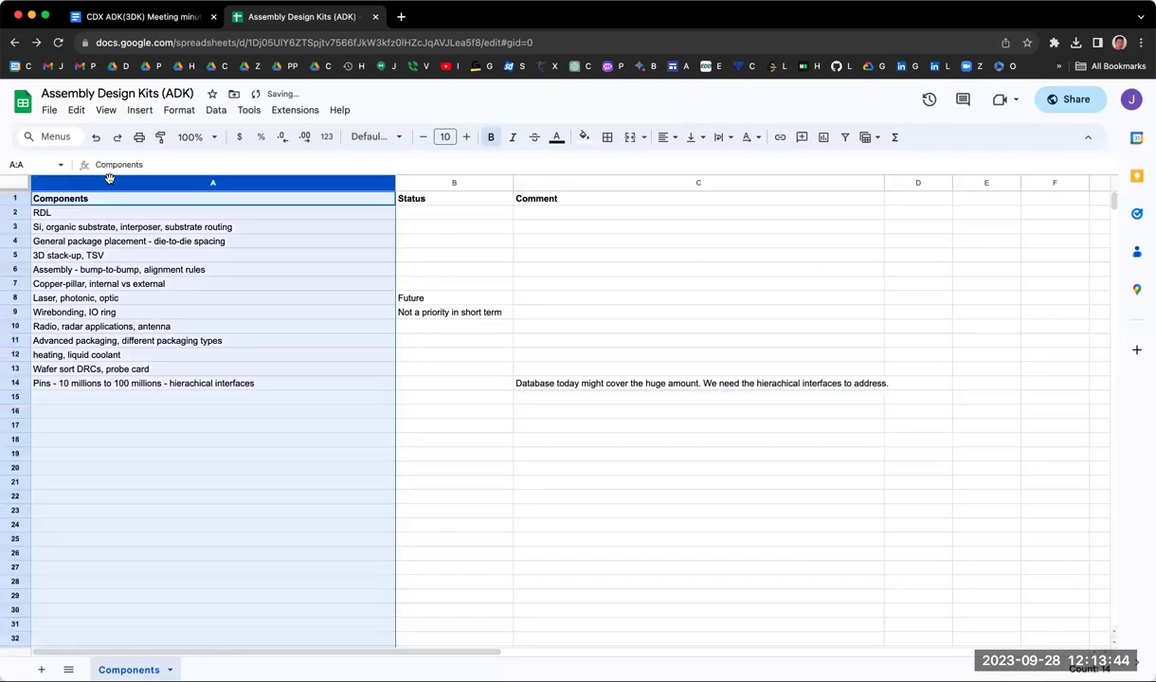
{"action": "key", "text": "shift+Right"}
{"action": "key", "text": "shift+Right"}
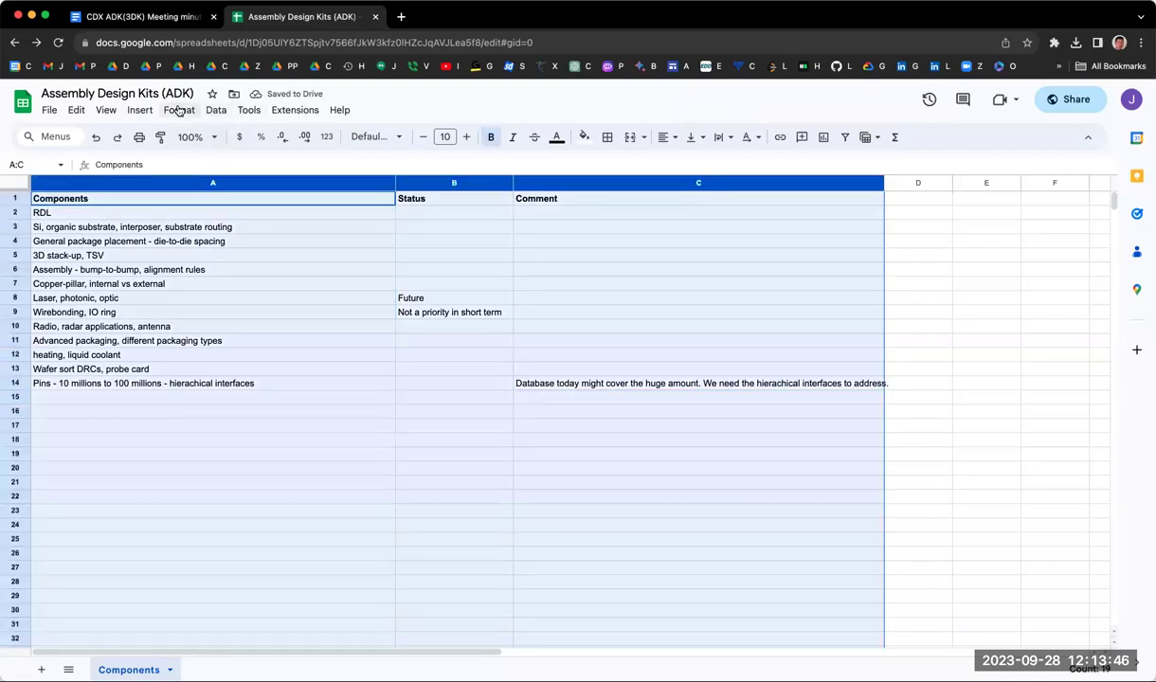
{"action": "left_click", "coordinate": [179, 110]}
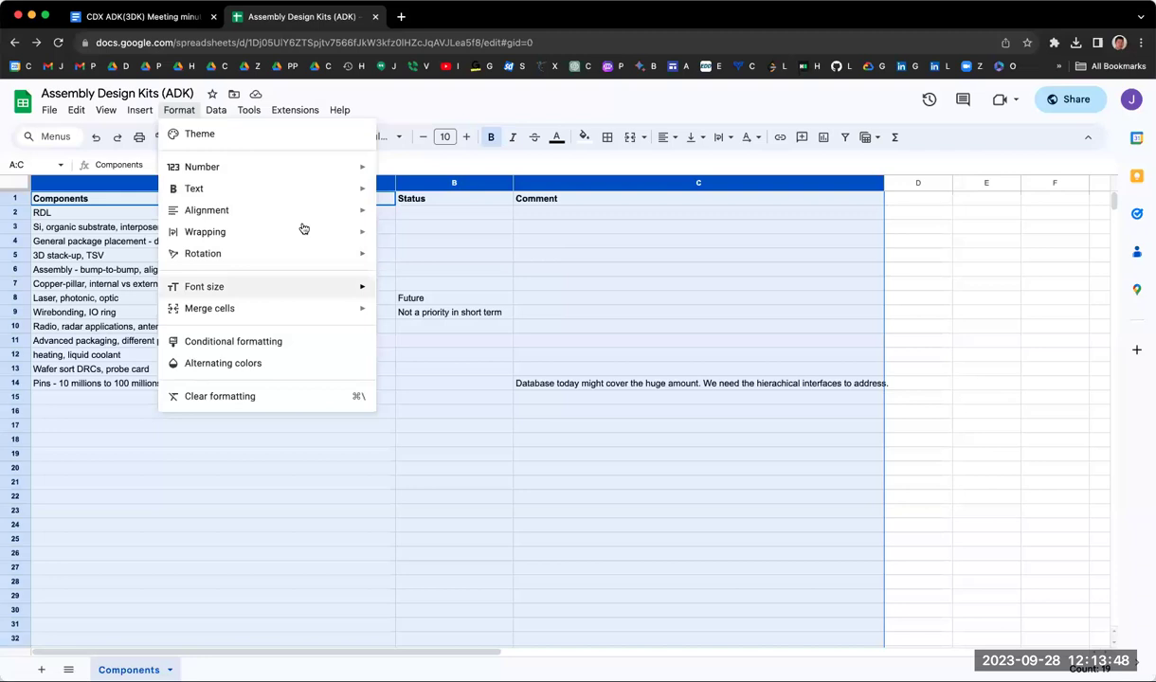
{"action": "mouse_move", "coordinate": [312, 200]}
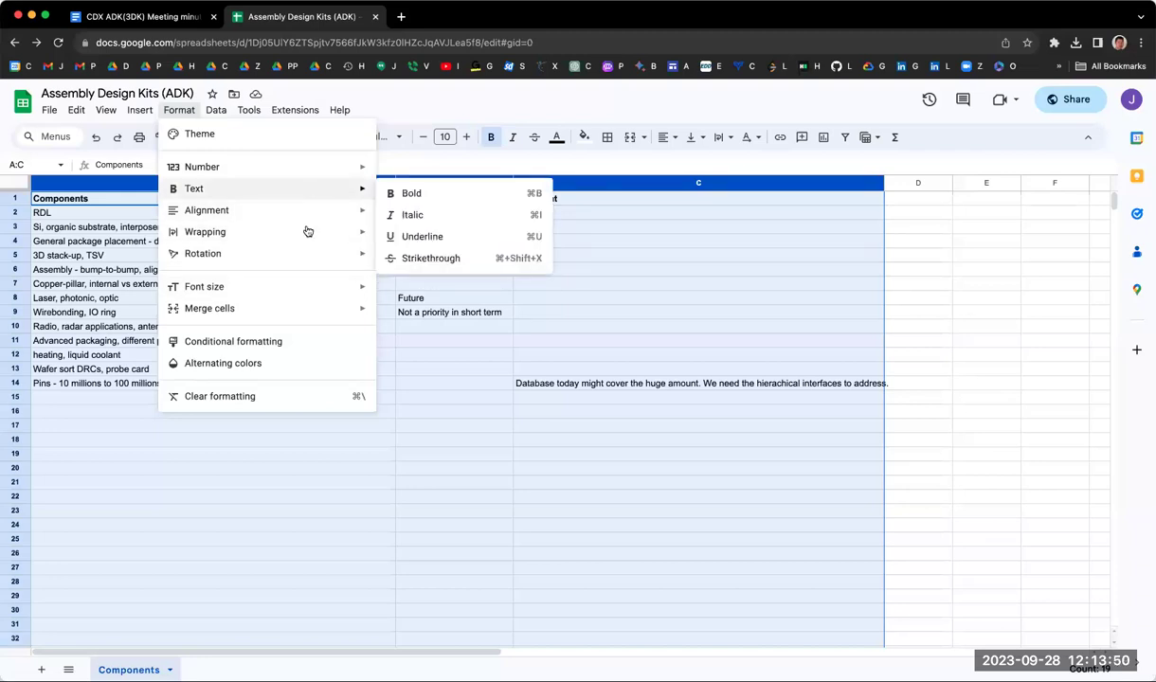
{"action": "mouse_move", "coordinate": [306, 231]}
{"action": "left_click", "coordinate": [440, 261]}
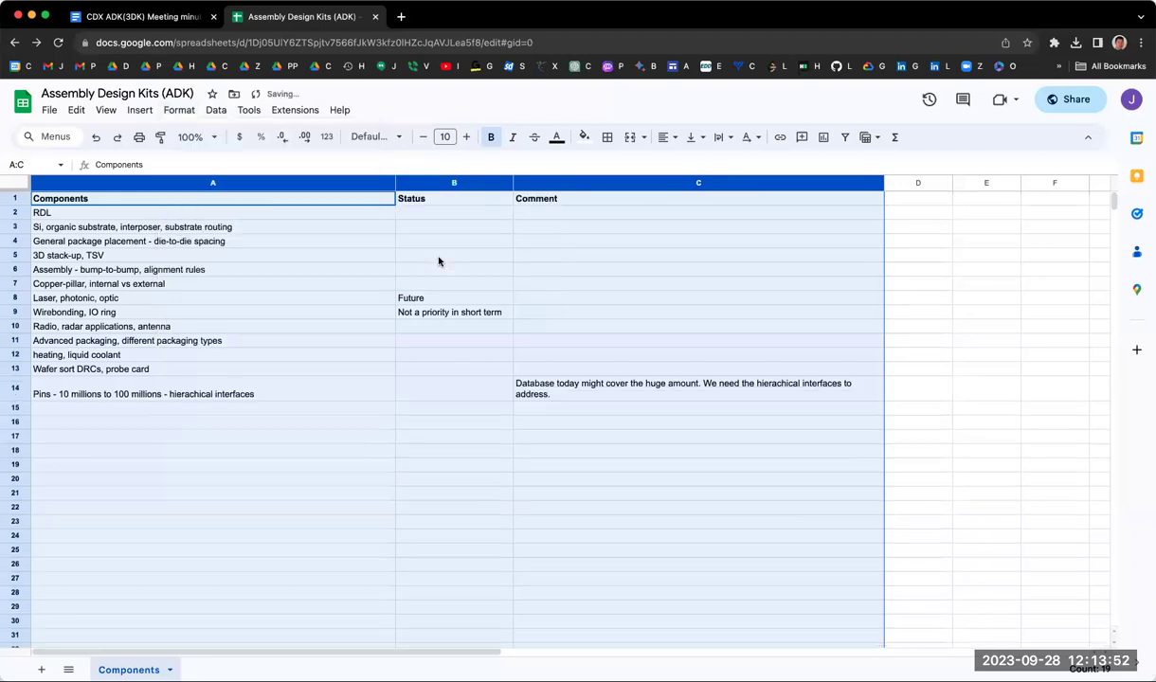
{"action": "left_click", "coordinate": [863, 259]}
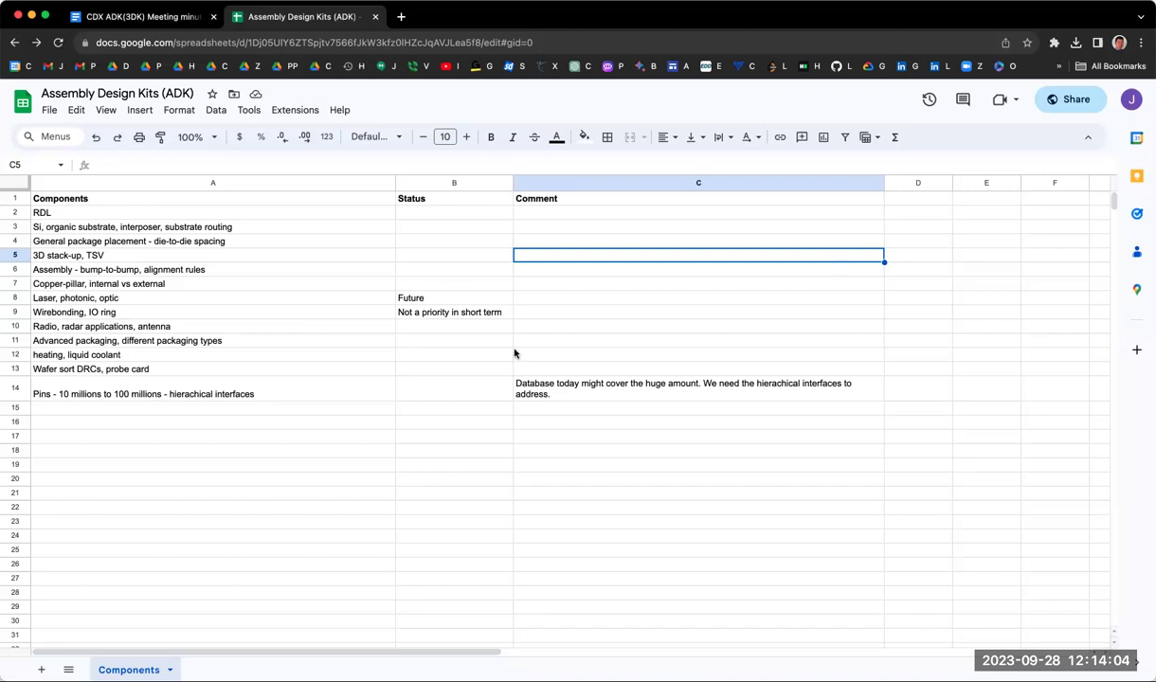
{"action": "left_click", "coordinate": [375, 394]}
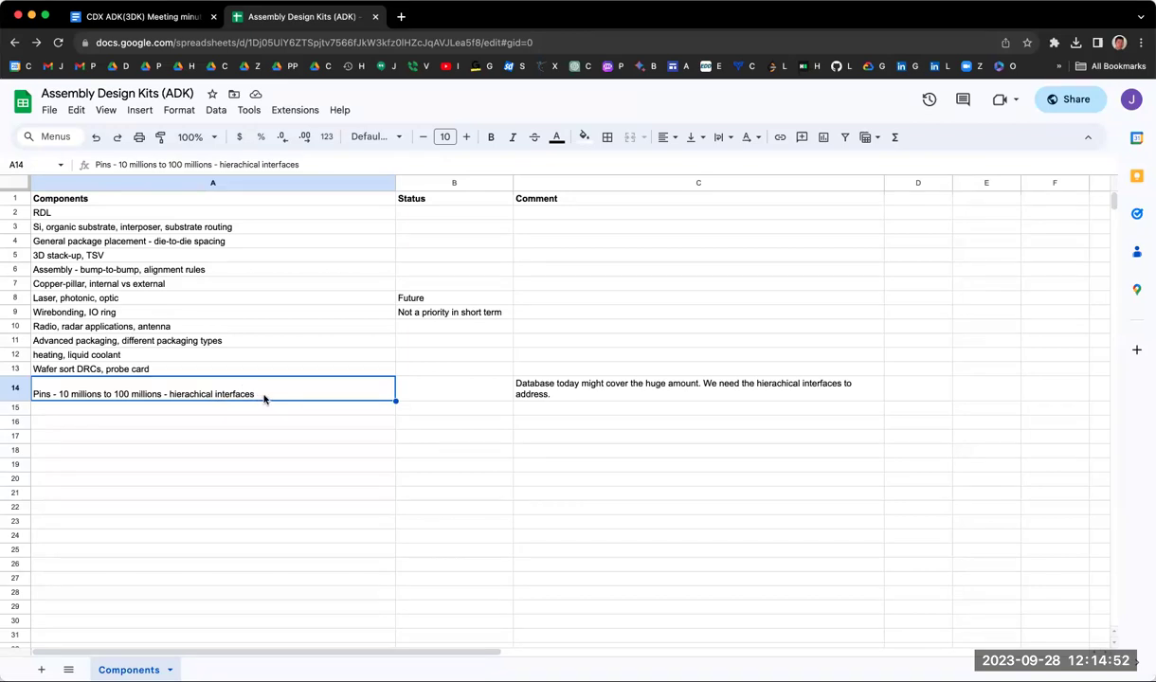
{"action": "double_click", "coordinate": [265, 398]}
Step: Append ', multiple' and the start of 'intanstiation' to the A14 Pins entry
{"action": "type", "text": ","}
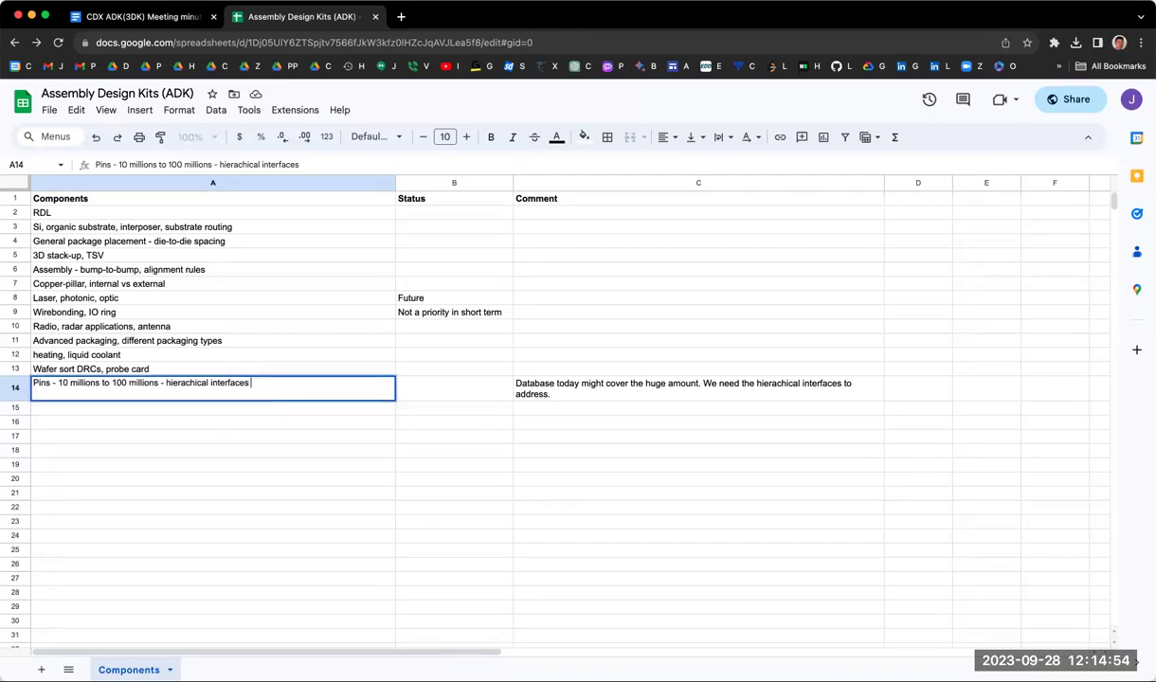
{"action": "type", "text": " mulit"}
{"action": "key", "text": "BackSpace"}
{"action": "key", "text": "BackSpace"}
{"action": "type", "text": "ti"}
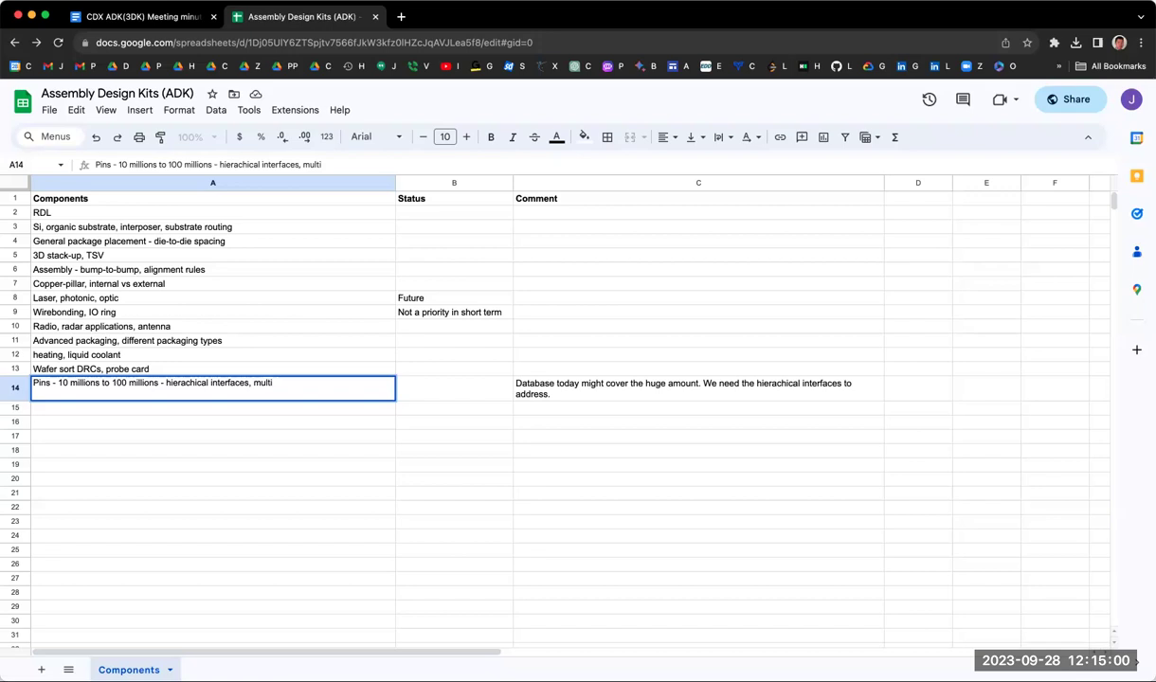
{"action": "type", "text": "ple in"}
{"action": "key", "text": "BackSpace"}
{"action": "type", "text": "n"}
{"action": "key", "text": "BackSpace"}
{"action": "type", "text": "ntanc"}
{"action": "key", "text": "BackSpace"}
{"action": "type", "text": "tial"}
{"action": "key", "text": "Return"}
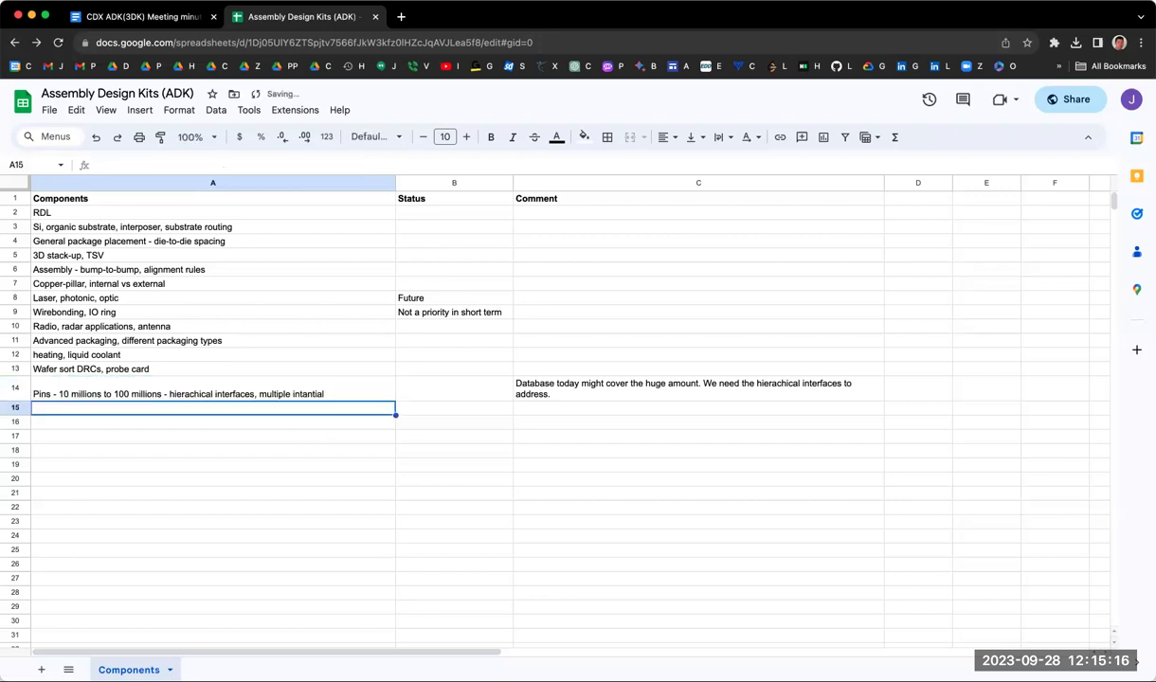
Step: Complete the A14 addition so it reads 'intanstial of interfaces'
{"action": "left_click", "coordinate": [327, 399]}
{"action": "double_click", "coordinate": [311, 394]}
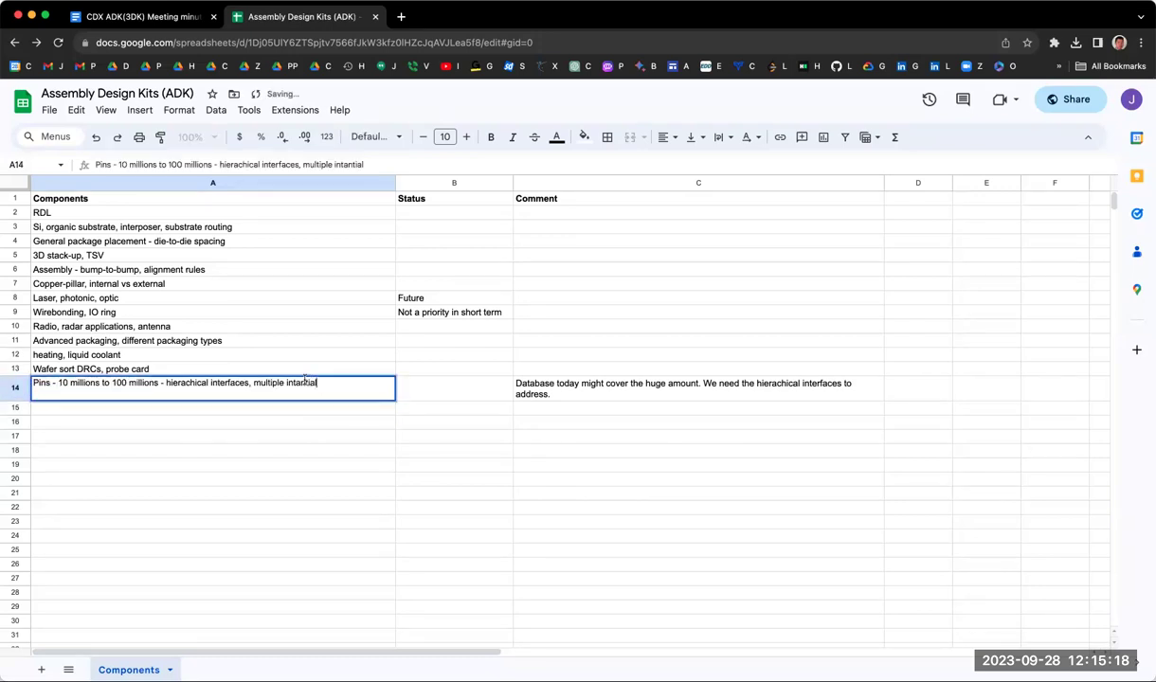
{"action": "type", "text": "stial of inter"}
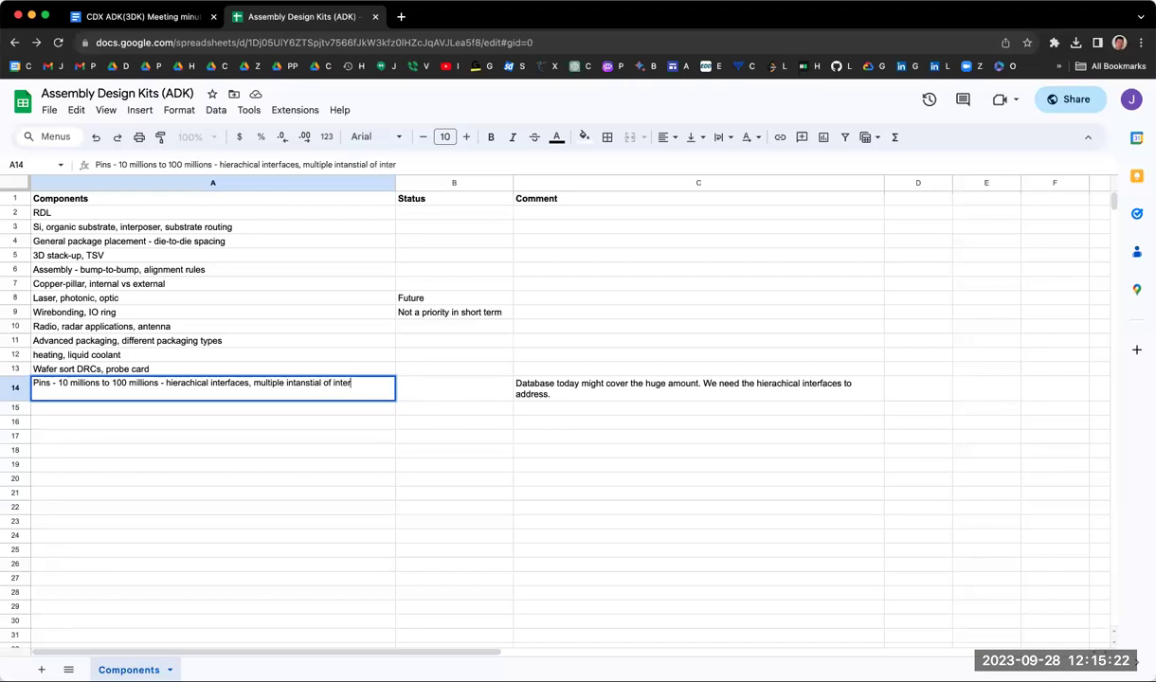
{"action": "type", "text": "faces"}
{"action": "key", "text": "Return"}
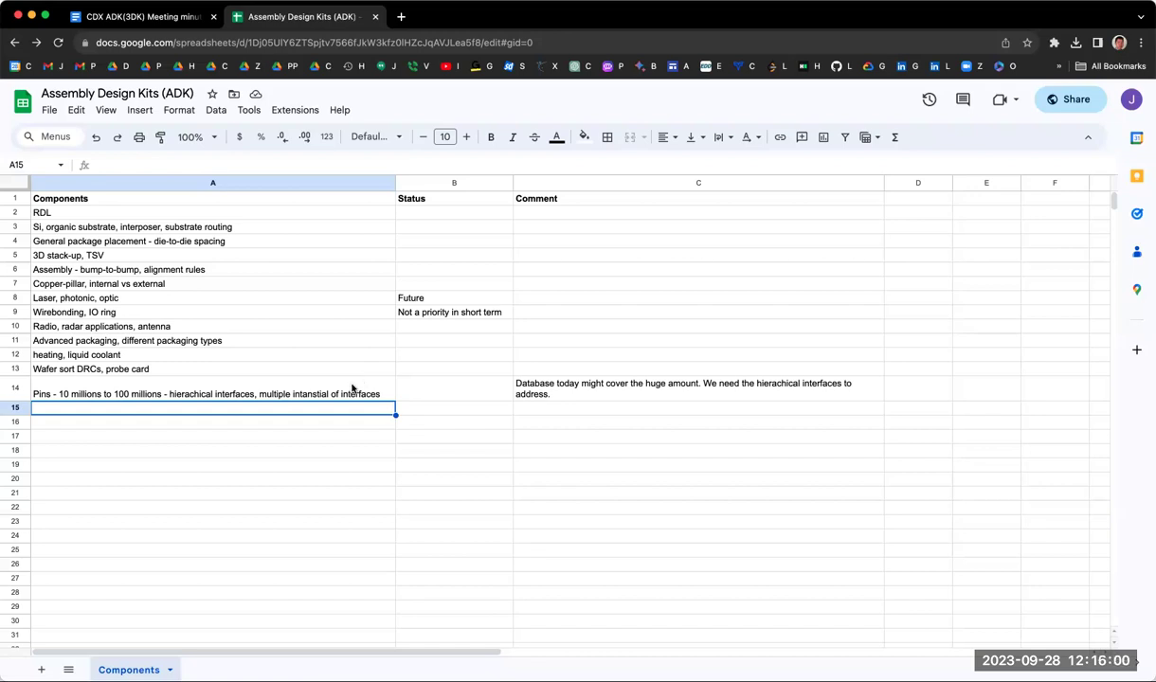
Step: Correct 'intanstial' to 'intanstiation' in the A14 Pins entry
{"action": "left_click", "coordinate": [340, 396]}
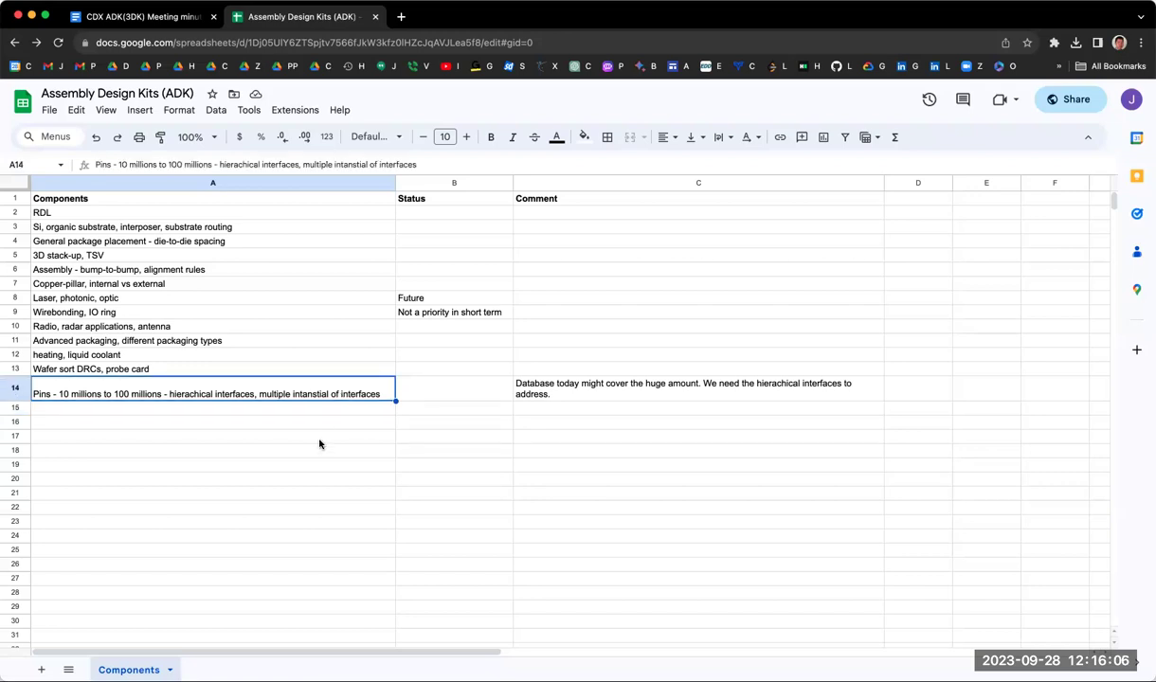
{"action": "double_click", "coordinate": [320, 390]}
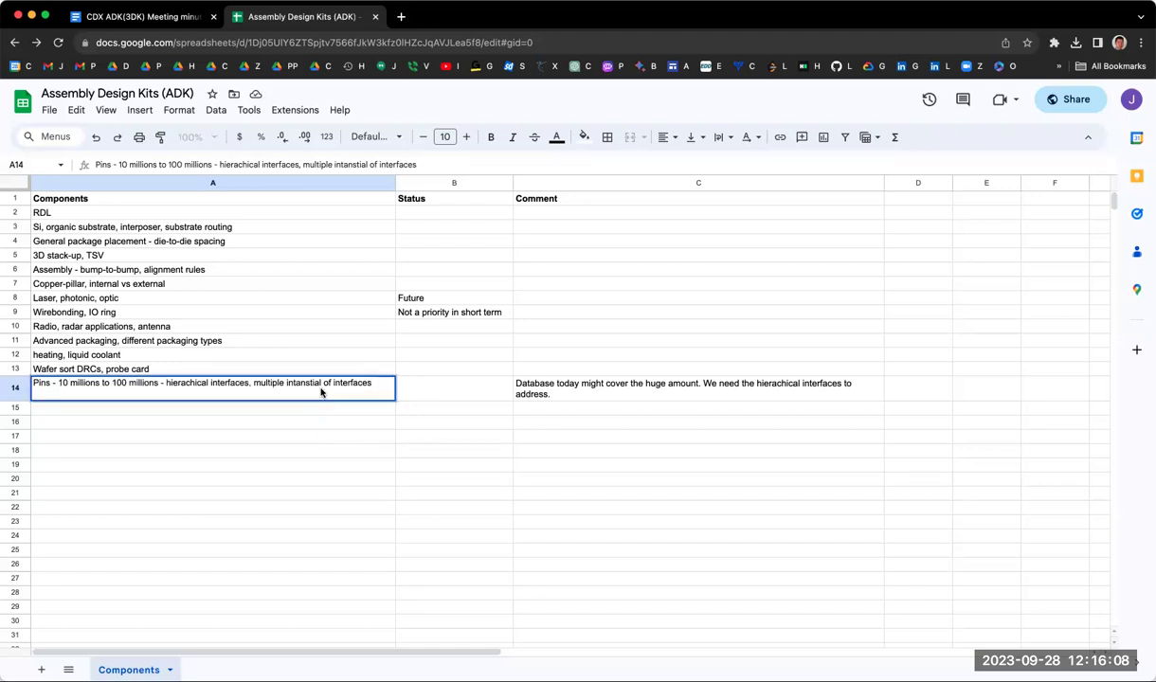
{"action": "key", "text": "BackSpace"}
{"action": "type", "text": "tion"}
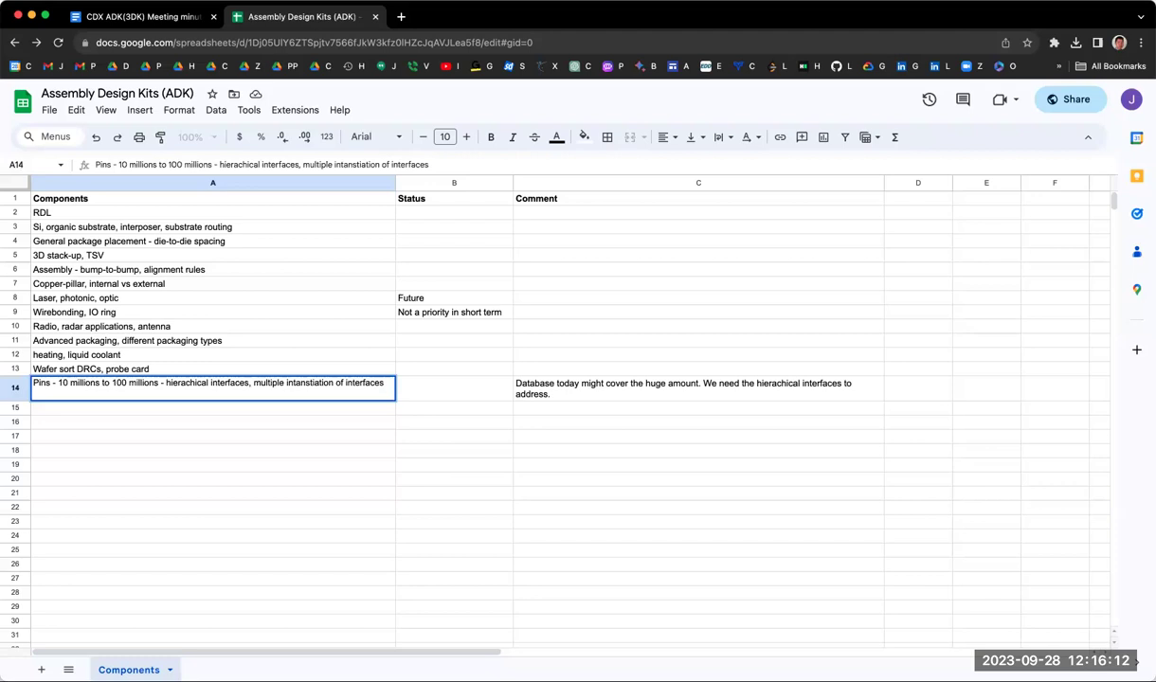
{"action": "left_click", "coordinate": [323, 383]}
{"action": "key", "text": "Return"}
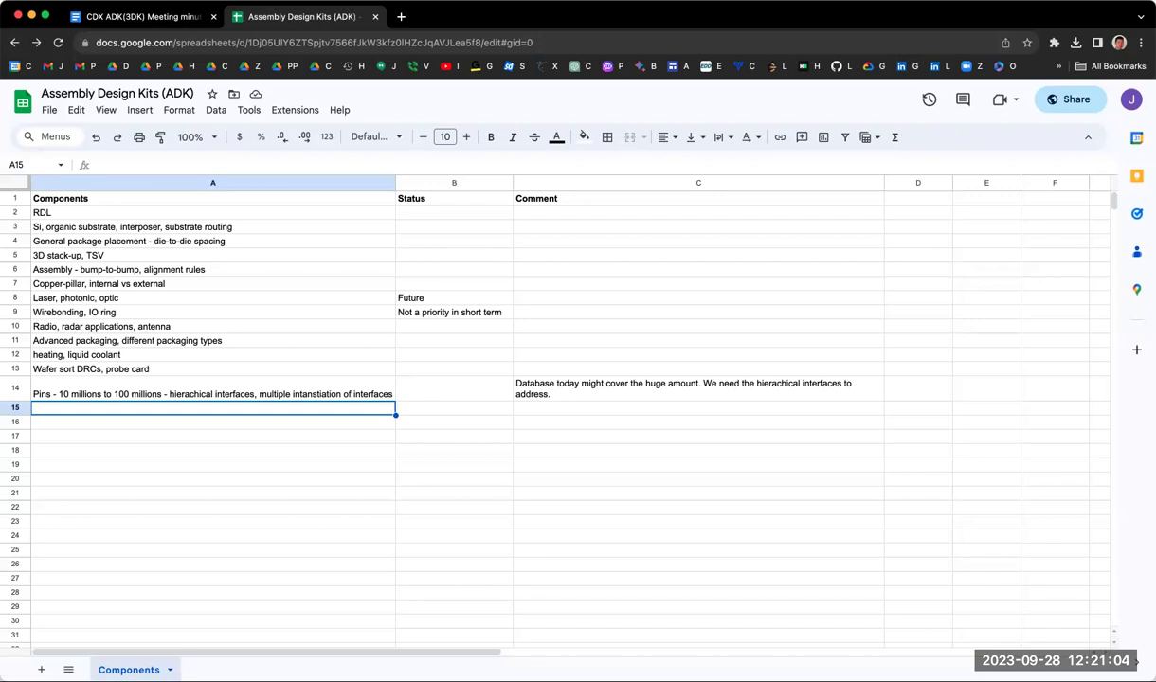
Step: Select the Pins comment in cell C14 to extend it
{"action": "left_click", "coordinate": [637, 393]}
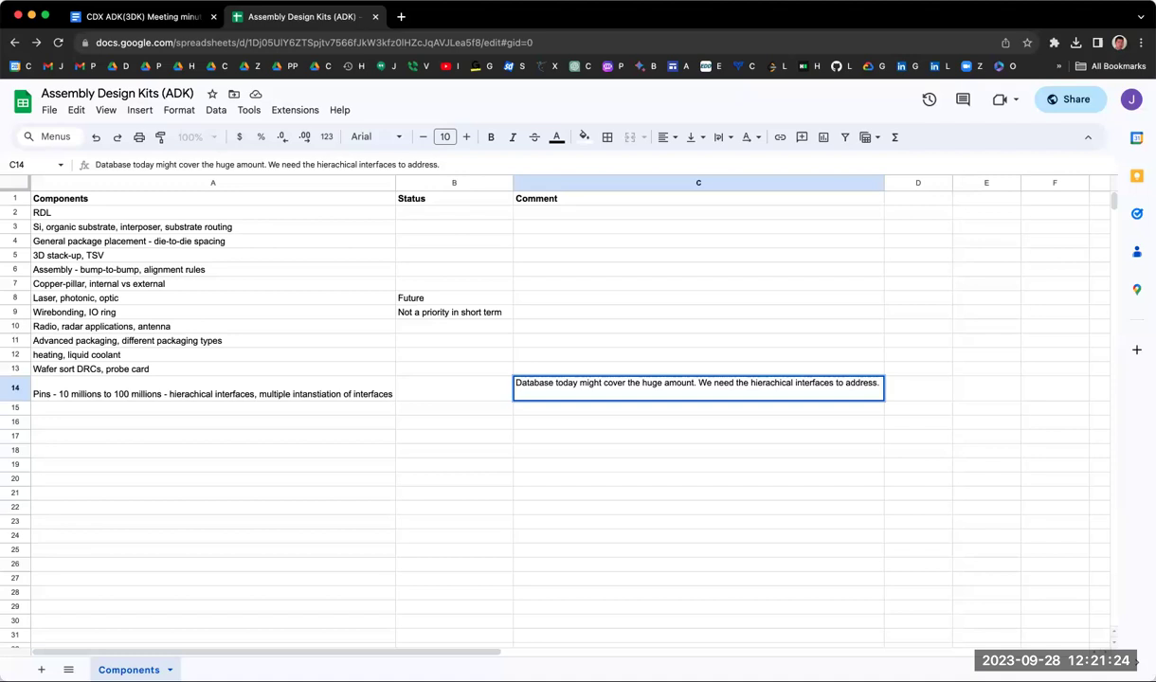
Step: Append 'Suggestion: formula instead of schema to define the repeating IO such as ground' to C14
{"action": "type", "text": "Formual"}
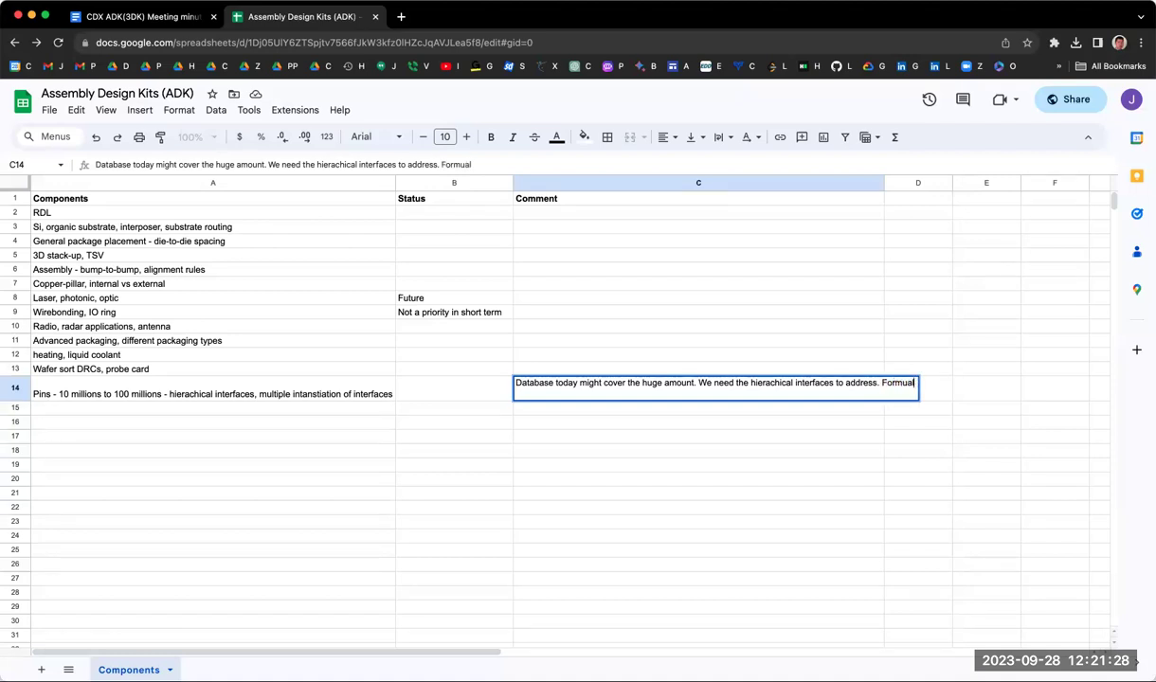
{"action": "key", "text": "BackSpace"}
{"action": "key", "text": "BackSpace"}
{"action": "key", "text": "BackSpace"}
{"action": "key", "text": "BackSpace"}
{"action": "key", "text": "BackSpace"}
{"action": "key", "text": "BackSpace"}
{"action": "key", "text": "BackSpace"}
{"action": "type", "text": "Suggestion"}
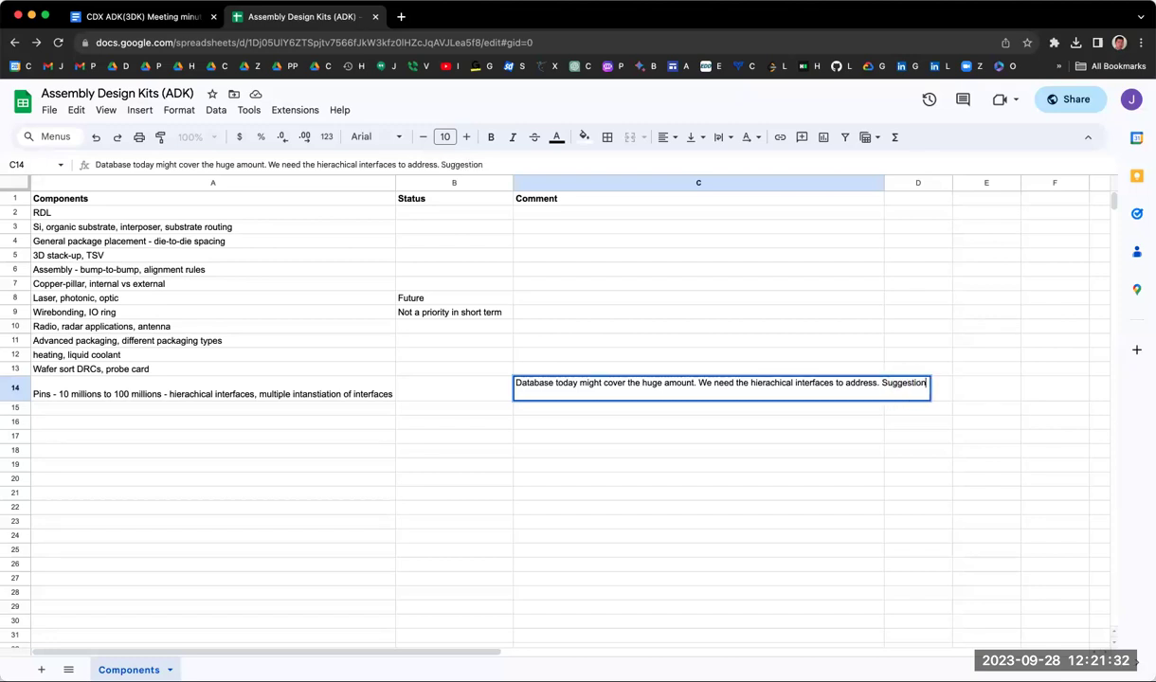
{"action": "type", "text": ": formul"}
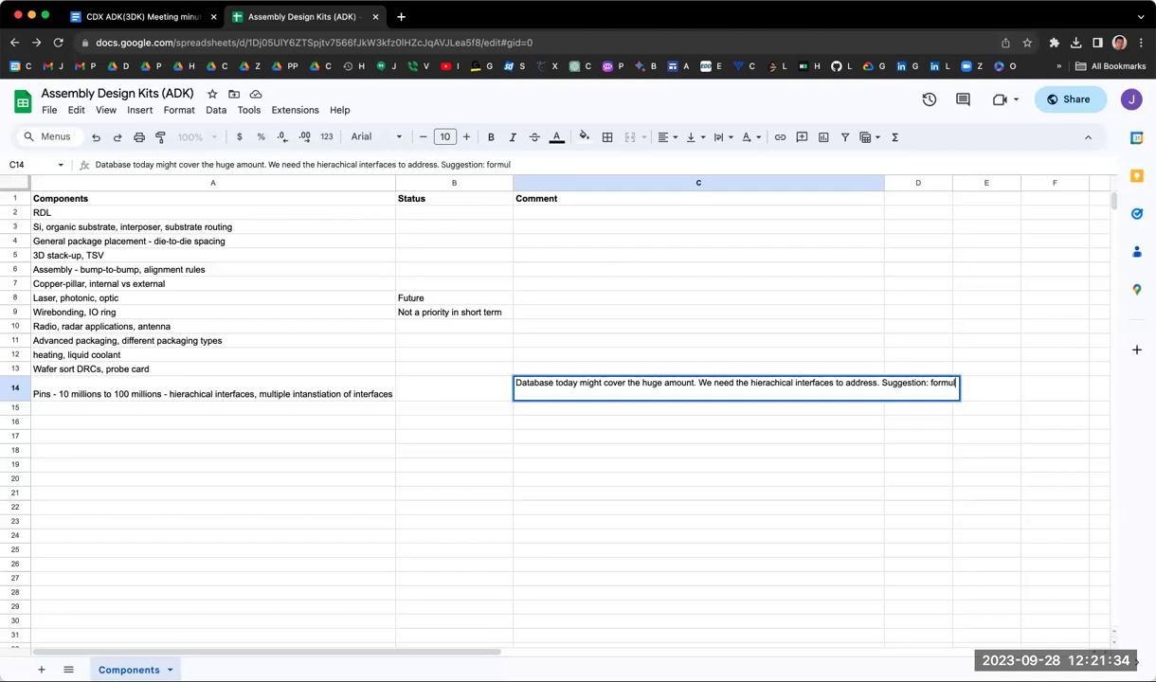
{"action": "type", "text": "a to ad"}
{"action": "key", "text": "BackSpace"}
{"action": "key", "text": "BackSpace"}
{"action": "key", "text": "BackSpace"}
{"action": "key", "text": "BackSpace"}
{"action": "type", "text": "instead of schee"}
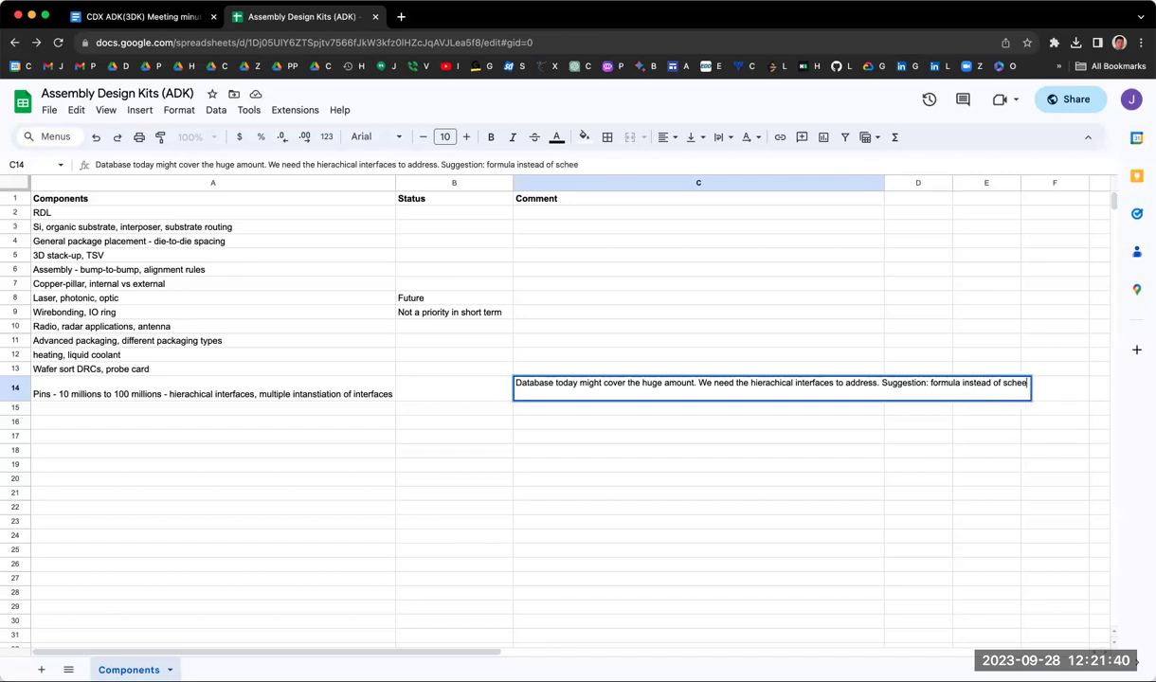
{"action": "key", "text": "BackSpace"}
{"action": "type", "text": "ma to dei"}
{"action": "key", "text": "BackSpace"}
{"action": "type", "text": "fine the "}
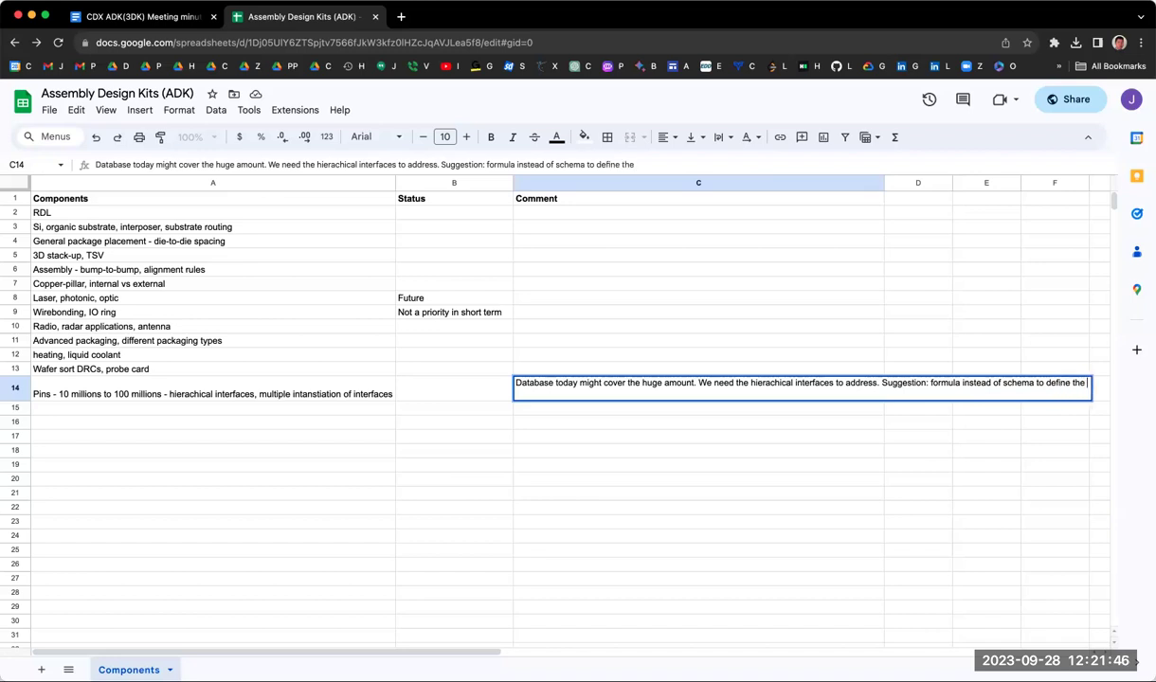
{"action": "type", "text": "repeating "}
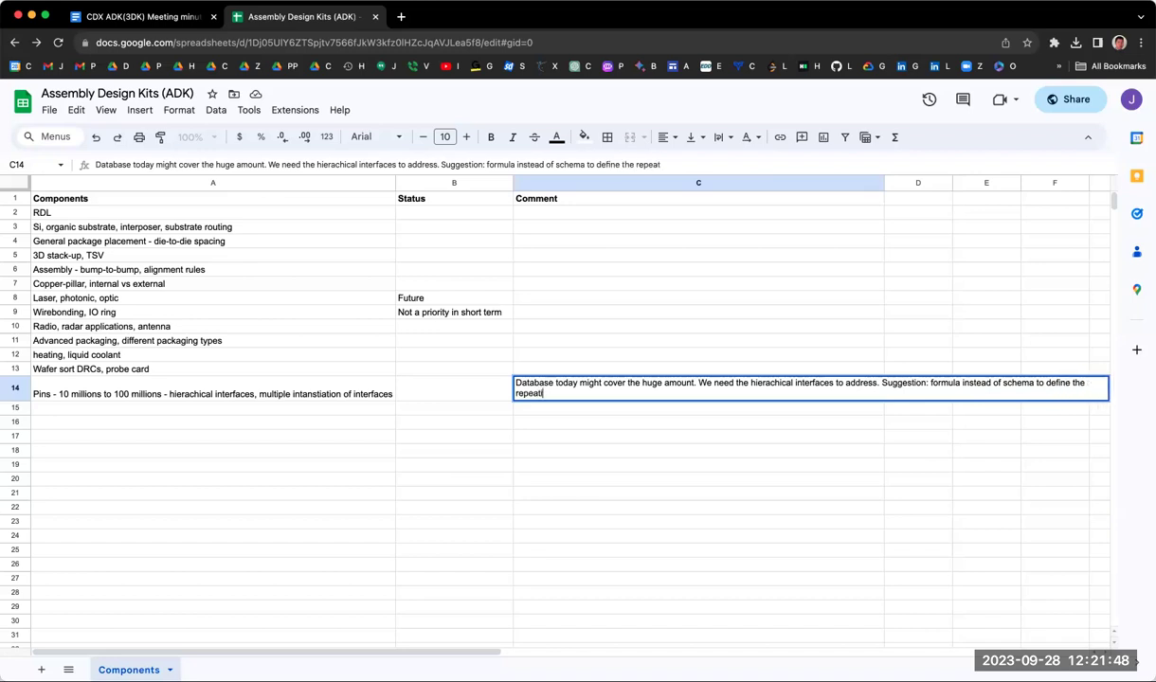
{"action": "type", "text": "IO such as g"}
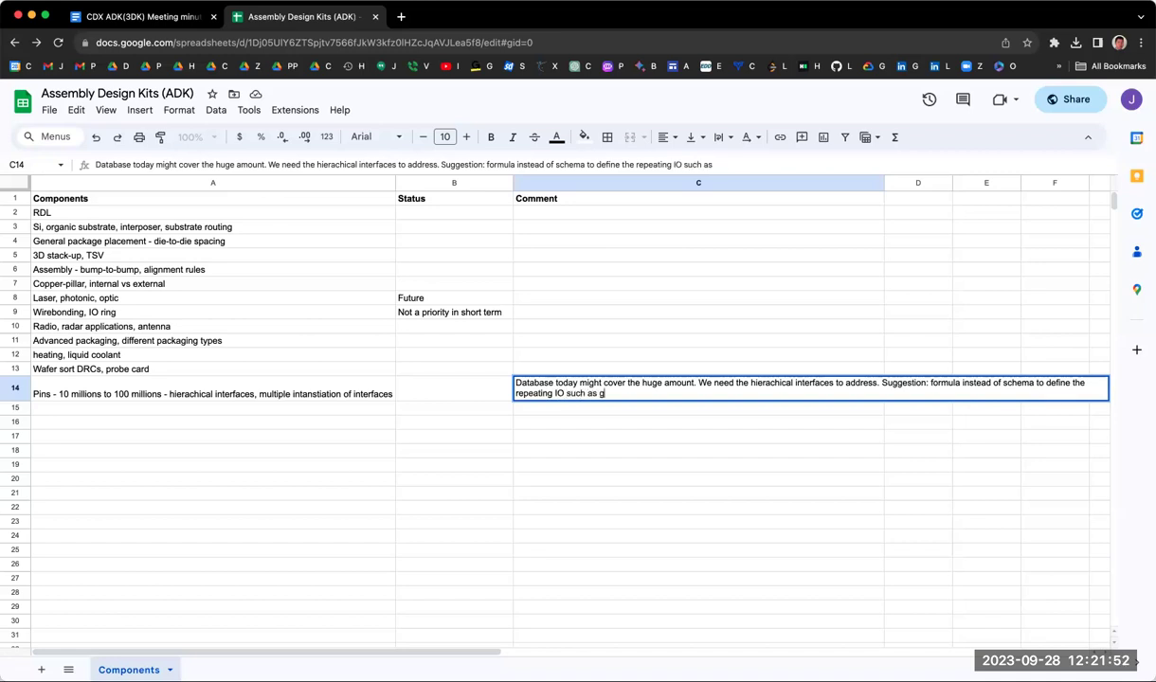
{"action": "type", "text": "round"}
{"action": "key", "text": "Return"}
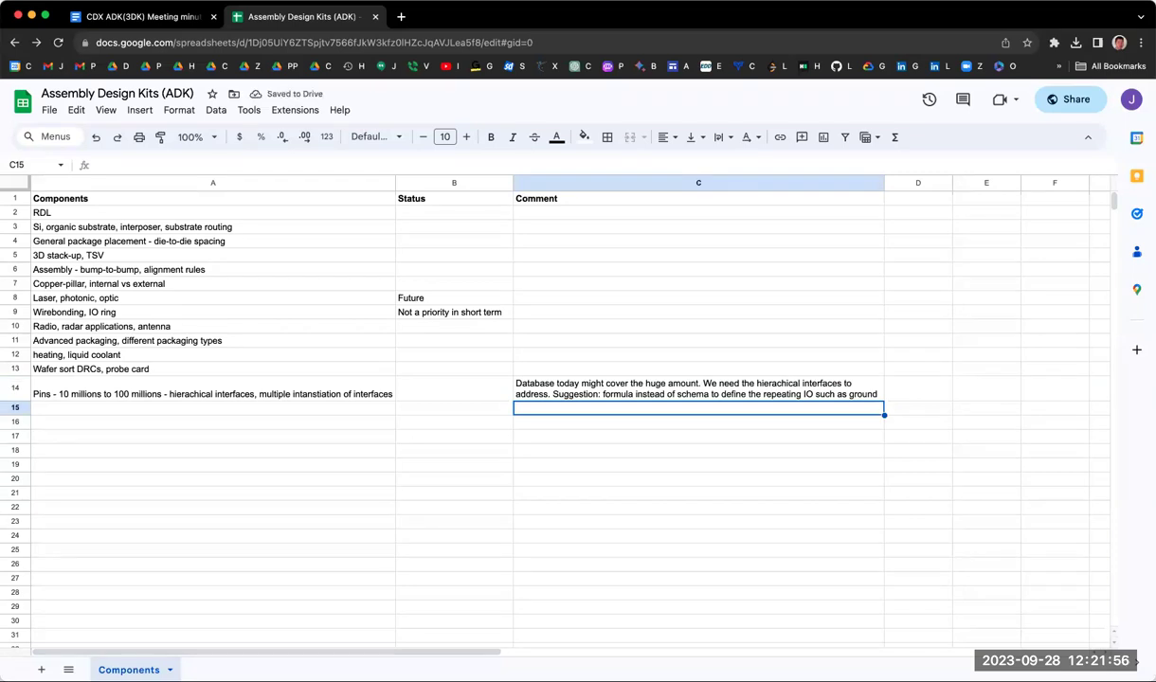
{"action": "left_click", "coordinate": [266, 390]}
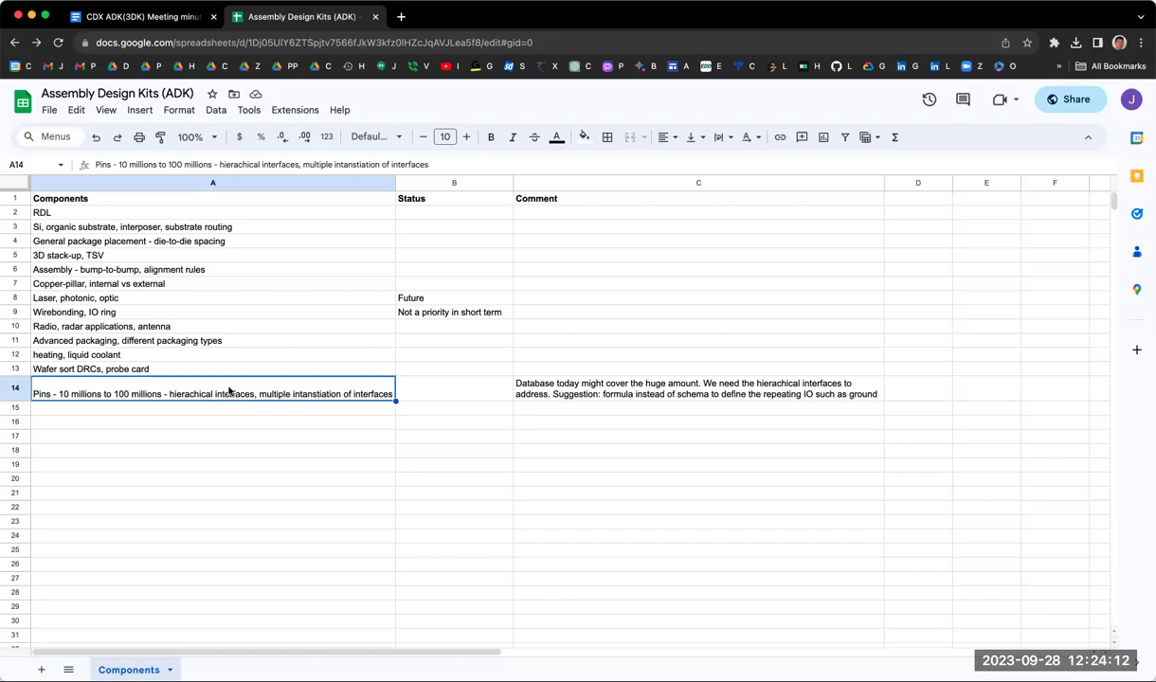
{"action": "left_click", "coordinate": [272, 361]}
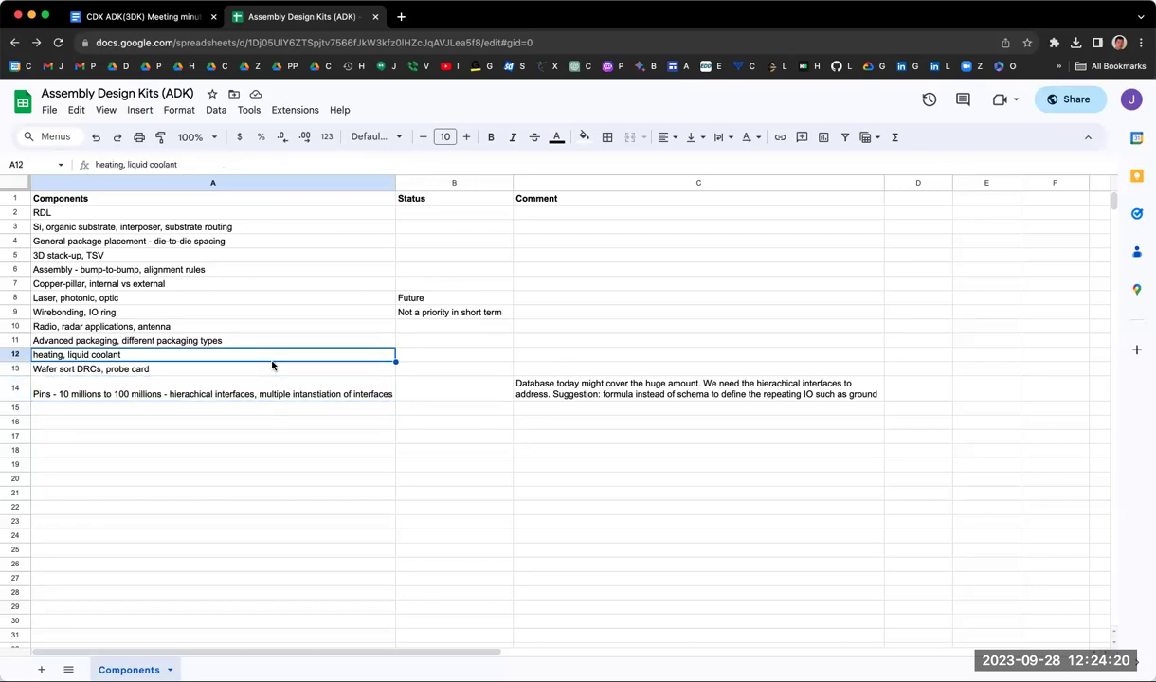
{"action": "key", "text": "Down"}
{"action": "key", "text": "Down"}
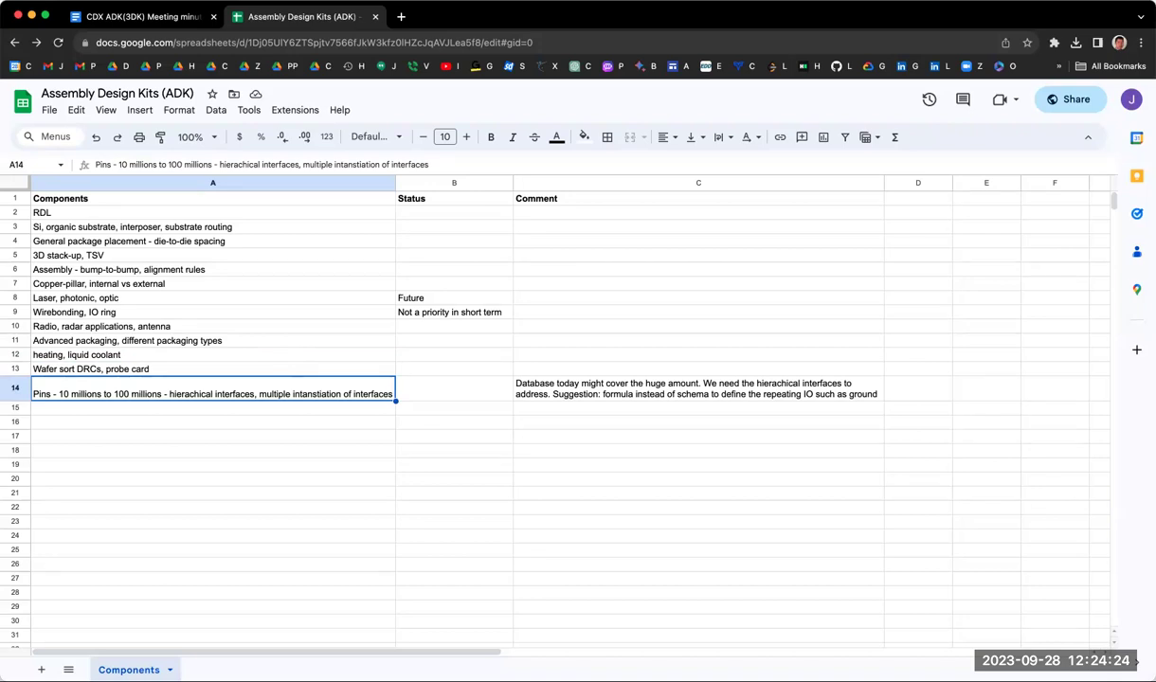
{"action": "key", "text": "Up"}
{"action": "key", "text": "Up"}
{"action": "key", "text": "Down"}
{"action": "key", "text": "Down"}
{"action": "left_click", "coordinate": [213, 407]}
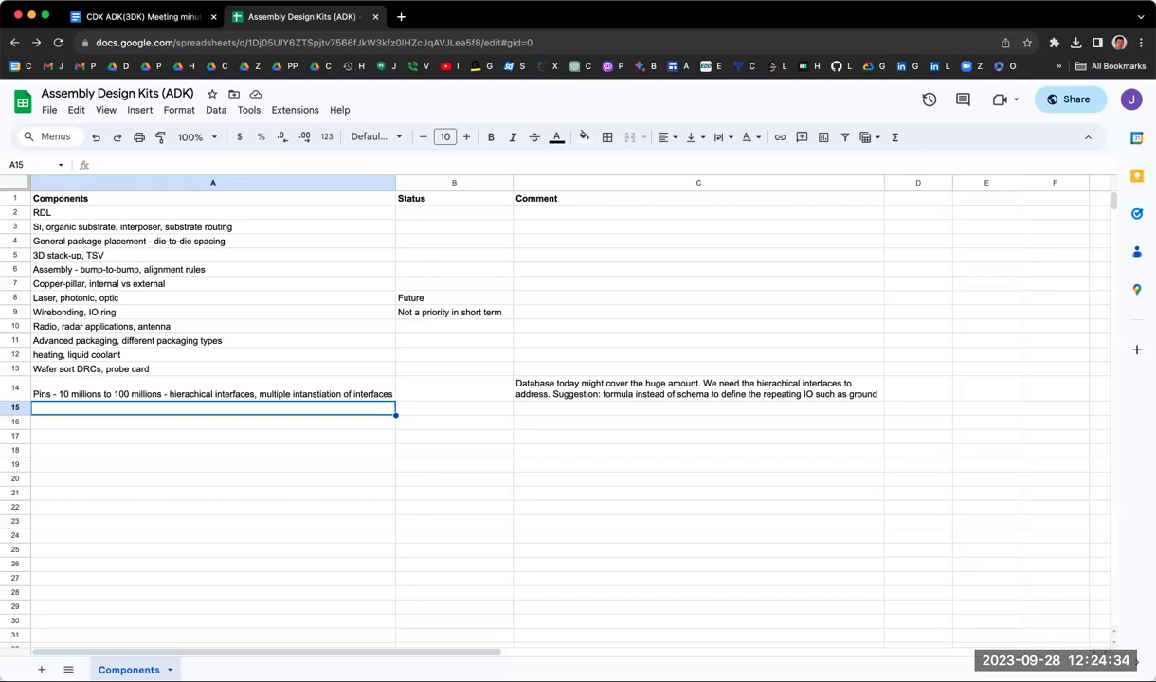
{"action": "left_click", "coordinate": [213, 388]}
{"action": "left_click", "coordinate": [213, 407]}
{"action": "left_click", "coordinate": [202, 223]}
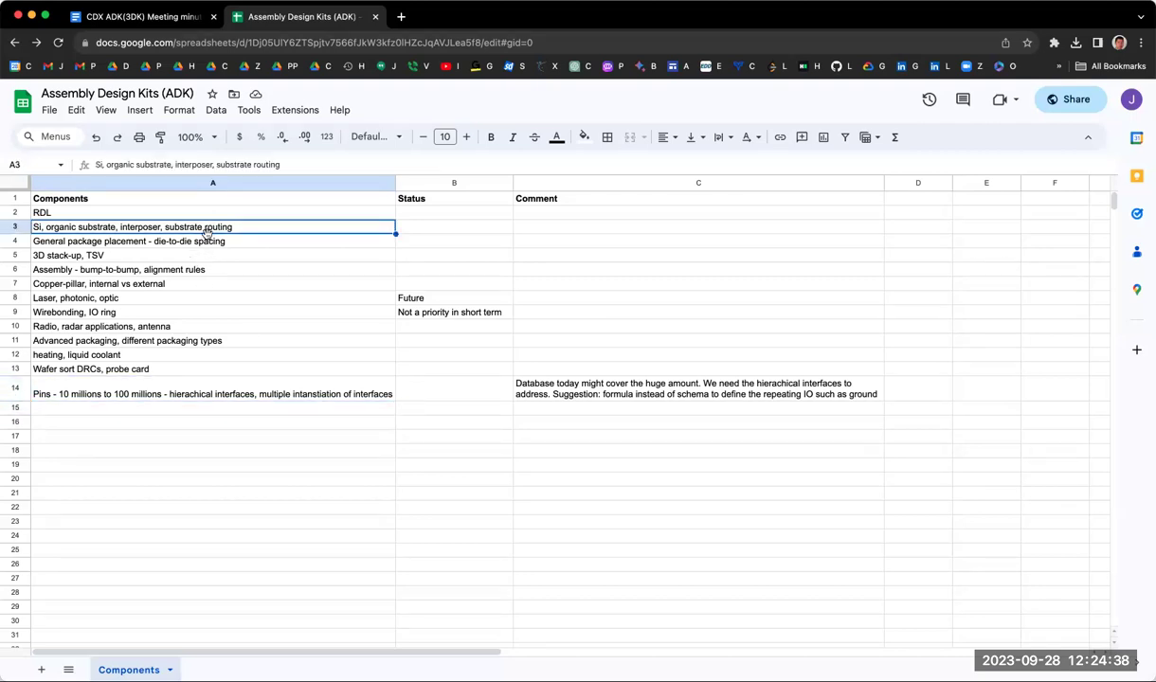
{"action": "key", "text": "Down"}
{"action": "key", "text": "Up"}
{"action": "key", "text": "Up"}
{"action": "key", "text": "Up"}
{"action": "key", "text": "Down"}
{"action": "key", "text": "Down"}
{"action": "key", "text": "Down"}
{"action": "key", "text": "Down"}
{"action": "key", "text": "Down"}
{"action": "key", "text": "Down"}
{"action": "key", "text": "Down"}
{"action": "key", "text": "Down"}
{"action": "key", "text": "Down"}
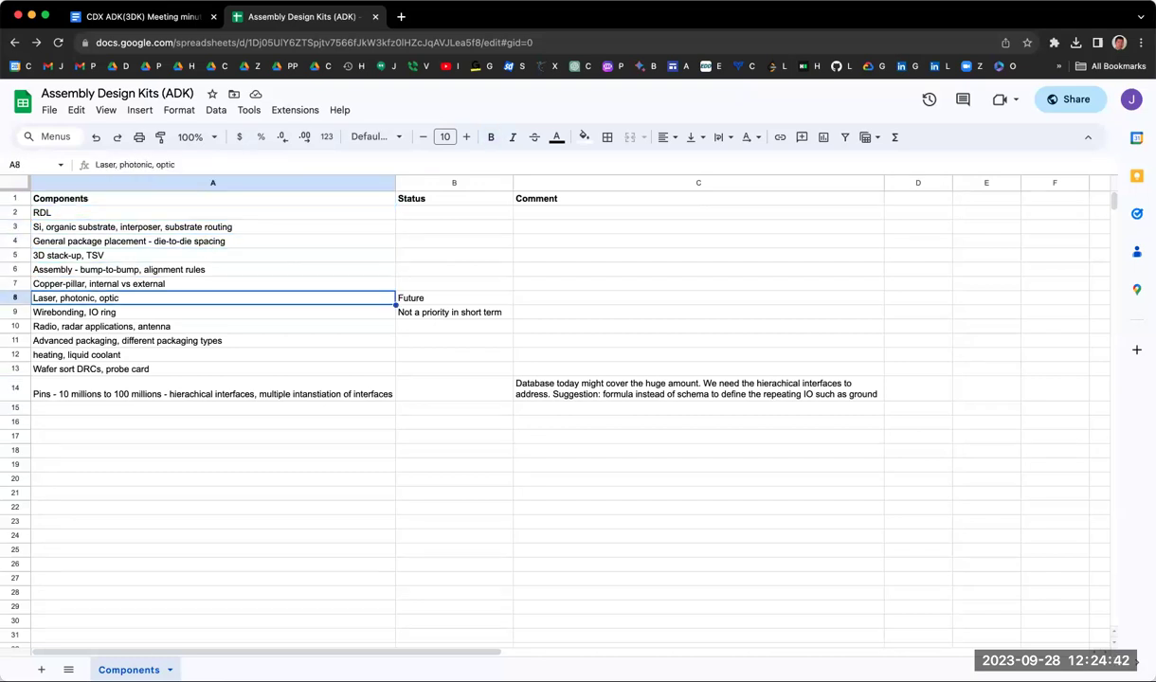
{"action": "key", "text": "Down"}
{"action": "key", "text": "Down"}
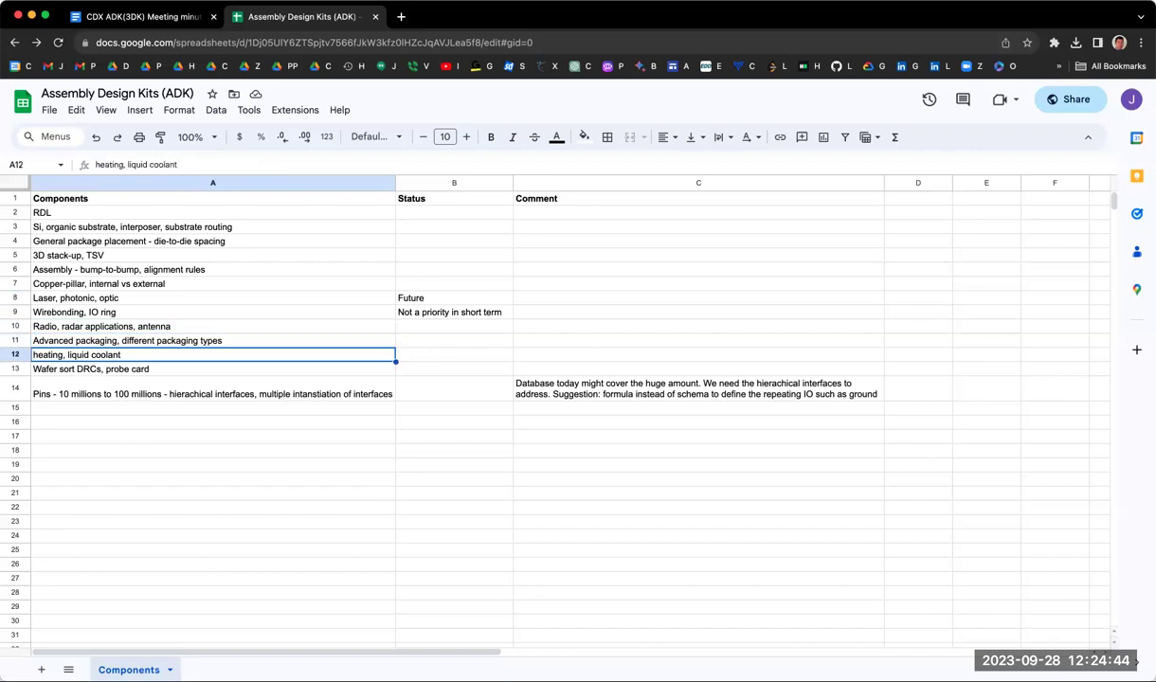
{"action": "key", "text": "Down"}
{"action": "key", "text": "Down"}
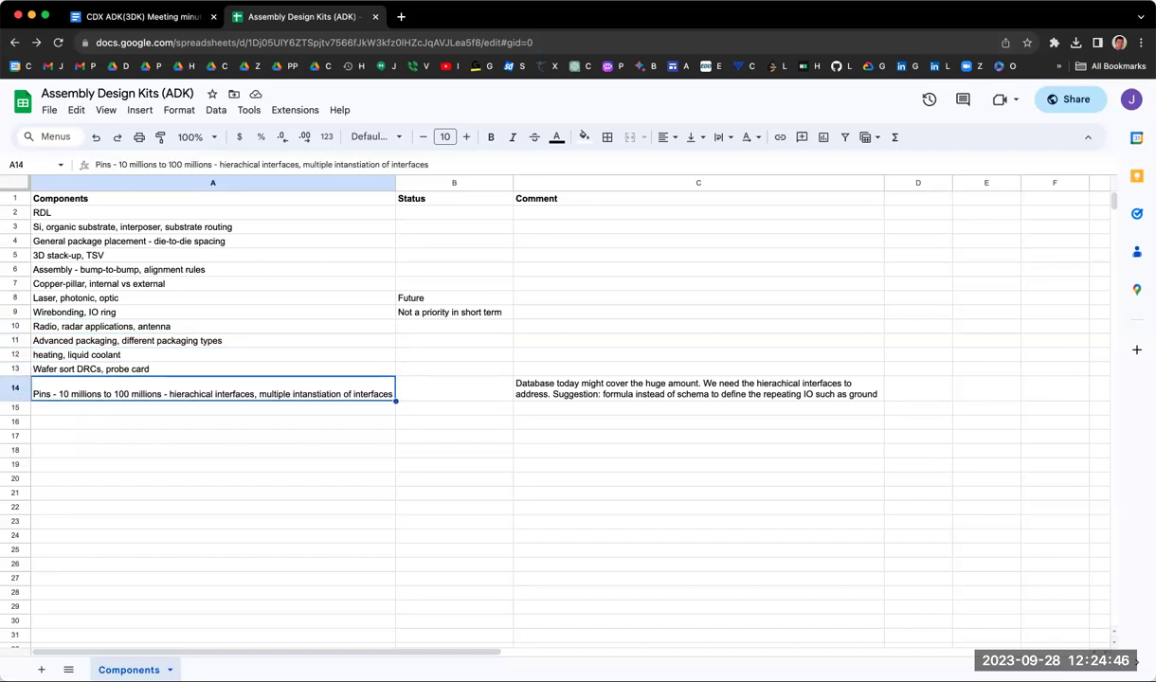
{"action": "key", "text": "Down"}
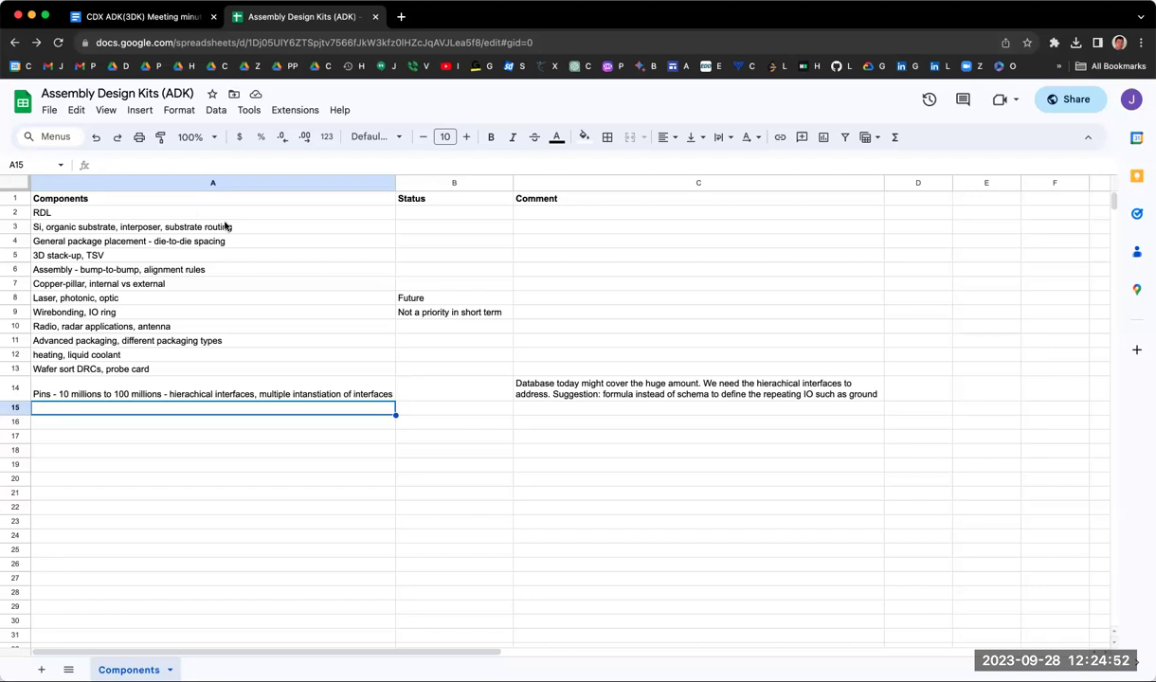
{"action": "left_click", "coordinate": [380, 385]}
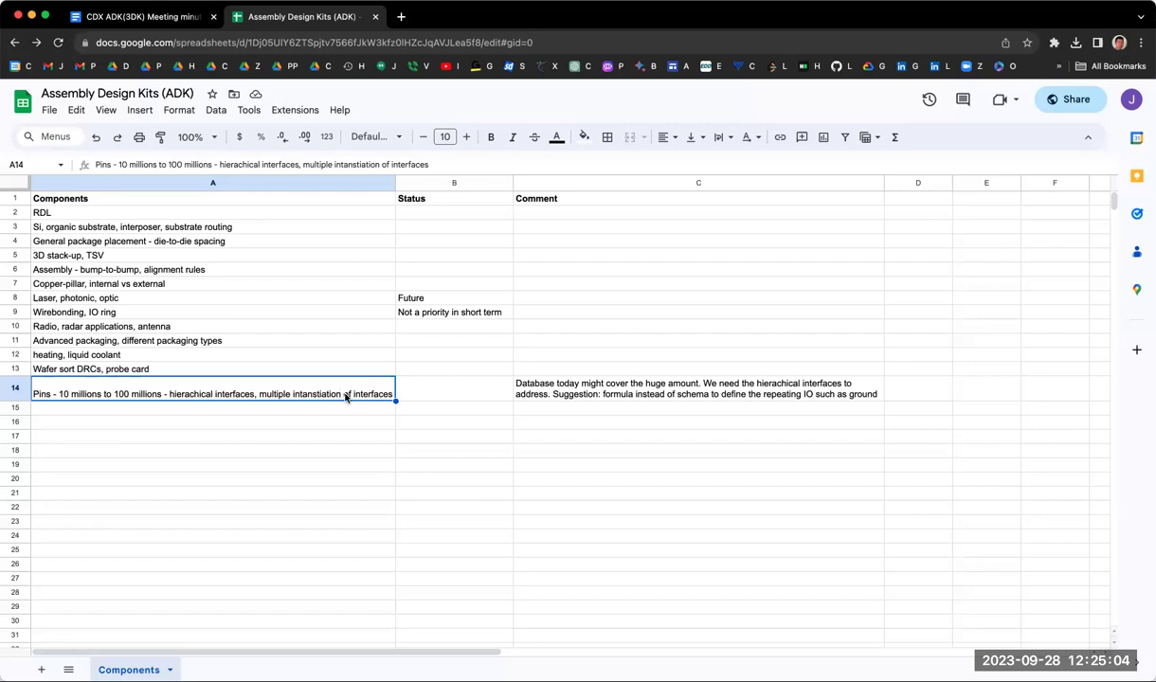
Step: Append ', formula?' to the Pins entry in cell A14
{"action": "double_click", "coordinate": [384, 398]}
{"action": "type", "text": ", for"}
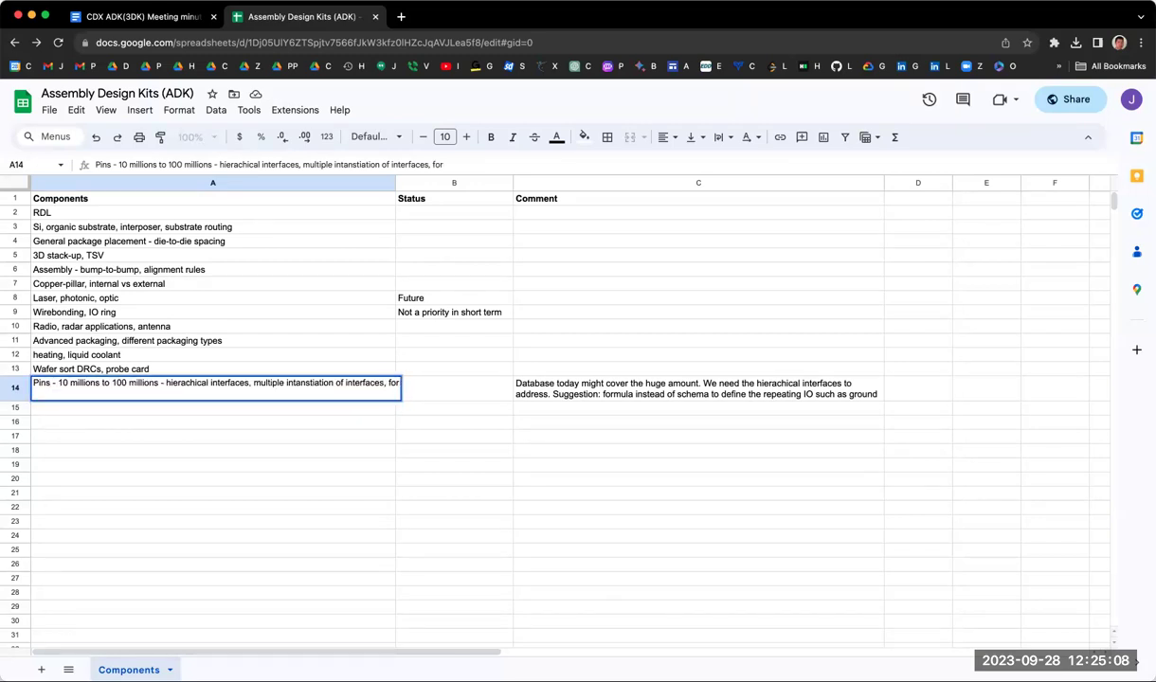
{"action": "type", "text": "mula?"}
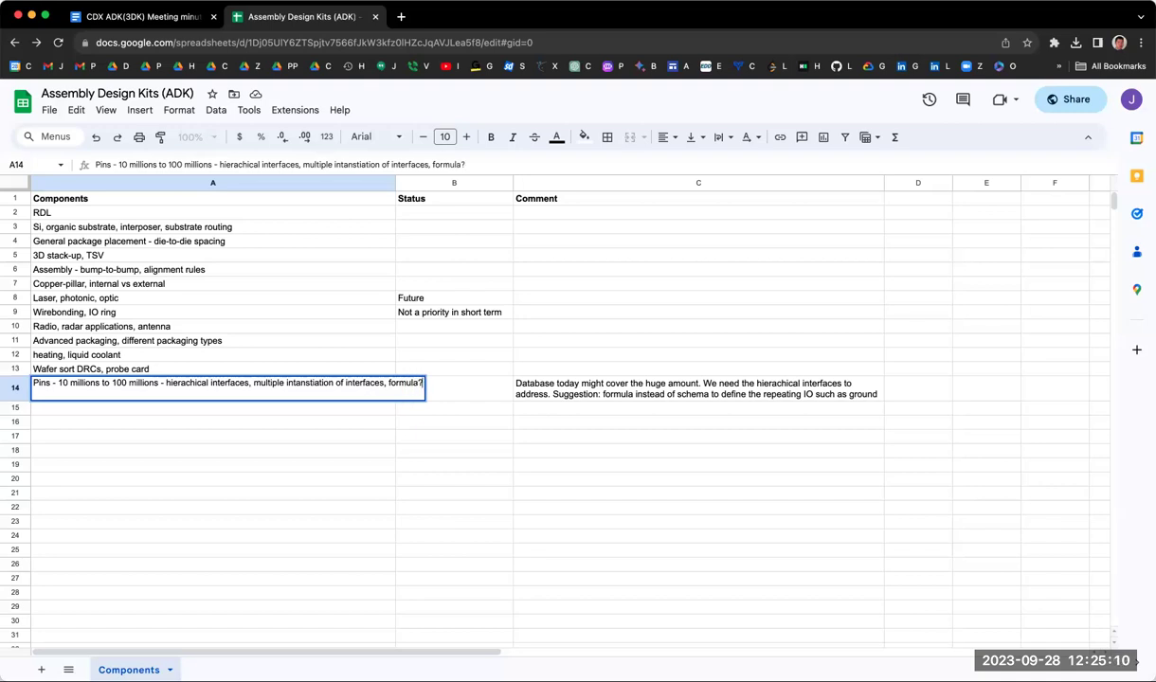
{"action": "key", "text": "Return"}
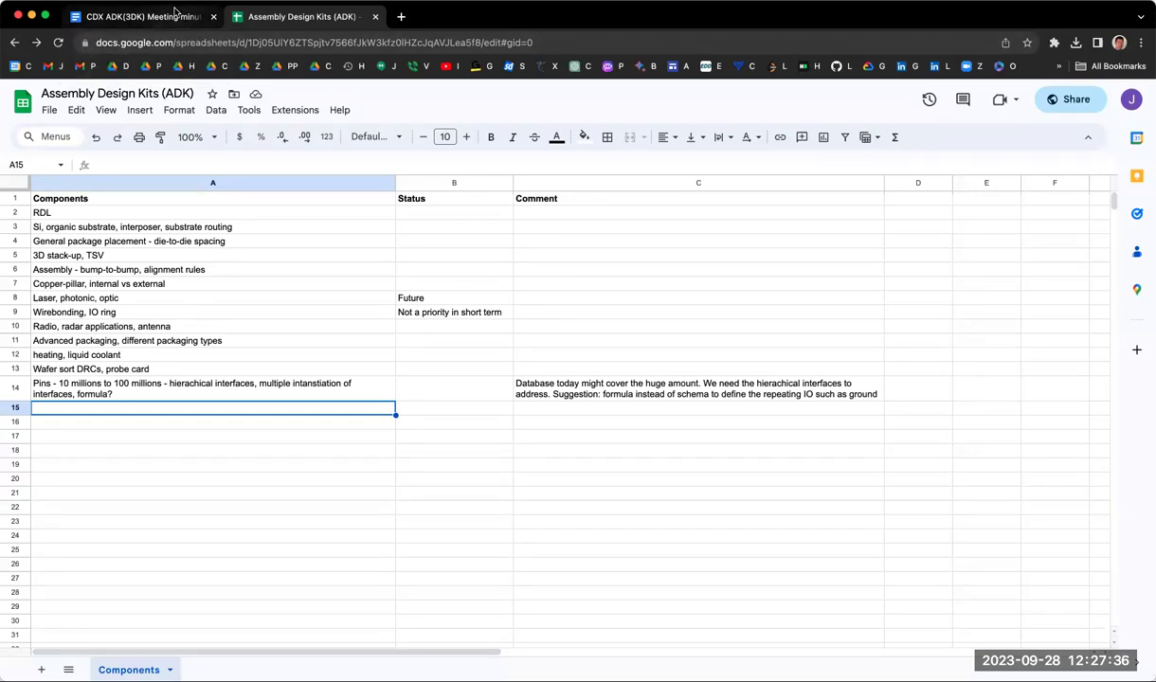
{"action": "left_click", "coordinate": [142, 17]}
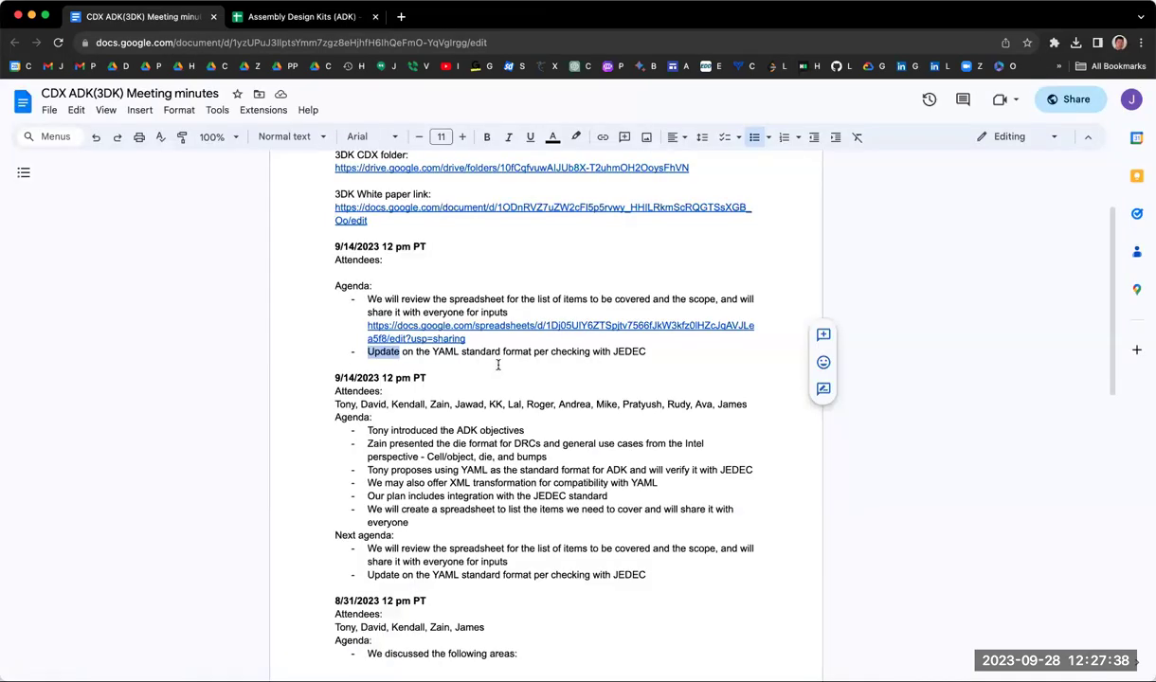
Step: Add a plain unbulleted 'Next Agenda:' line below the JEDEC item
{"action": "key", "text": "Return"}
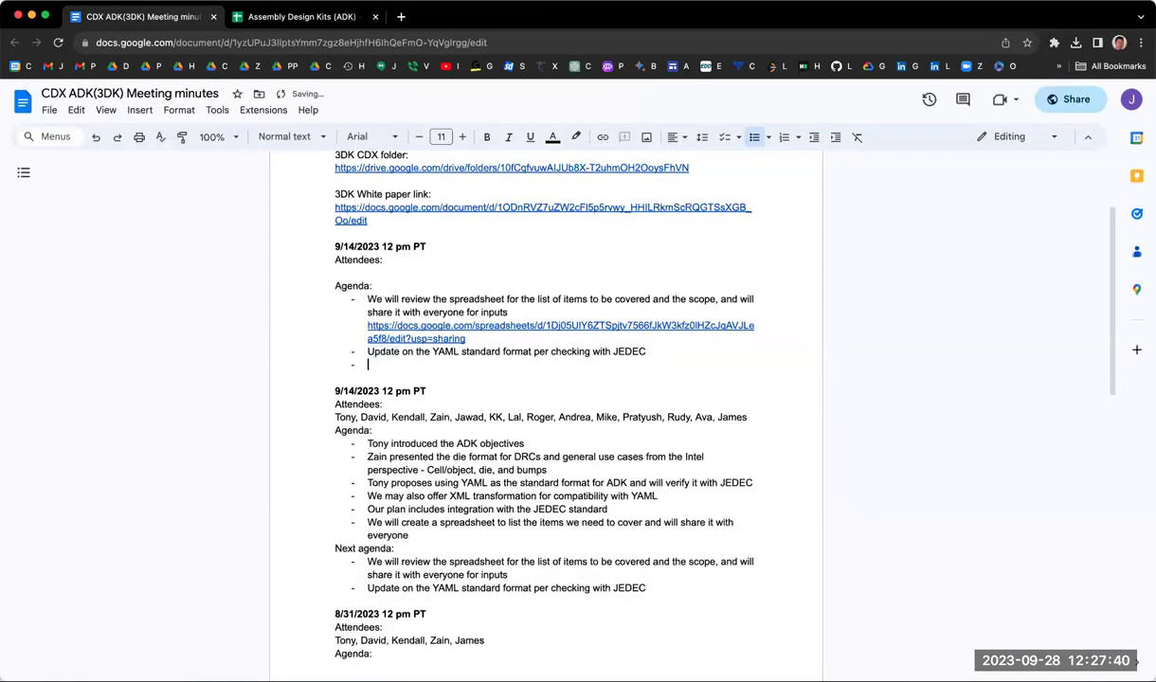
{"action": "key", "text": "BackSpace"}
{"action": "key", "text": "BackSpace"}
{"action": "type", "text": "Ne"}
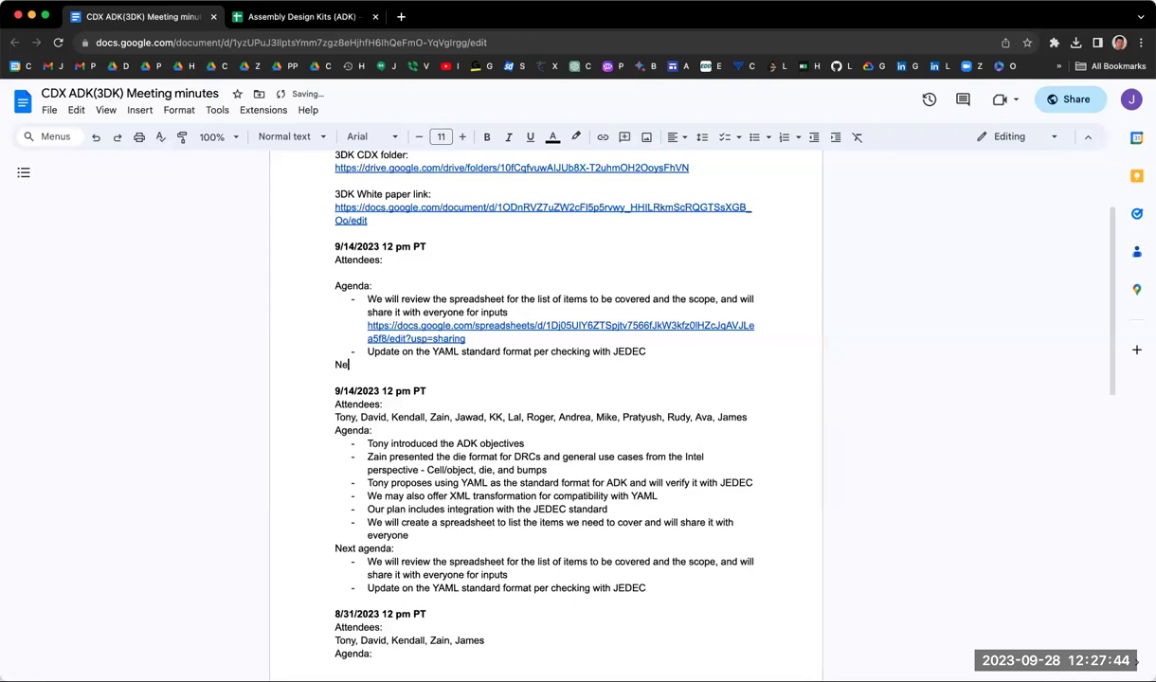
{"action": "type", "text": "xt Agenda:"}
{"action": "key", "text": "Return"}
Step: Add an indented dash item '10/26 -' noting a colleague will update the spec from Intel perspective
{"action": "key", "text": "Tab"}
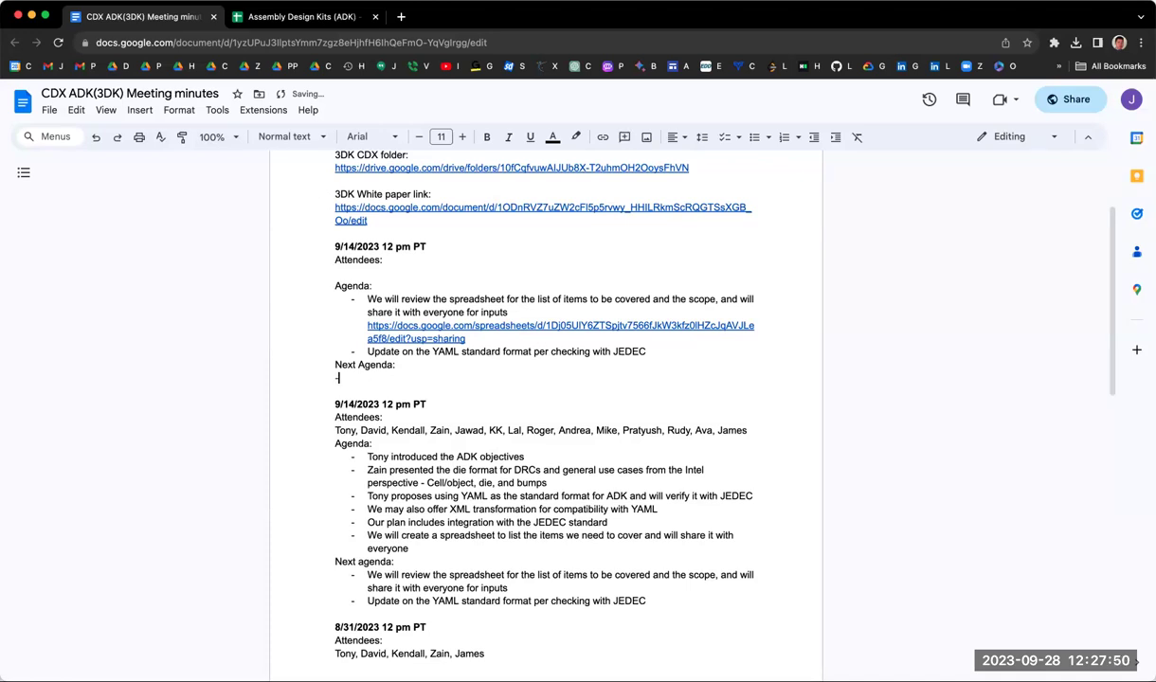
{"action": "type", "text": "-"}
{"action": "key", "text": "Tab"}
{"action": "key", "text": "shift+Tab"}
{"action": "type", "text": "10/24 "}
{"action": "type", "text": "-"}
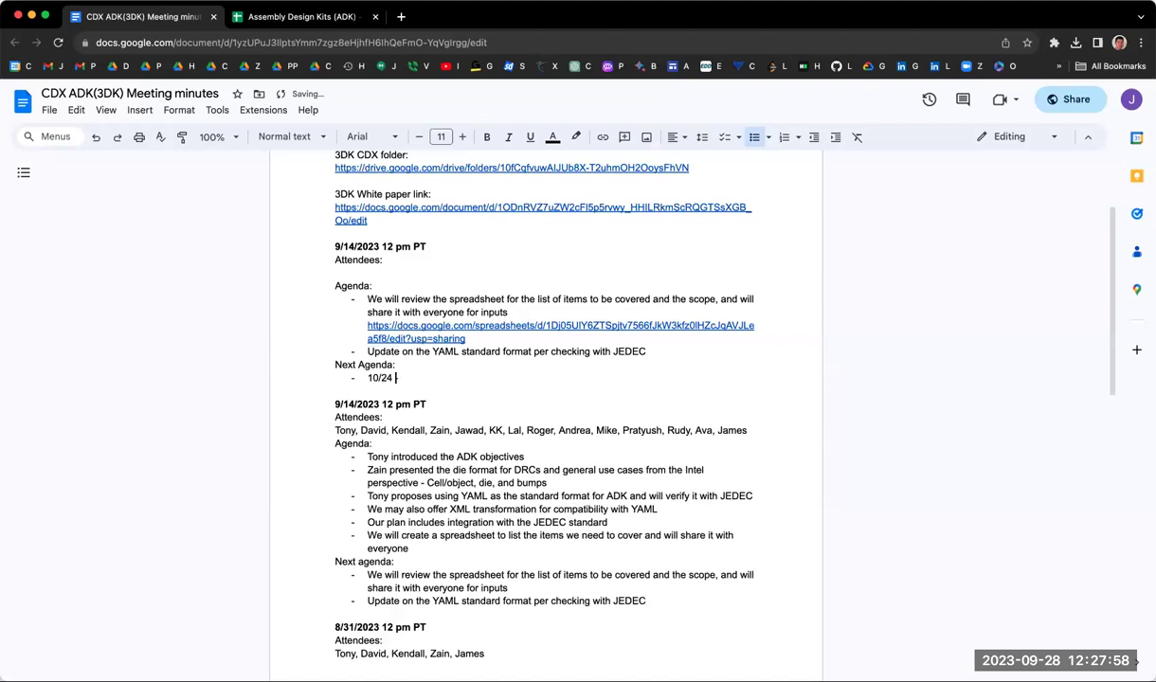
{"action": "key", "text": "Left"}
{"action": "key", "text": "Left"}
{"action": "key", "text": "BackSpace"}
{"action": "key", "text": "BackSpace"}
{"action": "type", "text": "6"}
{"action": "key", "text": "End"}
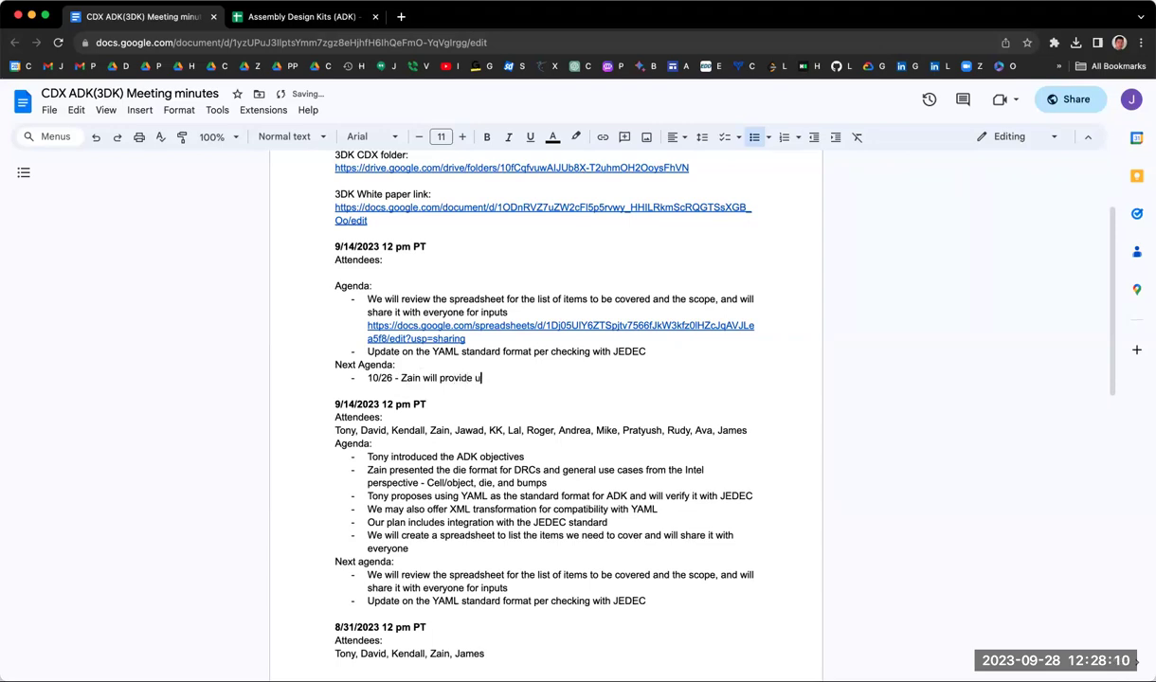
{"action": "type", "text": "pdate on the spec from "}
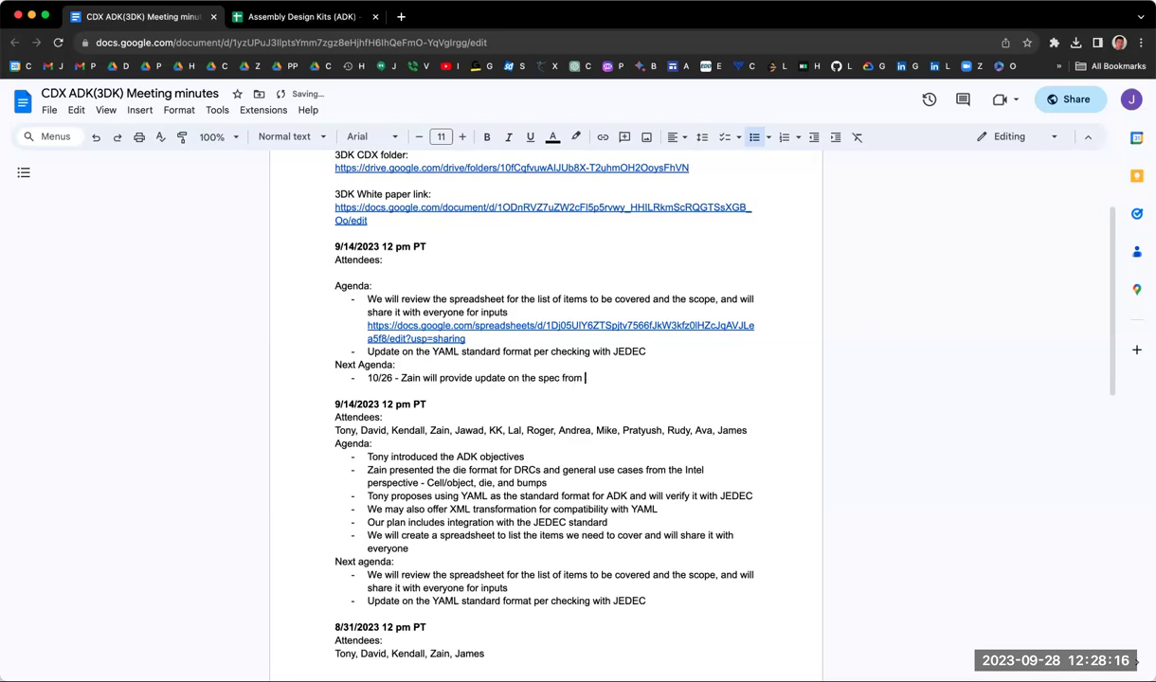
{"action": "type", "text": "Intel perspective"}
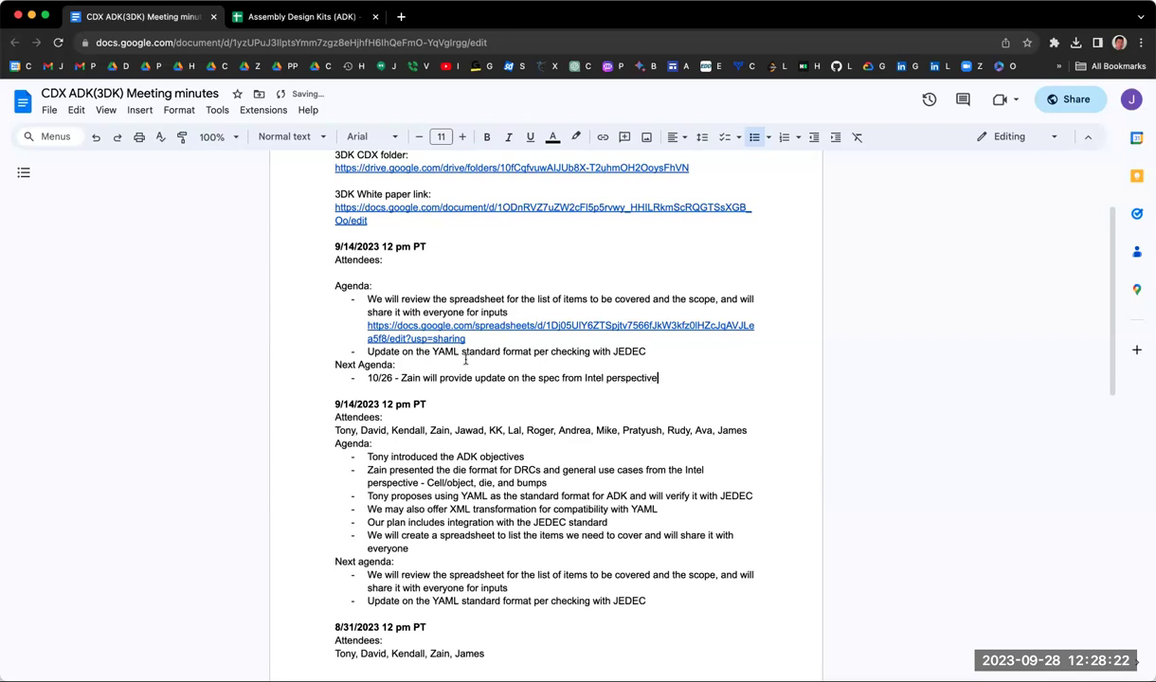
Step: Change the newest meeting's heading date to 9/28/2023
{"action": "left_click", "coordinate": [348, 246]}
{"action": "key", "text": "Delete"}
{"action": "key", "text": "Delete"}
{"action": "key", "text": "BackSpace"}
{"action": "type", "text": "28/"}
{"action": "left_click", "coordinate": [335, 272]}
{"action": "key", "text": "Down"}
{"action": "key", "text": "Down"}
{"action": "key", "text": "Down"}
{"action": "key", "text": "Down"}
{"action": "key", "text": "Down"}
{"action": "key", "text": "Down"}
{"action": "left_click", "coordinate": [289, 237]}
Step: Make 'spec' plural in the 10/26 item and return to the ADK spreadsheet
{"action": "left_click", "coordinate": [557, 377]}
{"action": "key", "text": "Right"}
{"action": "type", "text": "s"}
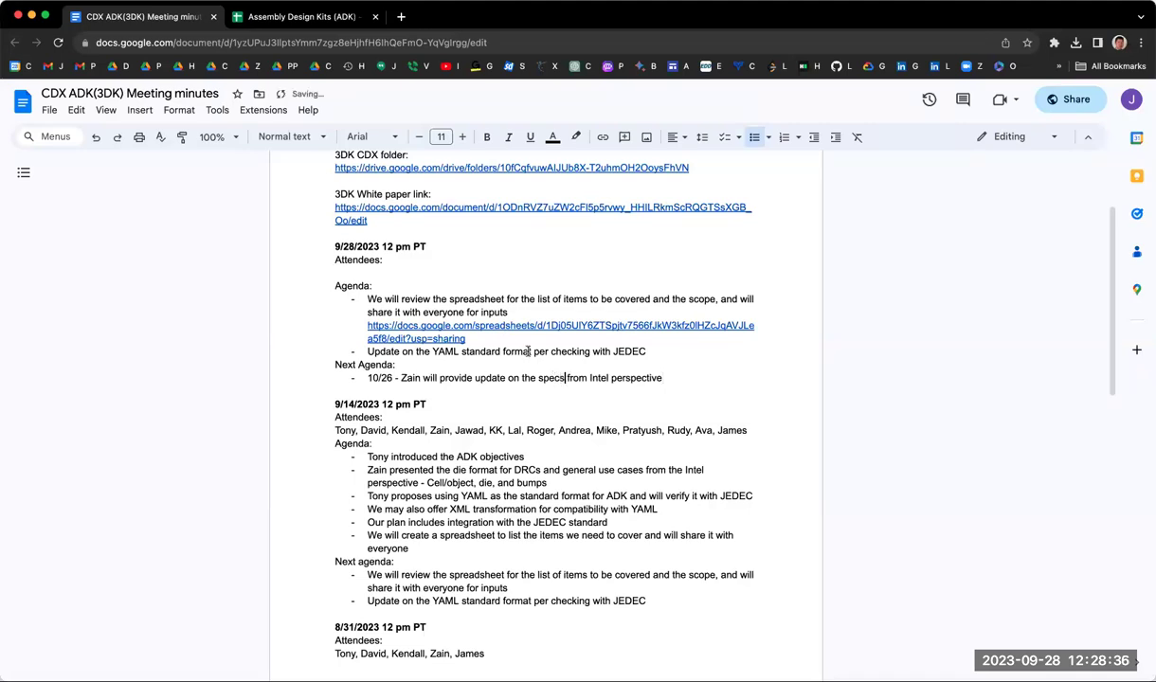
{"action": "left_click", "coordinate": [306, 17]}
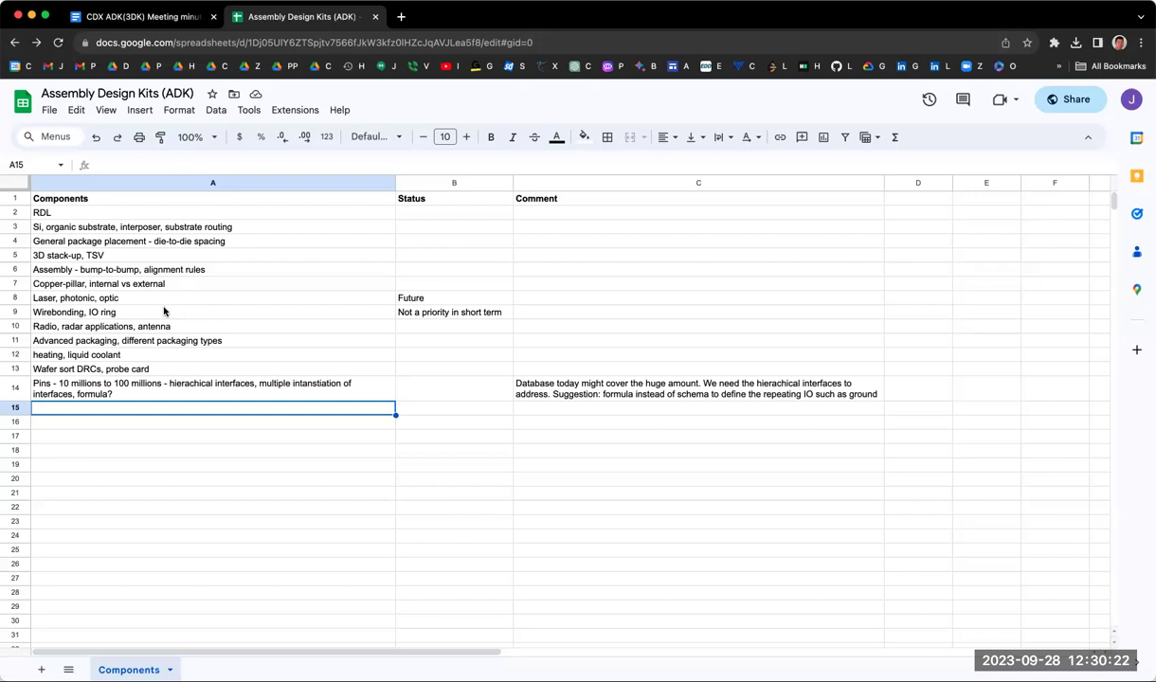
{"action": "left_click", "coordinate": [134, 299]}
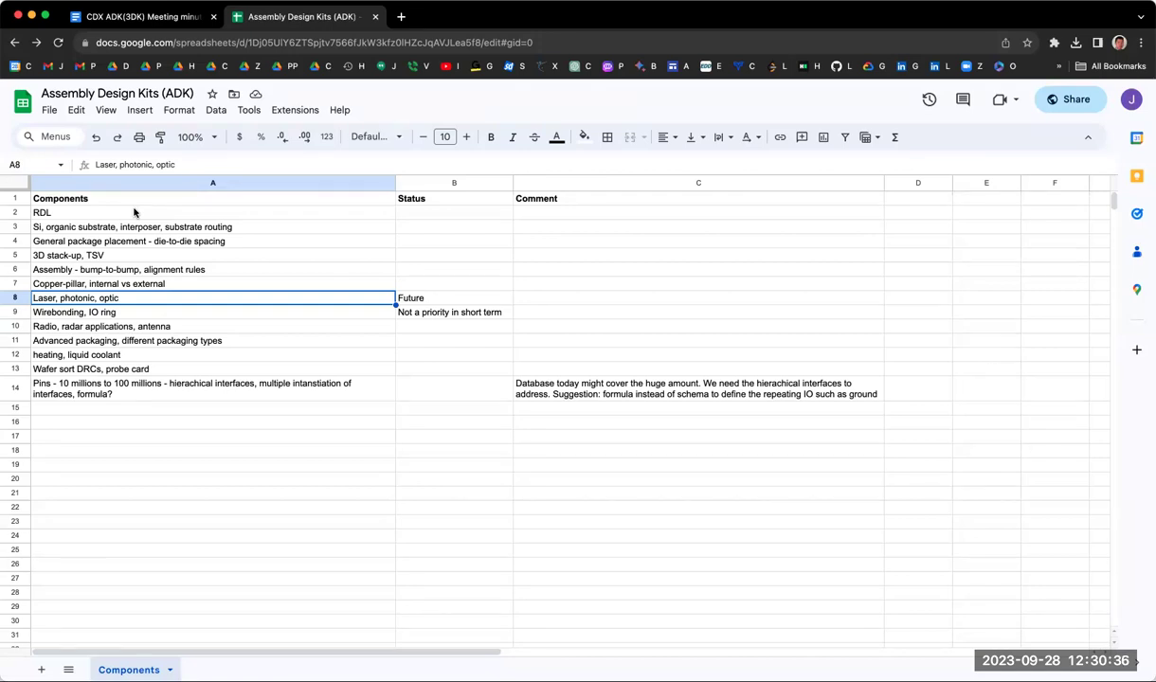
{"action": "left_click", "coordinate": [134, 213]}
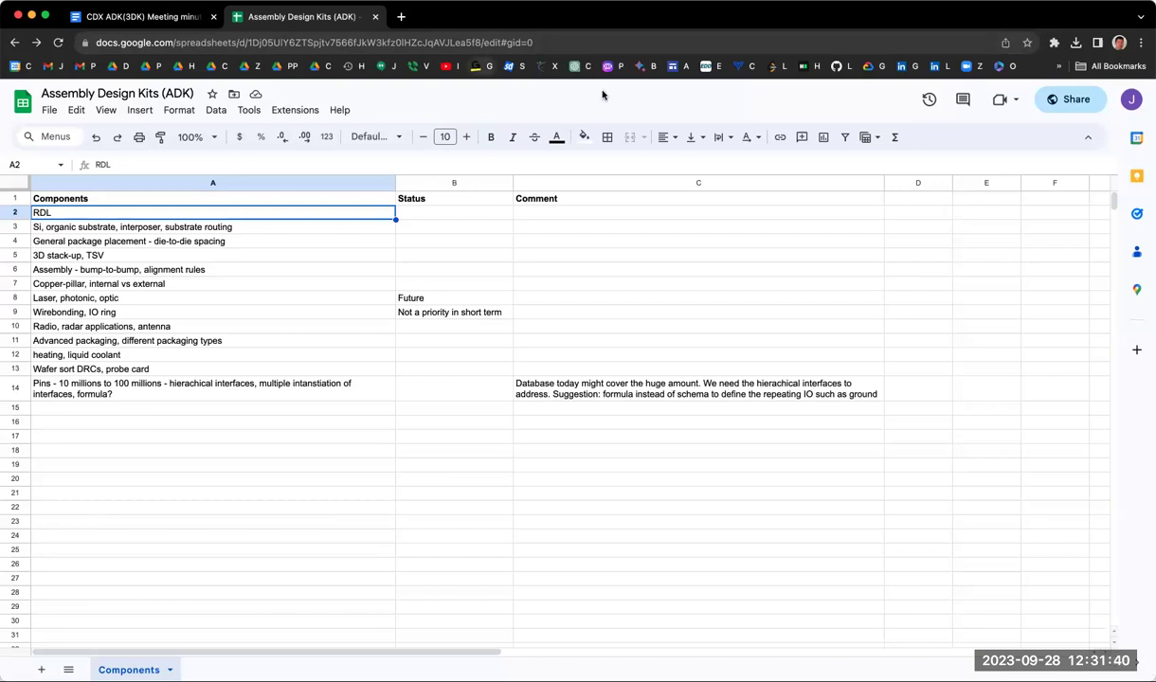
{"action": "left_click", "coordinate": [376, 231]}
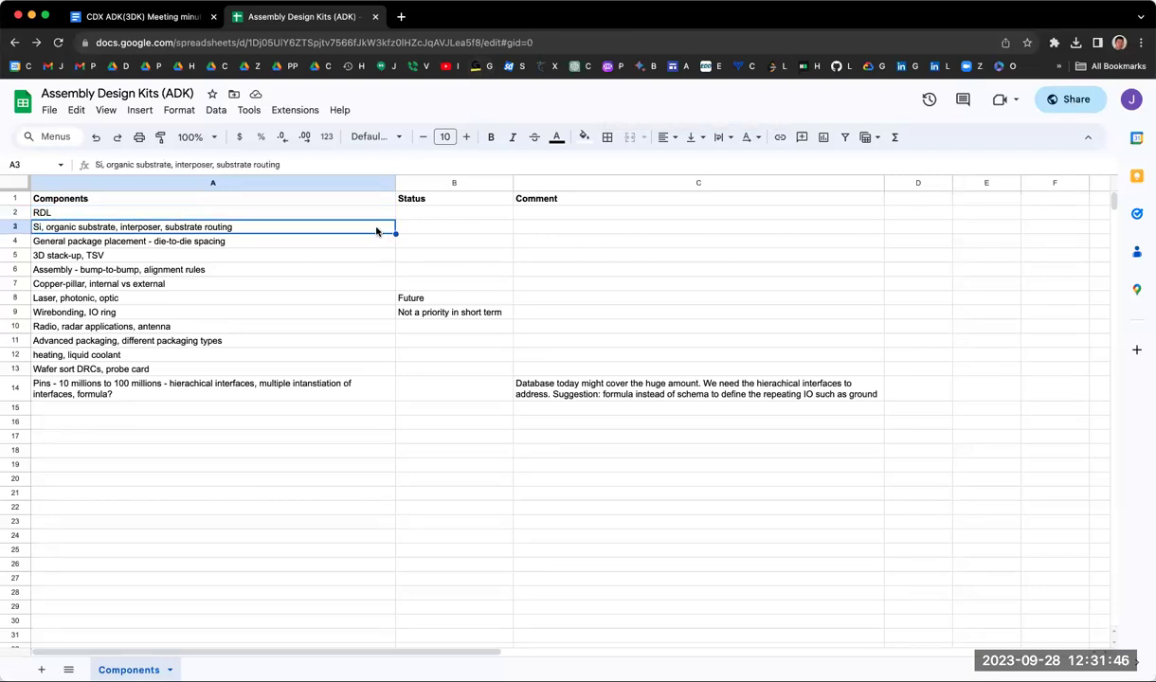
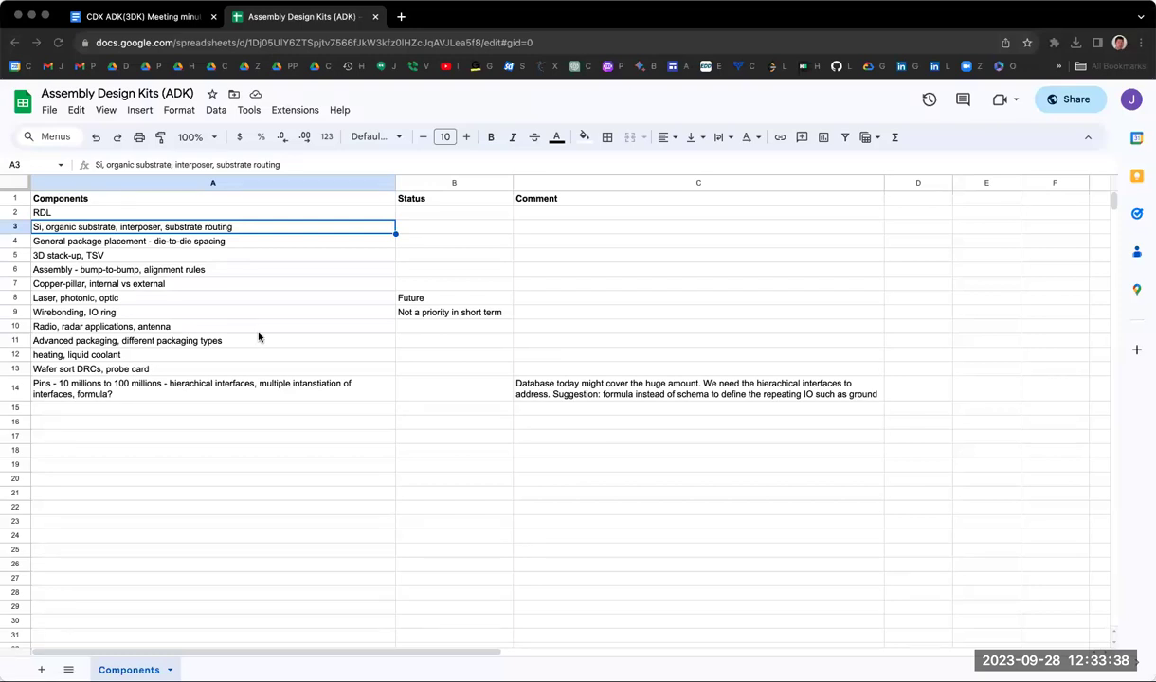
Step: Start a note in the empty cell A17 with the text 'Note:'
{"action": "left_click", "coordinate": [183, 431]}
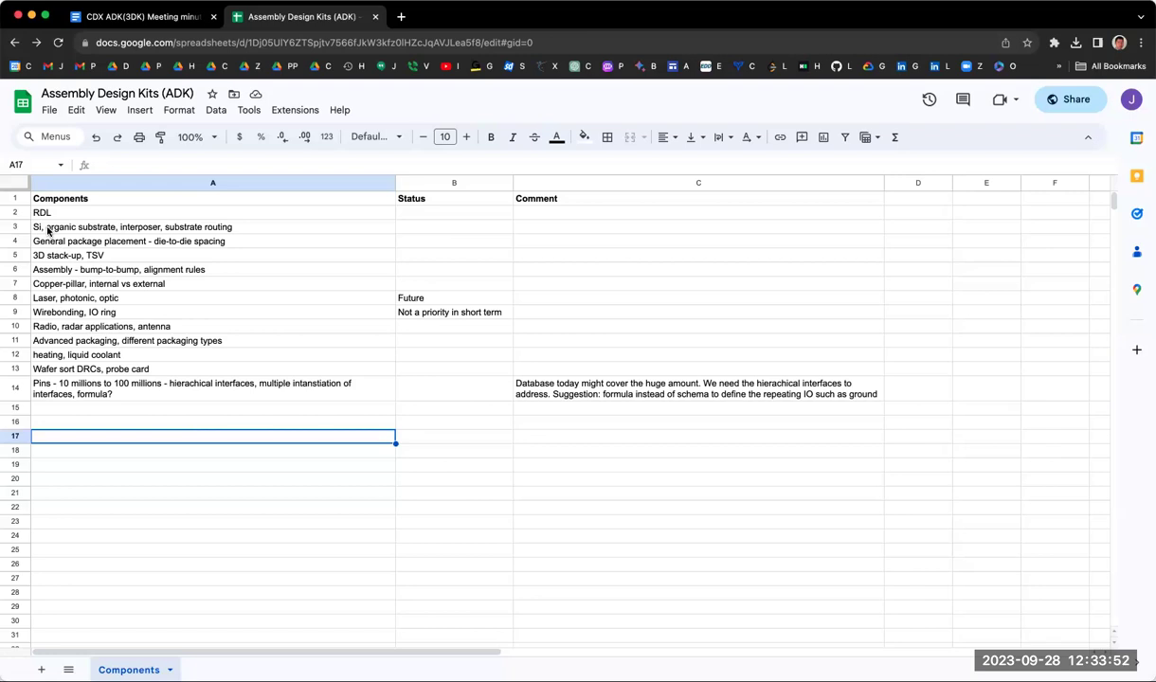
{"action": "type", "text": "Note:"}
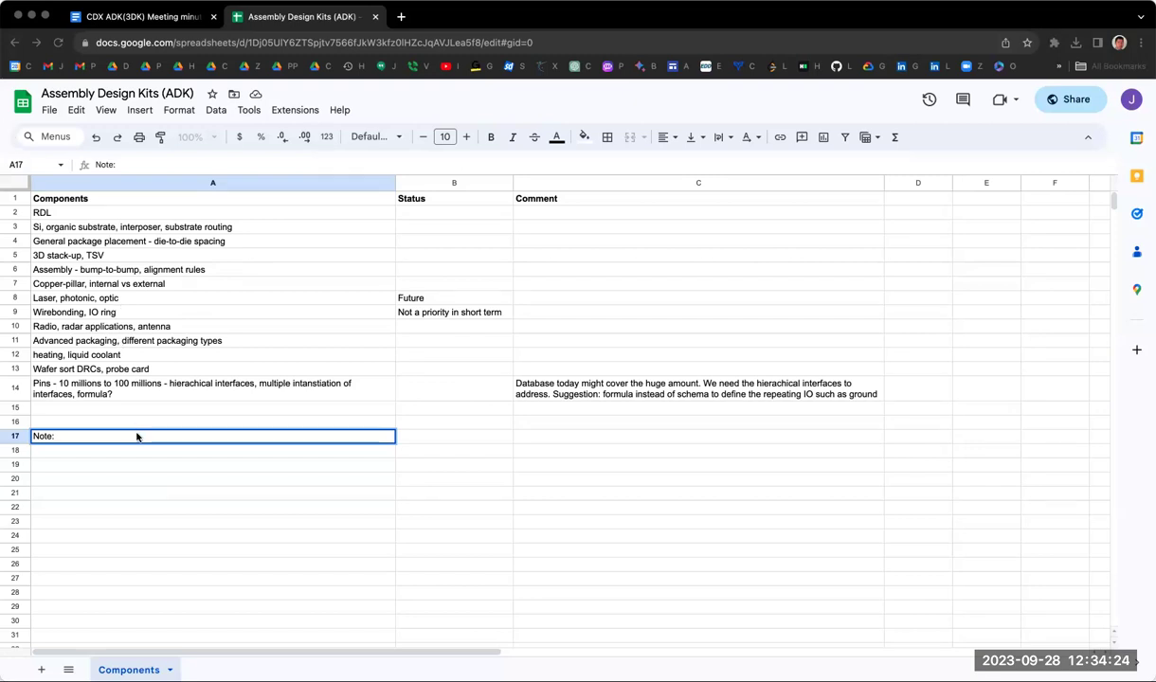
Step: Paste the prepared note about die, outline, interface, HBM/ASIC placement and foundry/OSAT examples
{"action": "type", "text": "include die, outline, die.die, interface from the die to the substract, information on placing, placement for HBM, ASIC, need example from foundries, osats"}
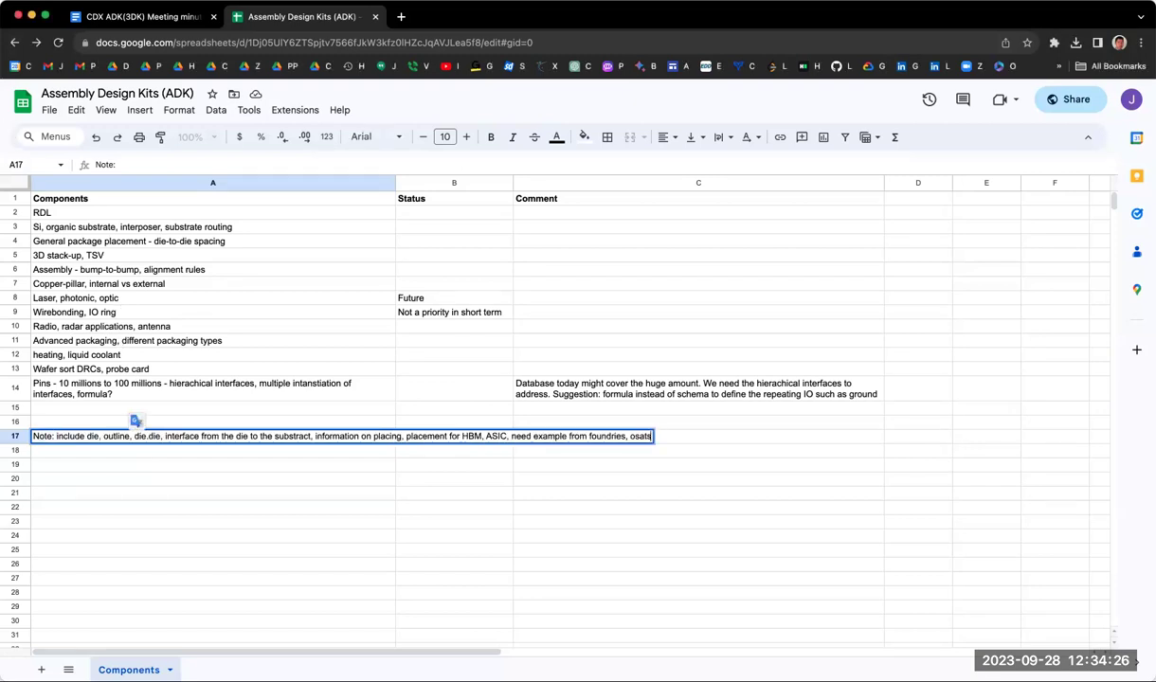
Step: Commit the A17 note so it wraps onto two lines, then reopen it for editing
{"action": "left_click", "coordinate": [146, 467]}
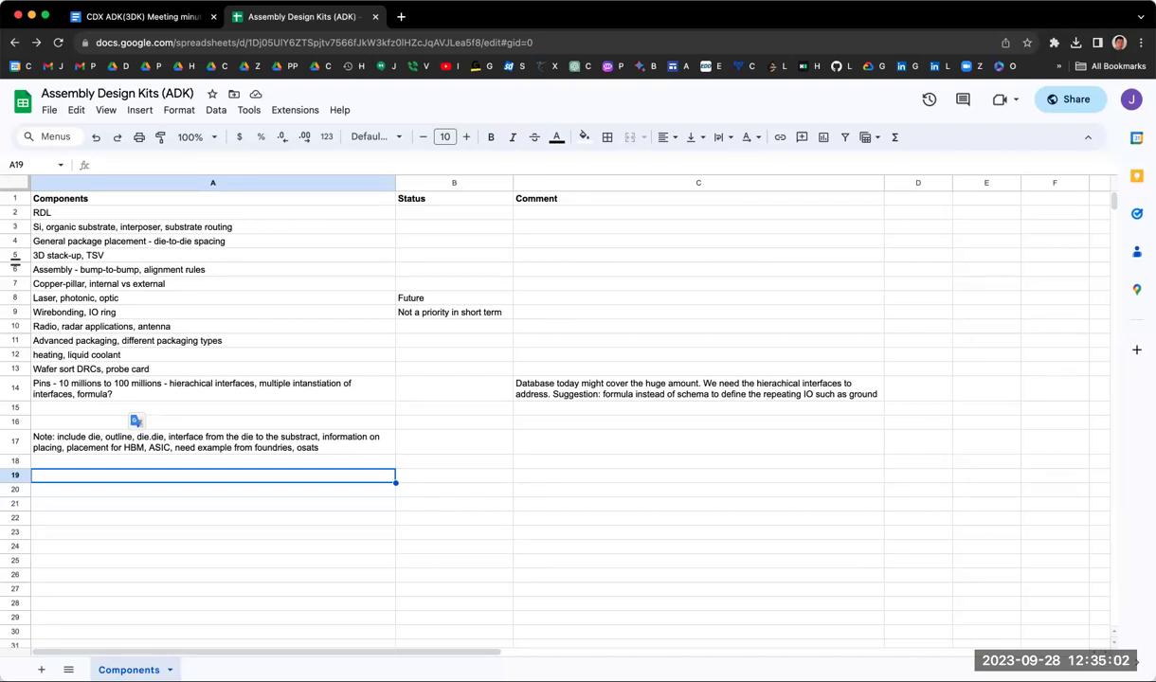
{"action": "double_click", "coordinate": [244, 443]}
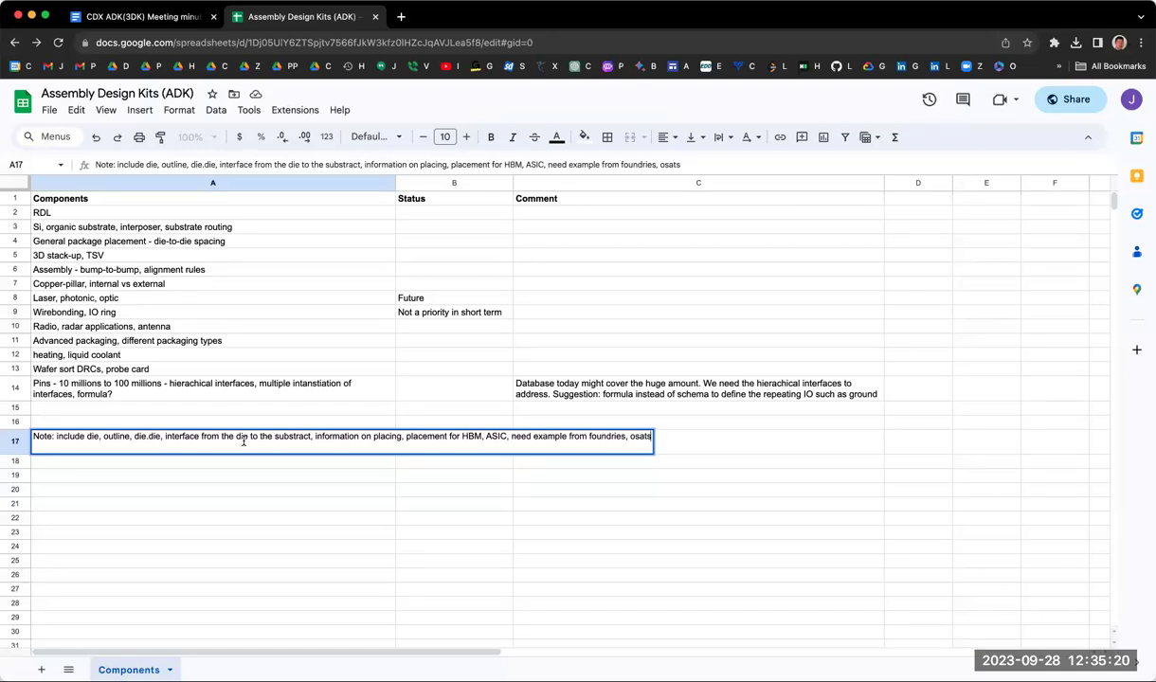
Step: End the note with a period, rename the heading 'Notes:', and credit the note line to a speaker
{"action": "type", "text": "."}
{"action": "left_click", "coordinate": [54, 435]}
{"action": "type", "text": "s"}
{"action": "key", "text": "alt+Return"}
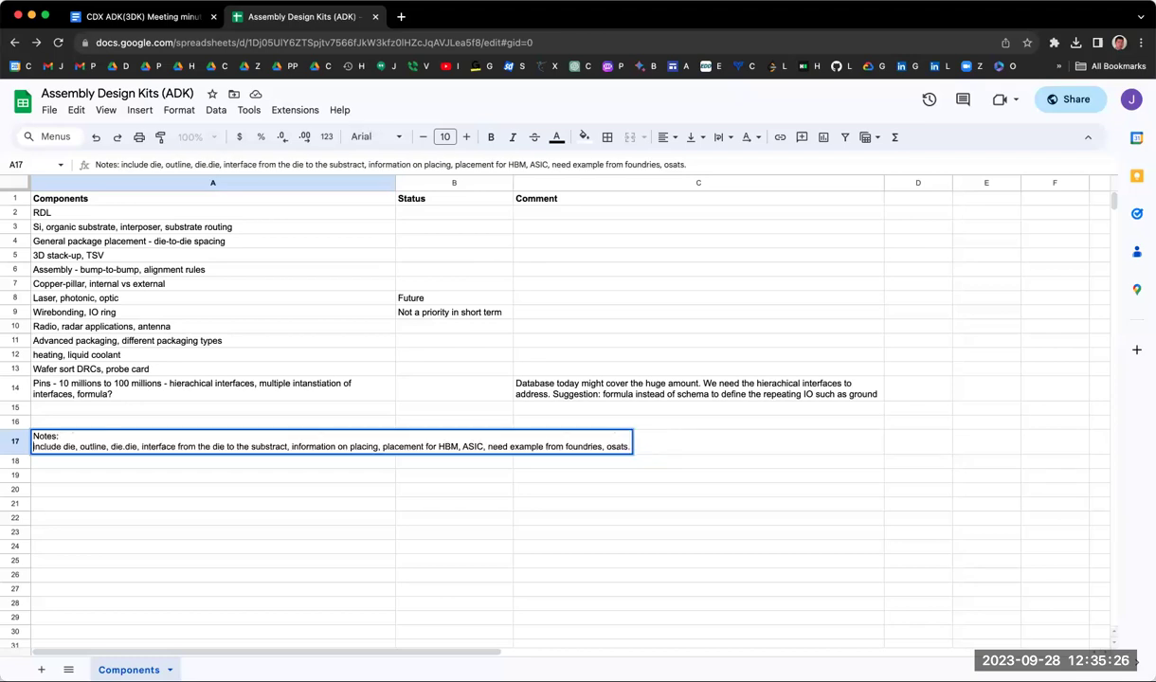
{"action": "type", "text": "-"}
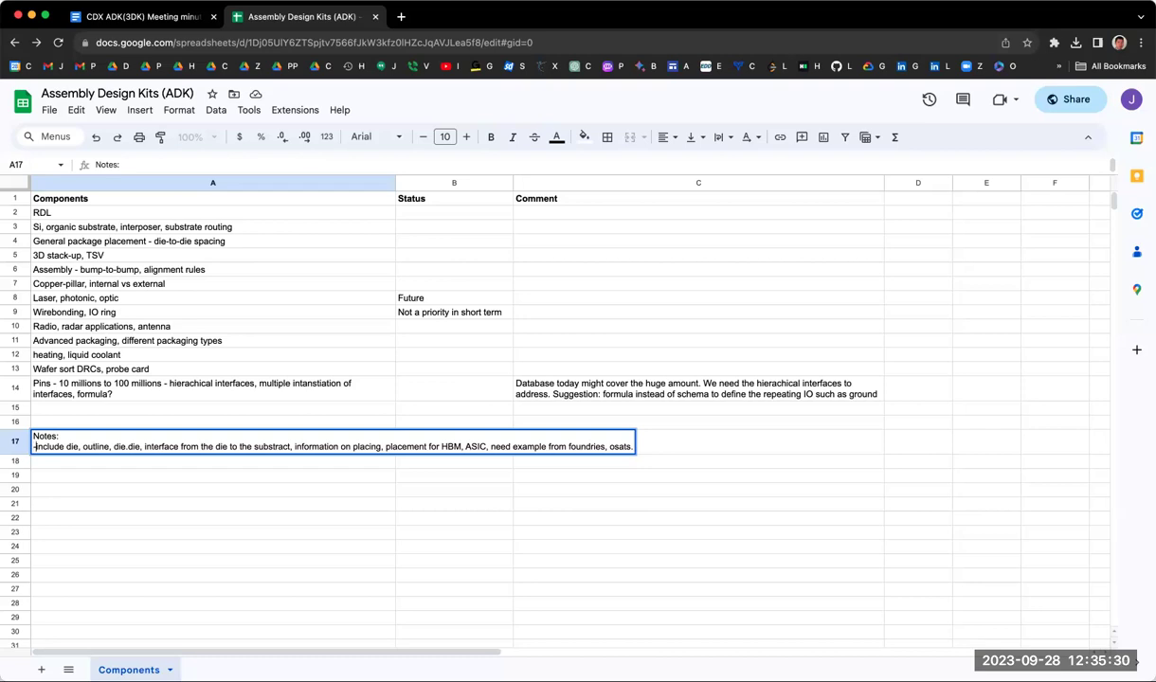
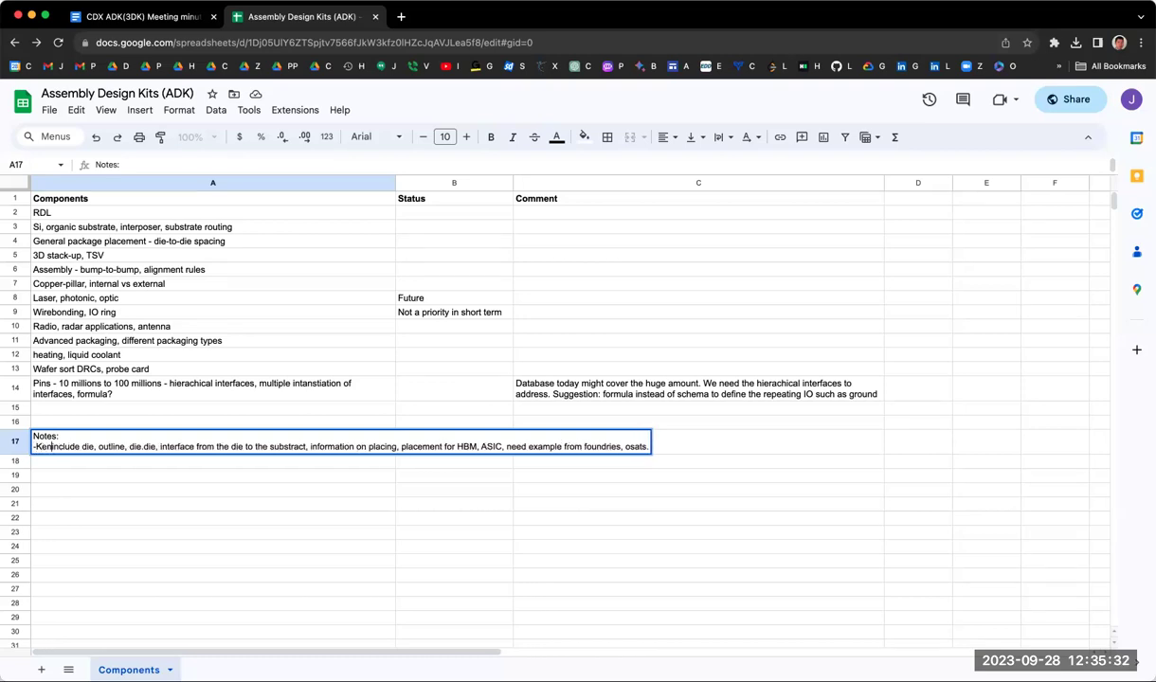
{"action": "type", "text": ":"}
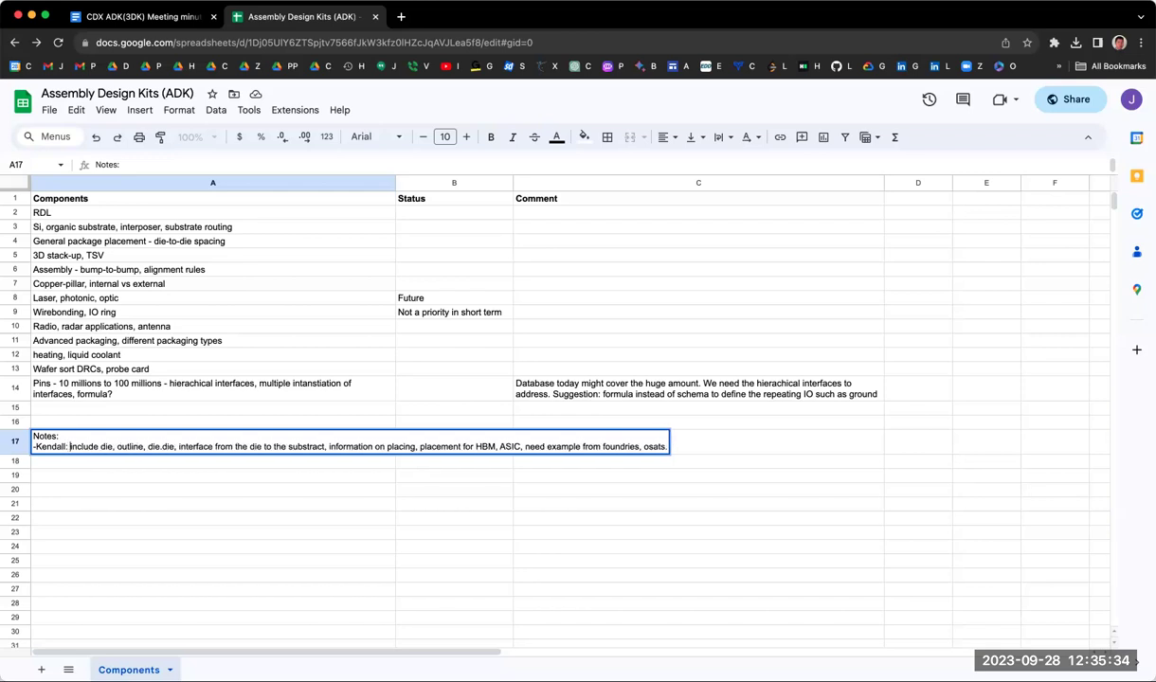
{"action": "key", "text": "Return"}
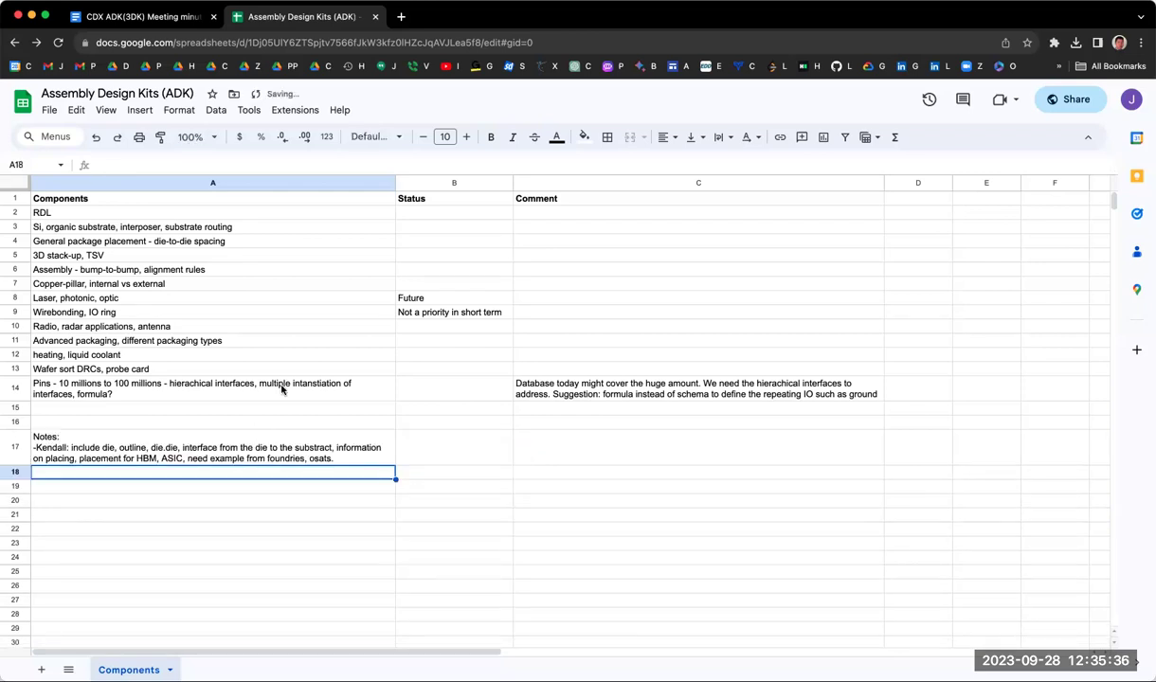
Step: Review the A11 and A12 heating, liquid coolant entries without changing them, then reselect A17
{"action": "left_click", "coordinate": [173, 341]}
{"action": "left_click", "coordinate": [175, 355]}
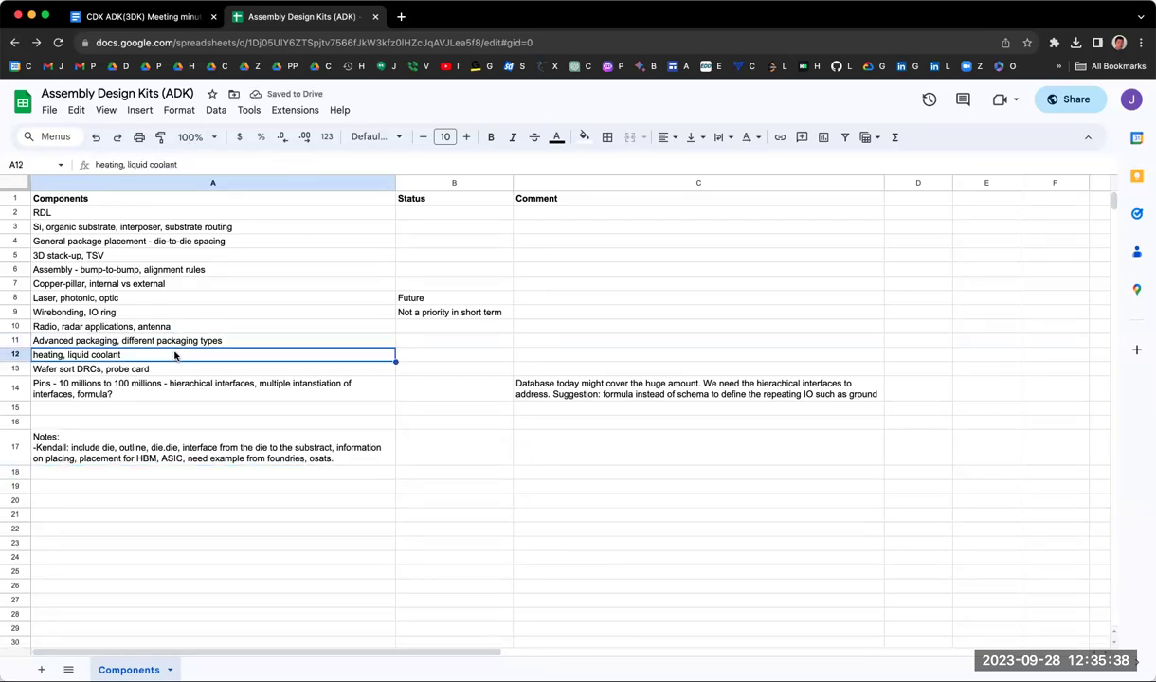
{"action": "double_click", "coordinate": [174, 354]}
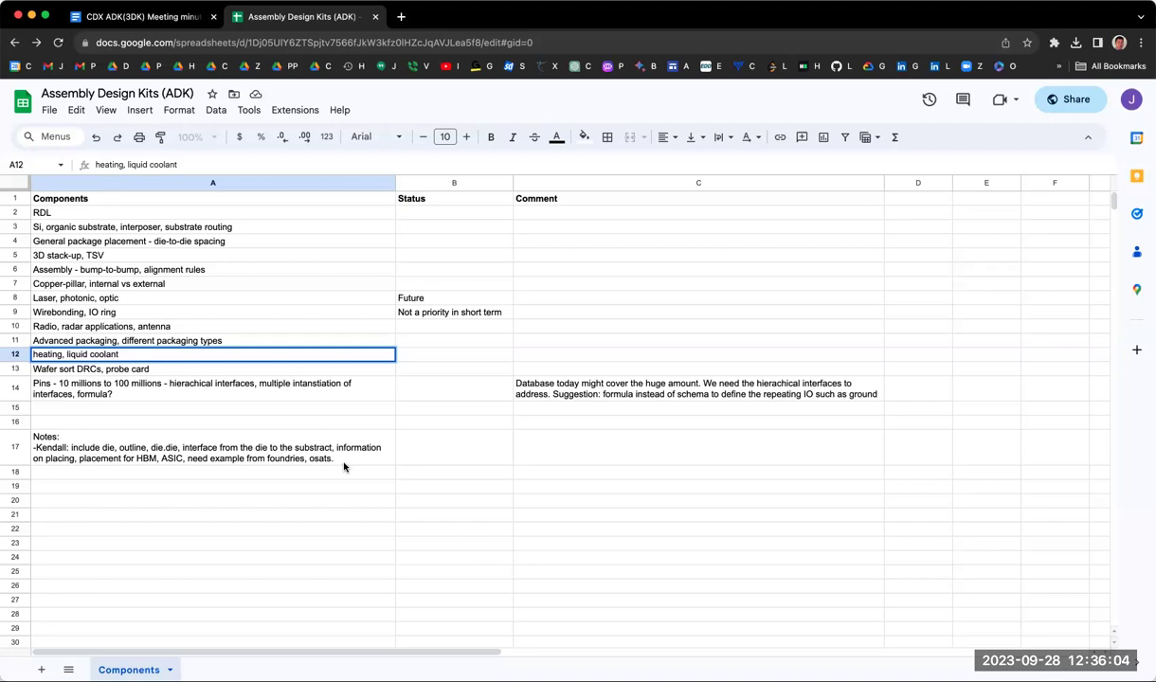
{"action": "left_click", "coordinate": [351, 453]}
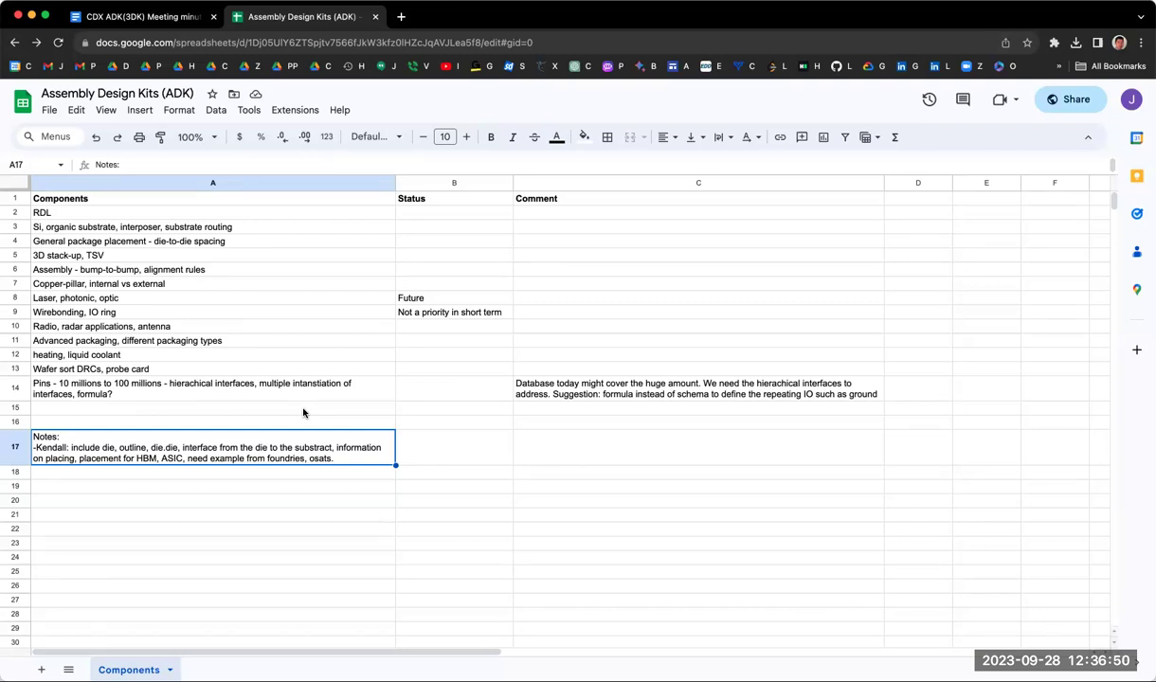
Step: Add a speaker-attributed line 'only cover on die' to the A17 notes and begin another line
{"action": "double_click", "coordinate": [350, 462]}
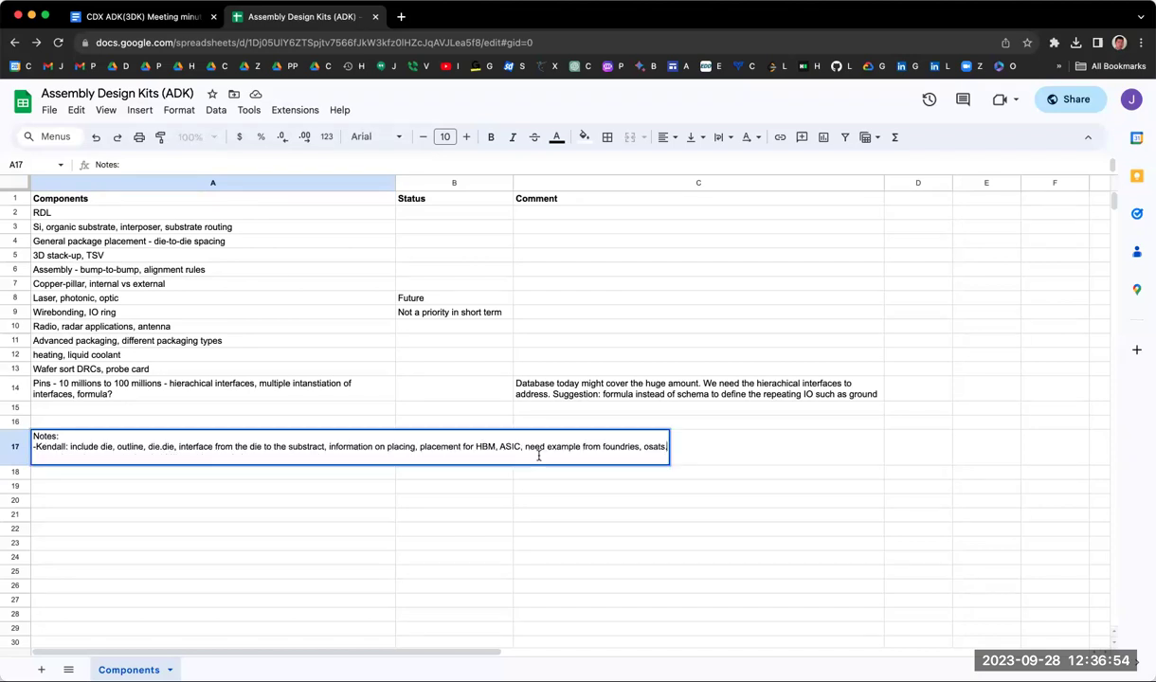
{"action": "key", "text": "alt+Return"}
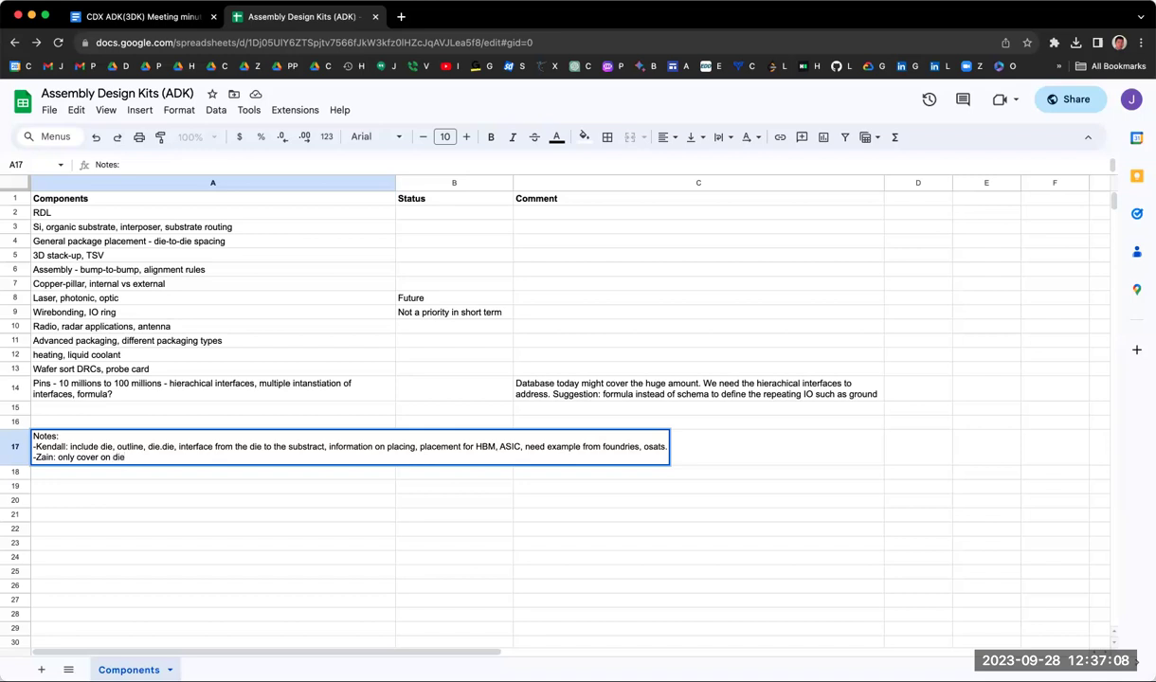
{"action": "key", "text": "alt+Return"}
Step: Begin a new dash line and change 'only' to 'mainly' in the die note
{"action": "type", "text": "-"}
{"action": "double_click", "coordinate": [69, 458]}
{"action": "type", "text": "maik"}
{"action": "key", "text": "BackSpace"}
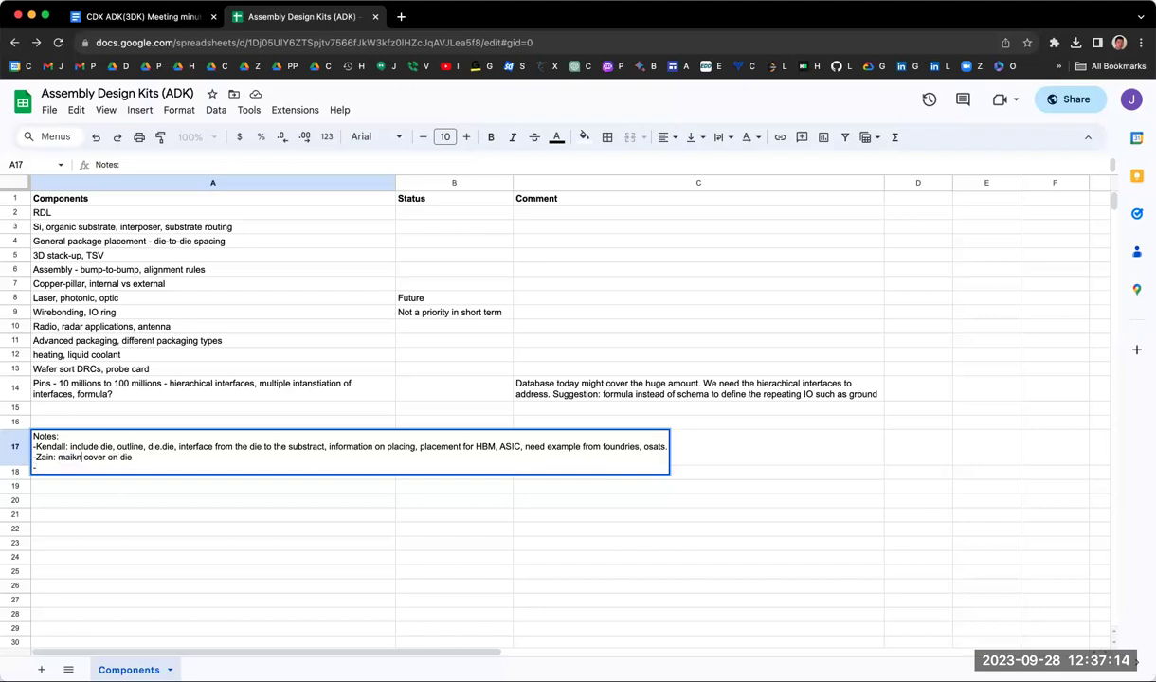
{"action": "type", "text": "nb"}
{"action": "key", "text": "BackSpace"}
{"action": "type", "text": "ly"}
Step: Add the speaker-attributed line 'power, thermal, mechanical?' and commit the A17 notes
{"action": "type", "text": "power"}
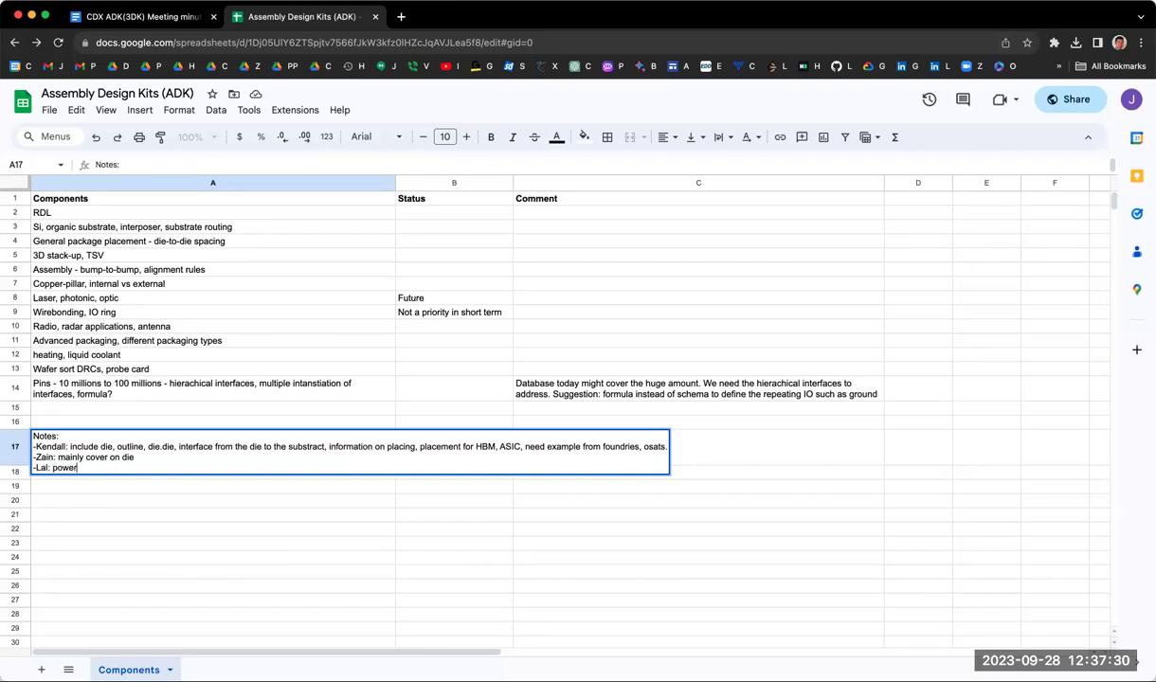
{"action": "type", "text": ", thermal"}
{"action": "type", "text": ", mechani"}
{"action": "type", "text": "a"}
{"action": "type", "text": "al"}
{"action": "type", "text": "?"}
{"action": "key", "text": "Return"}
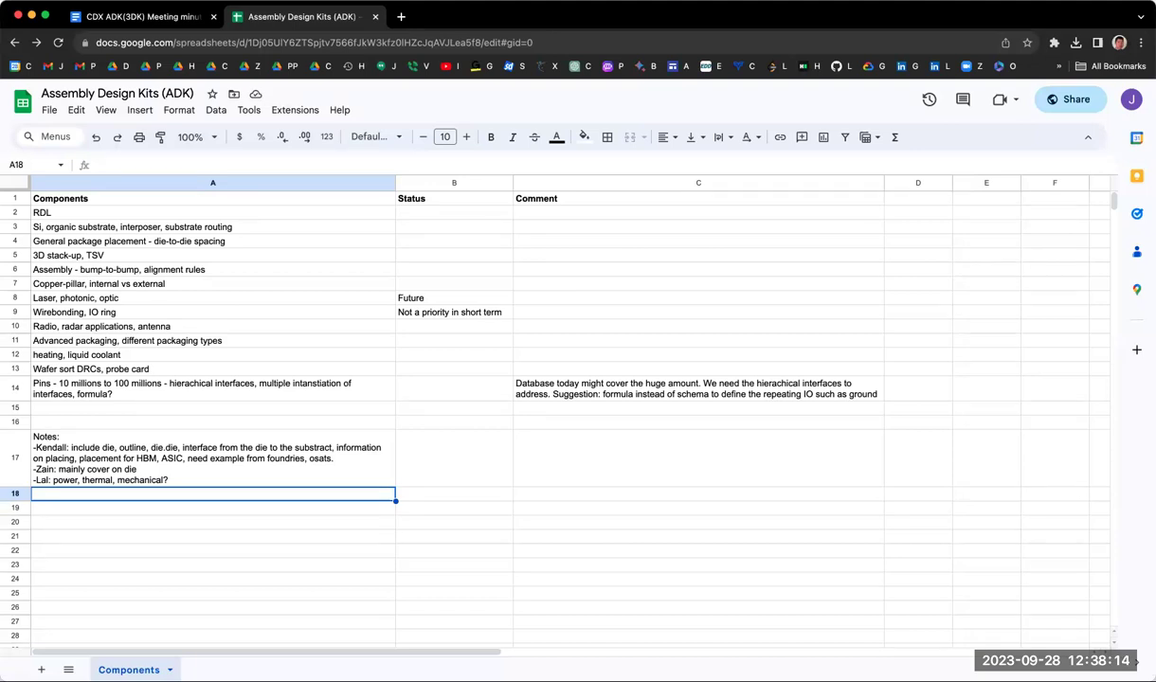
{"action": "double_click", "coordinate": [164, 467]}
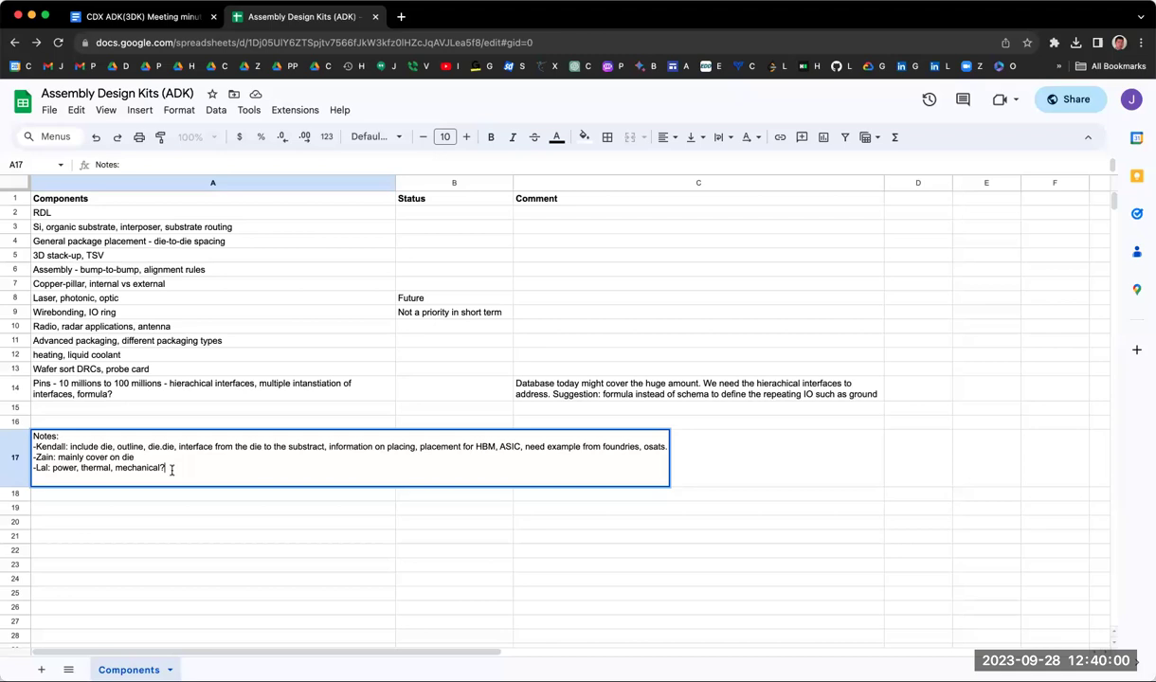
Step: Start a new line below 'mechanical?' in the A17 notes
{"action": "key", "text": "alt+Return"}
Step: Add the line 'yaml is easier to read, open to xml', credited to a speaker
{"action": "type", "text": "-yaml is easier to read"}
{"action": "left_click", "coordinate": [39, 477]}
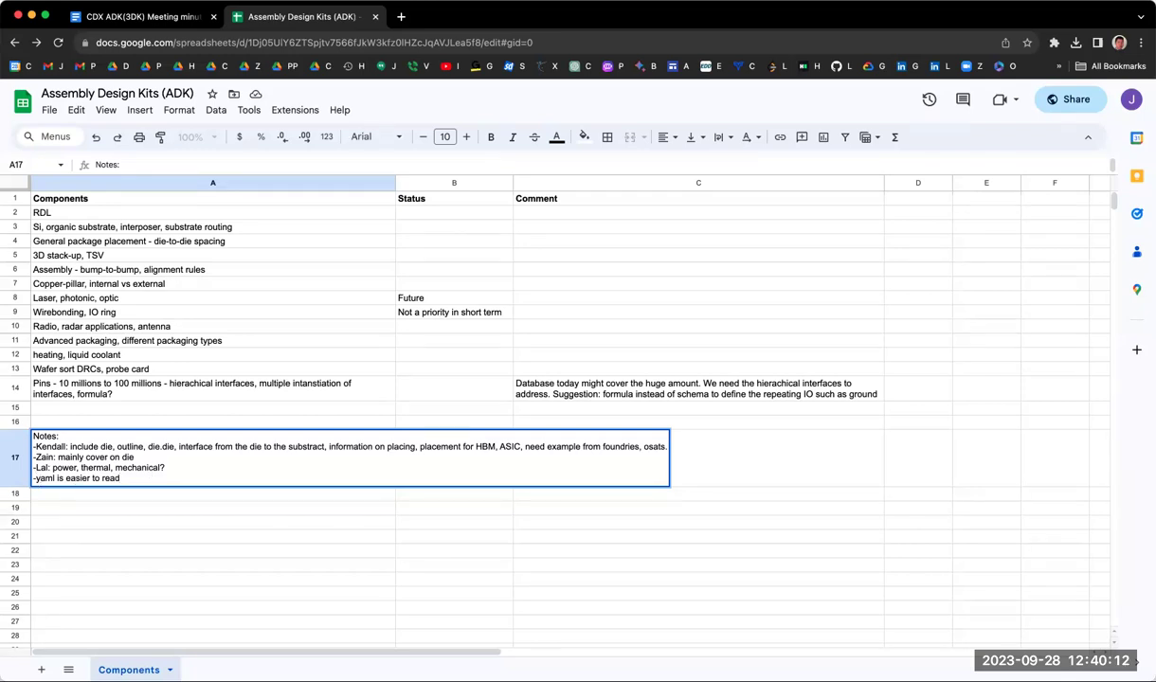
{"action": "key", "text": "End"}
{"action": "type", "text": "."}
{"action": "key", "text": "BackSpace"}
{"action": "type", "text": ", ope"}
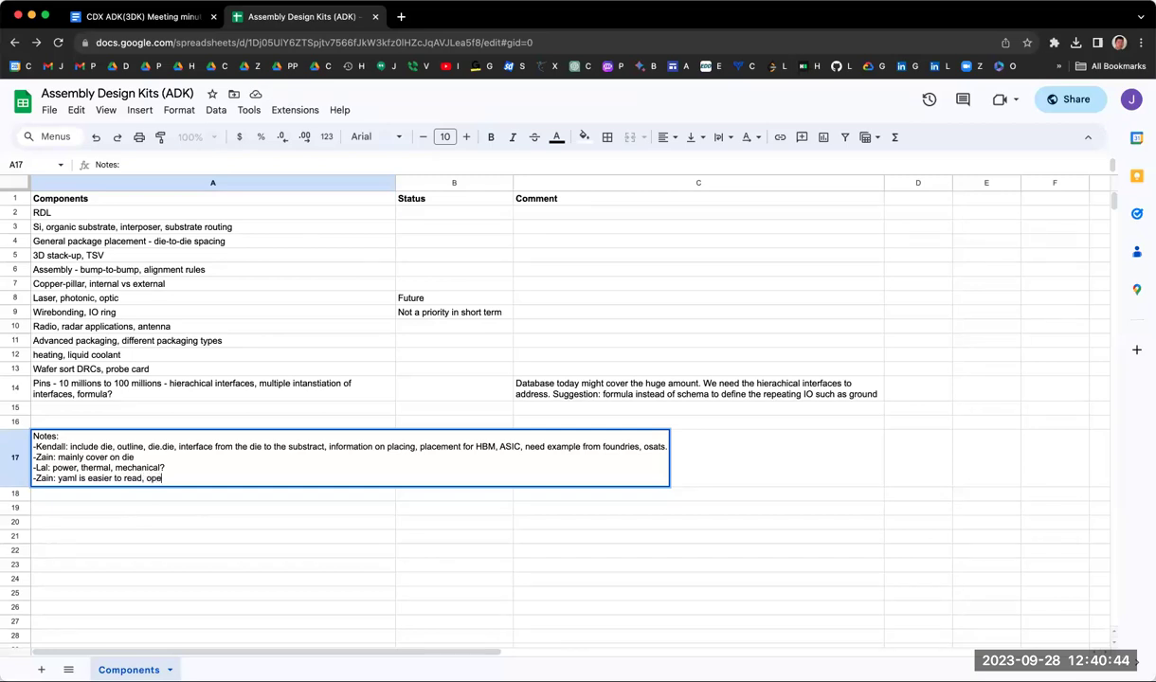
{"action": "type", "text": "n to xml"}
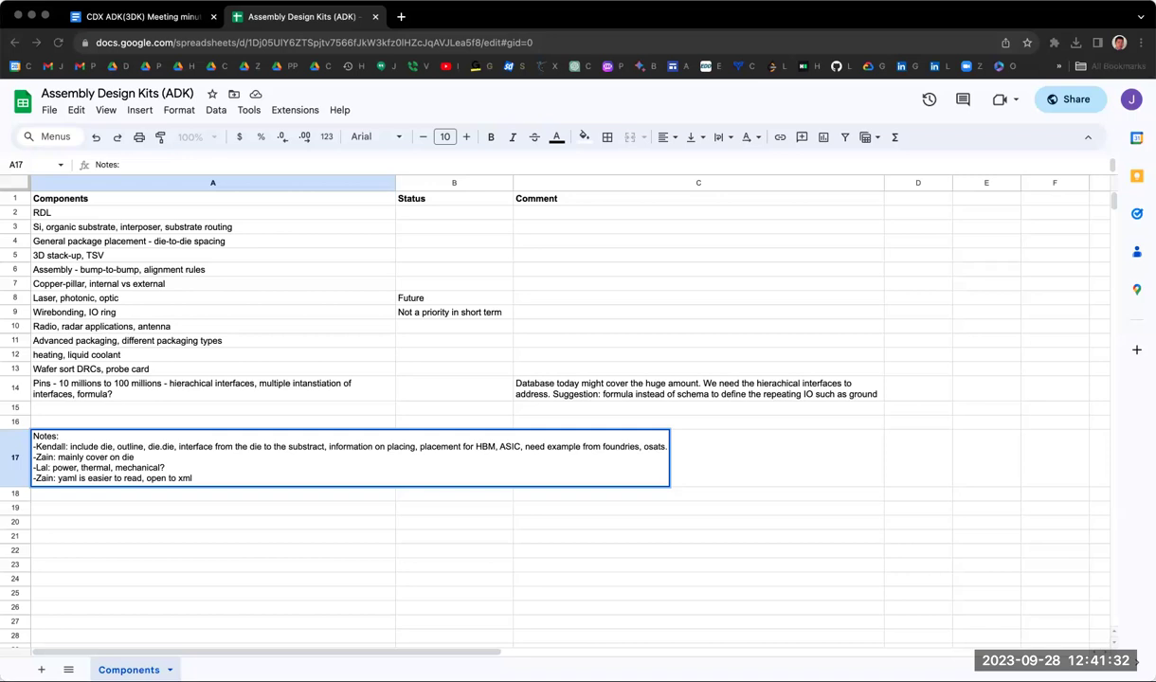
Step: Click back into the spreadsheet to finish editing the completed A17 note
{"action": "left_click", "coordinate": [316, 487]}
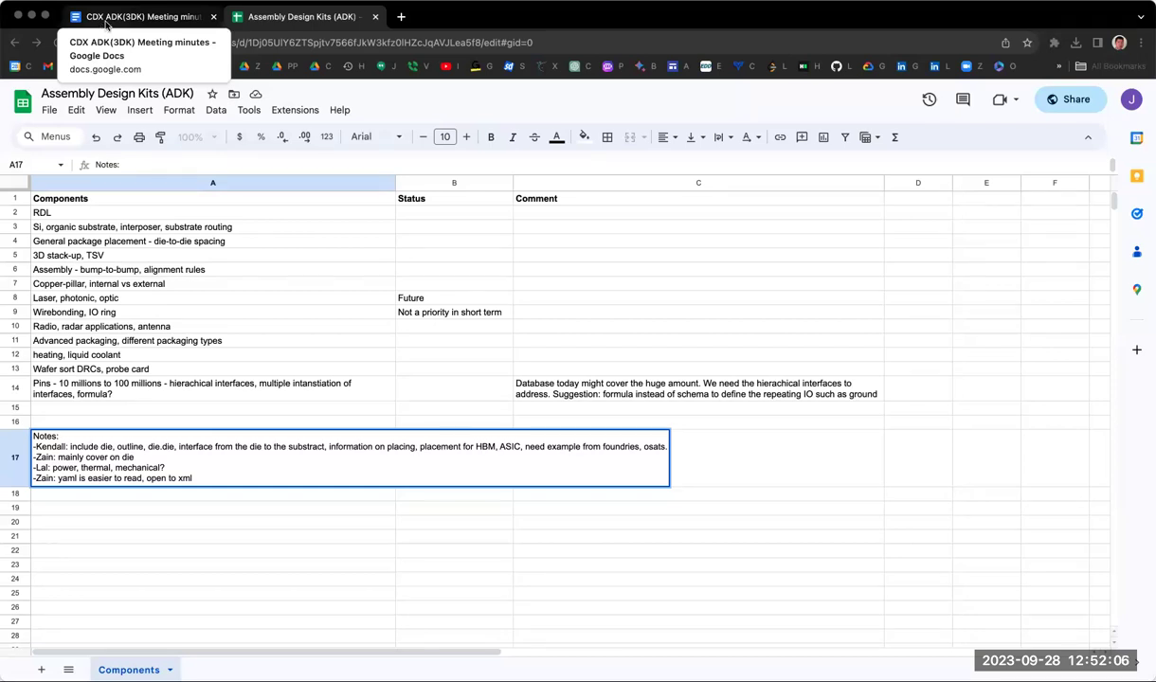
Step: Switch to the CDX ADK(3DK) Meeting minutes document in Google Docs
{"action": "left_click", "coordinate": [105, 24]}
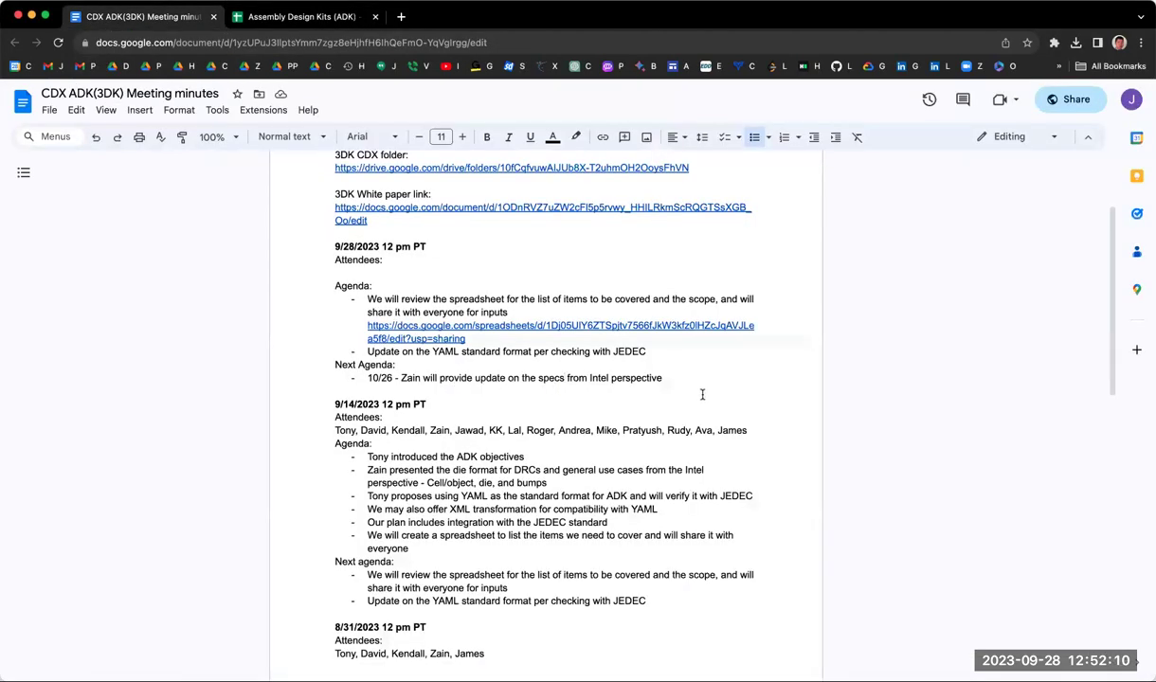
Step: Add Next Agenda bullet 'Check with any other vendors has a standard for the spec to share' after 10/26, then return to the spreadsheet
{"action": "left_click", "coordinate": [688, 380]}
{"action": "key", "text": "Return"}
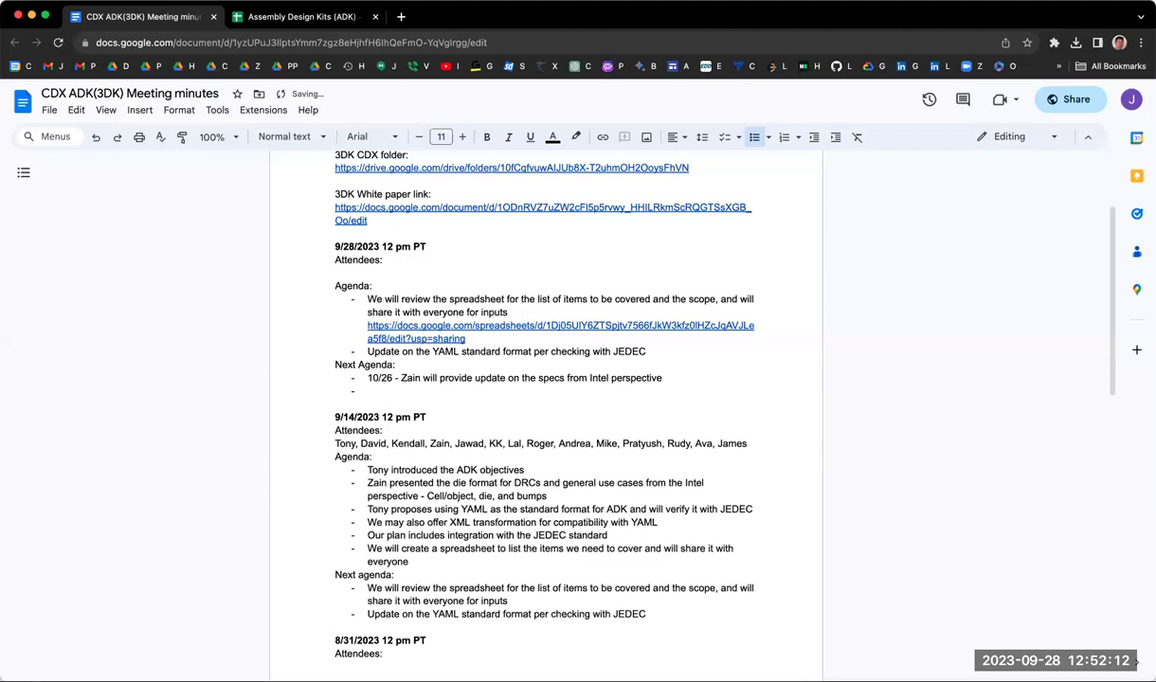
{"action": "type", "text": "Check with any other vendors h"}
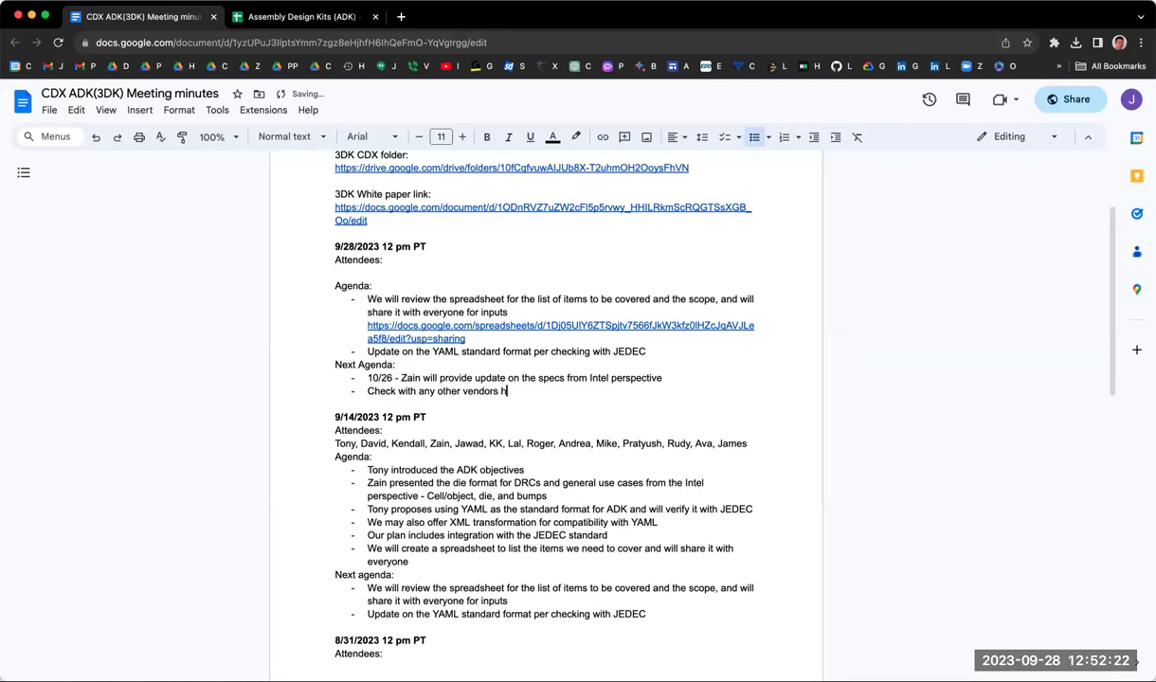
{"action": "type", "text": "as a standard for the pex"}
{"action": "key", "text": "BackSpace"}
{"action": "key", "text": "BackSpace"}
{"action": "key", "text": "BackSpace"}
{"action": "type", "text": "spe"}
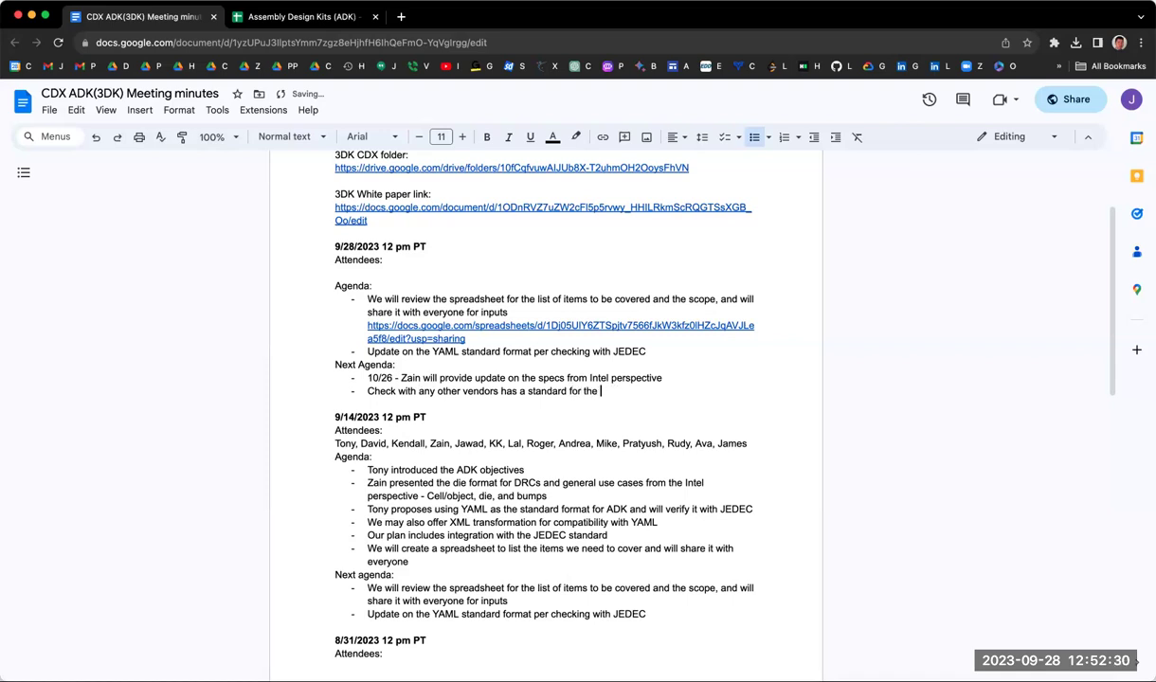
{"action": "type", "text": "c to shsare"}
{"action": "key", "text": "BackSpace"}
{"action": "key", "text": "BackSpace"}
{"action": "key", "text": "BackSpace"}
{"action": "key", "text": "BackSpace"}
{"action": "type", "text": "are"}
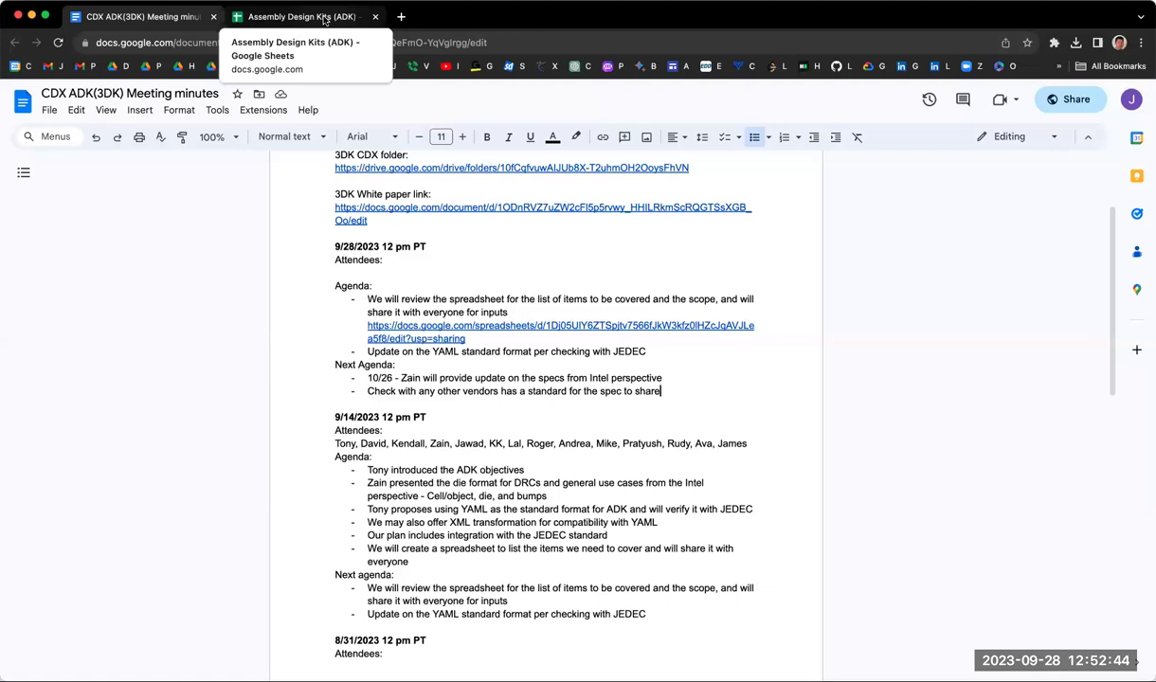
{"action": "left_click", "coordinate": [325, 20]}
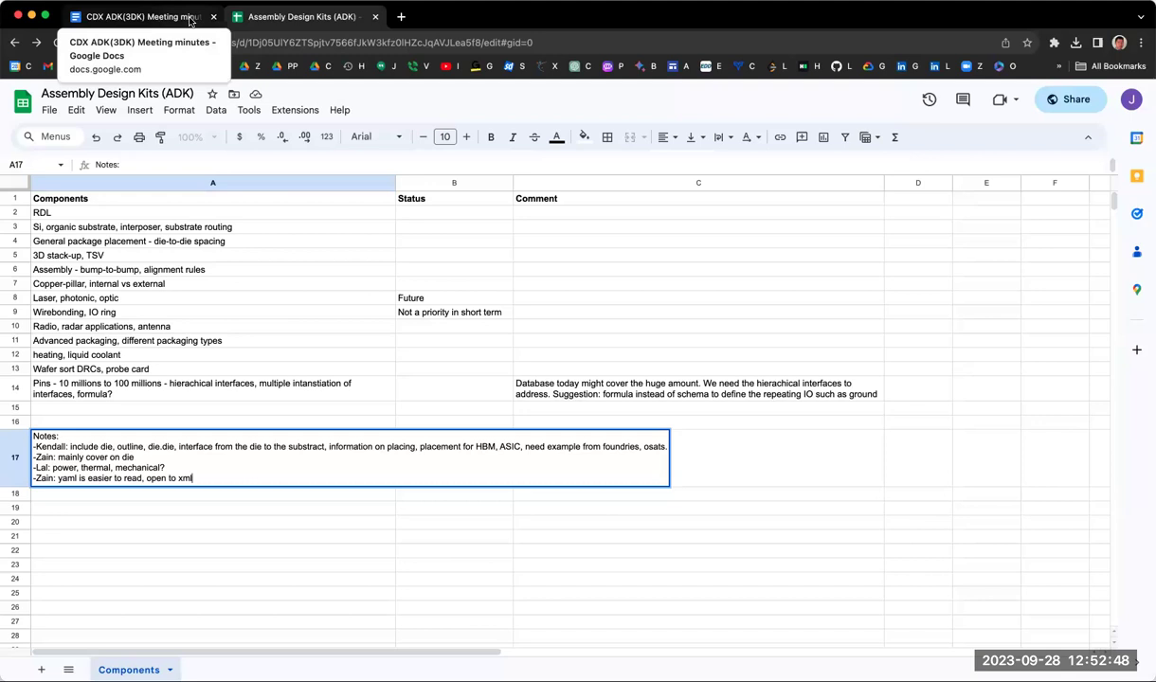
{"action": "double_click", "coordinate": [48, 353]}
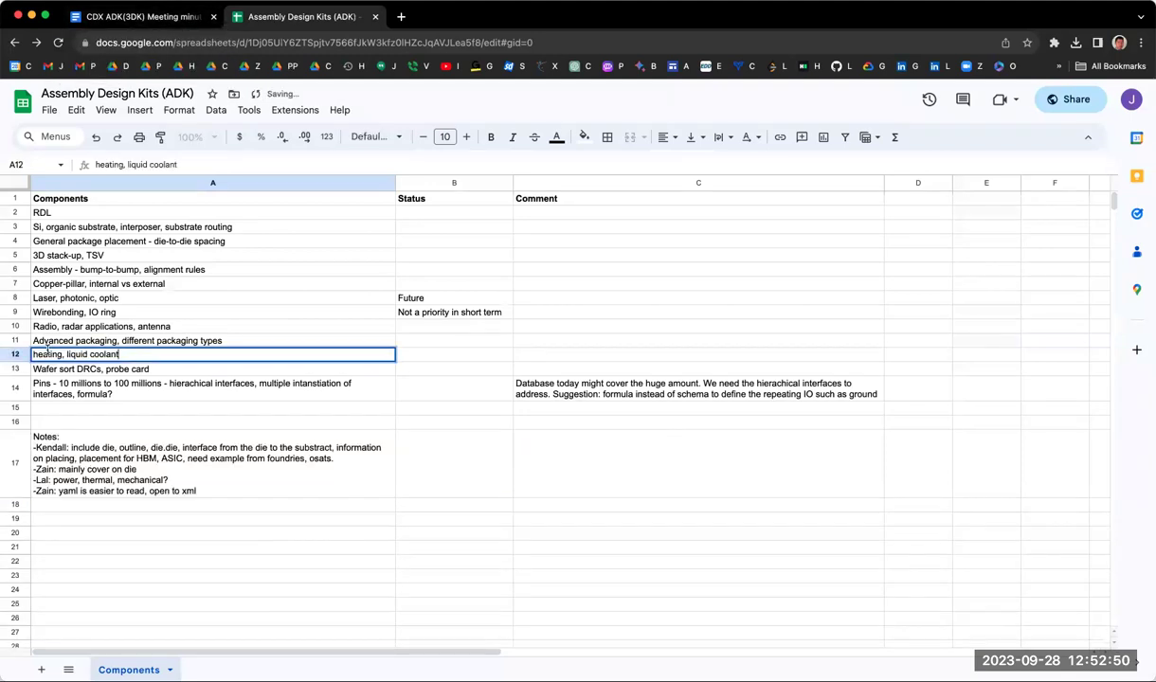
Step: Enter 'thermal, power' in Comment cell C12 of the heating, liquid coolant row
{"action": "left_click", "coordinate": [555, 358]}
{"action": "type", "text": "ther"}
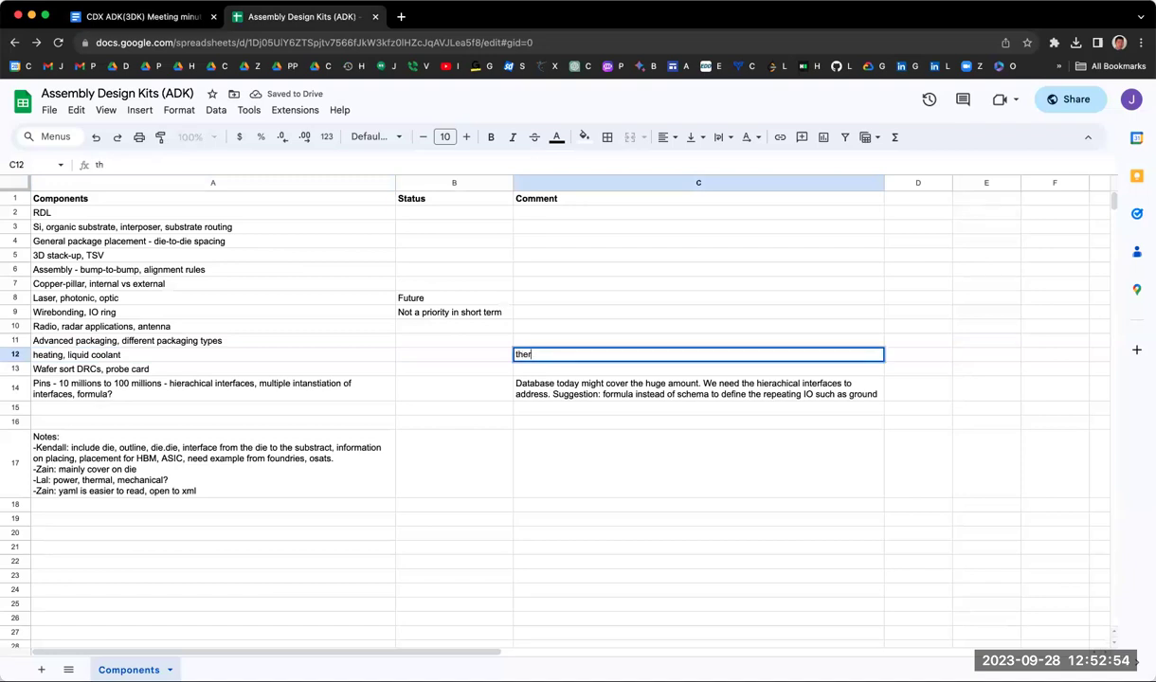
{"action": "type", "text": "mal. "}
{"action": "type", "text": "power"}
{"action": "key", "text": "Return"}
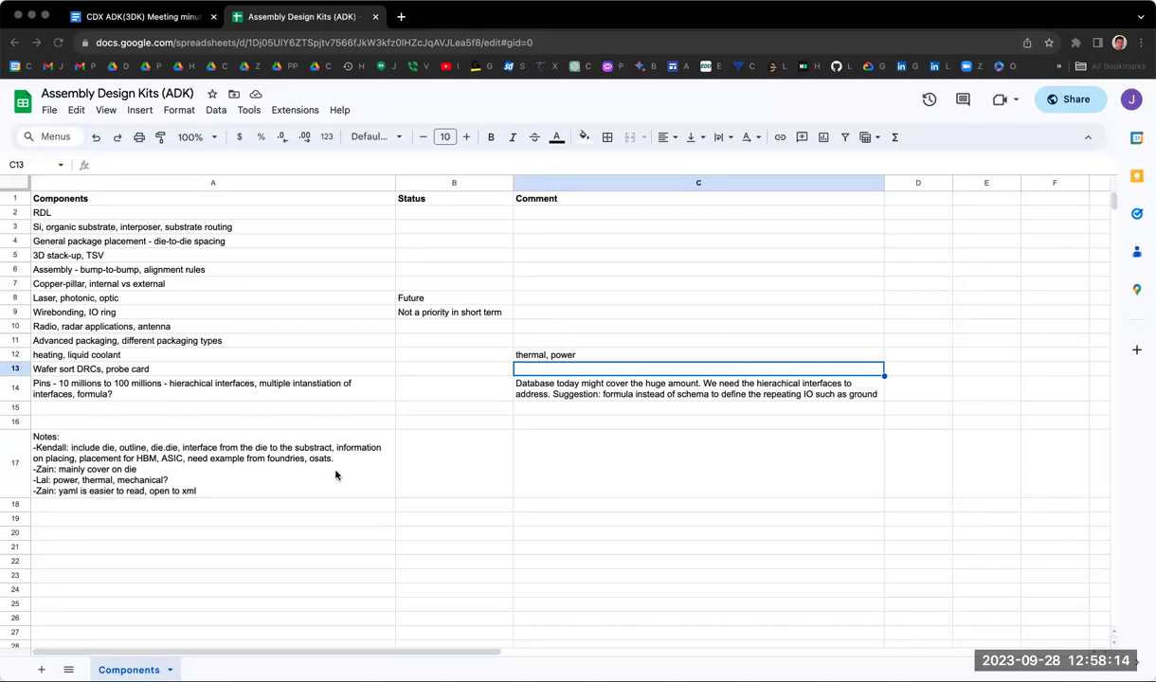
Step: Append a new line '-TSMC, samsung - check if they can share their format' to the A17 notes
{"action": "double_click", "coordinate": [247, 476]}
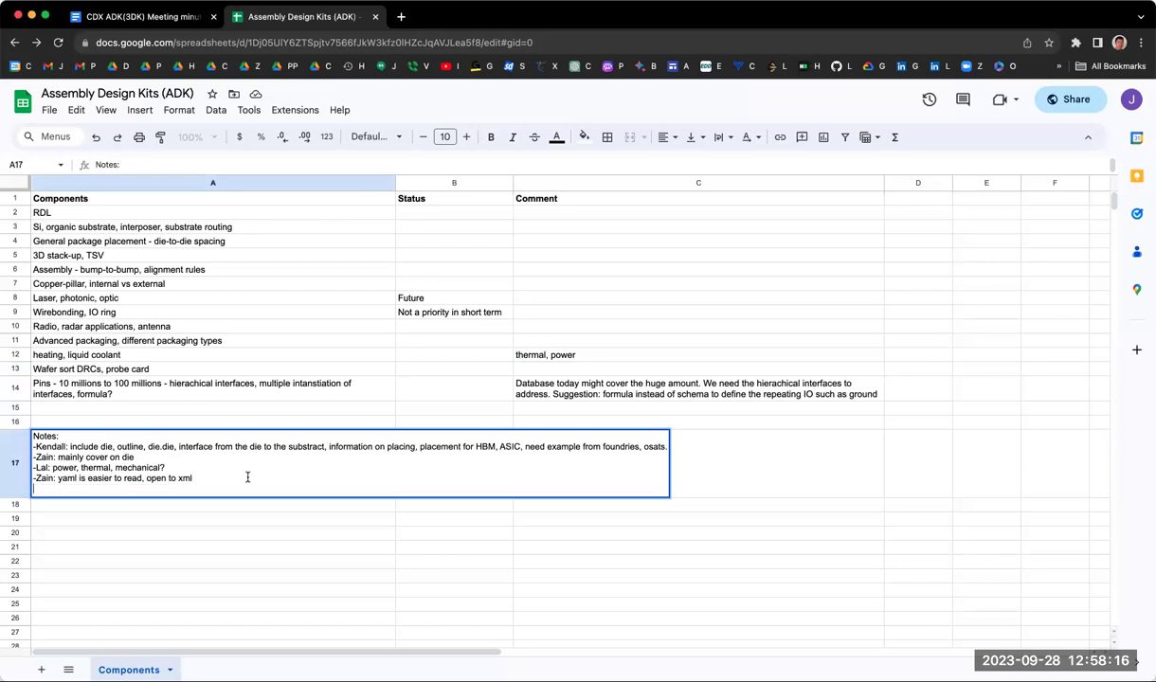
{"action": "key", "text": "alt+Return"}
{"action": "type", "text": "-TSMC."}
{"action": "key", "text": "BackSpace"}
{"action": "type", "text": ", samsung - "}
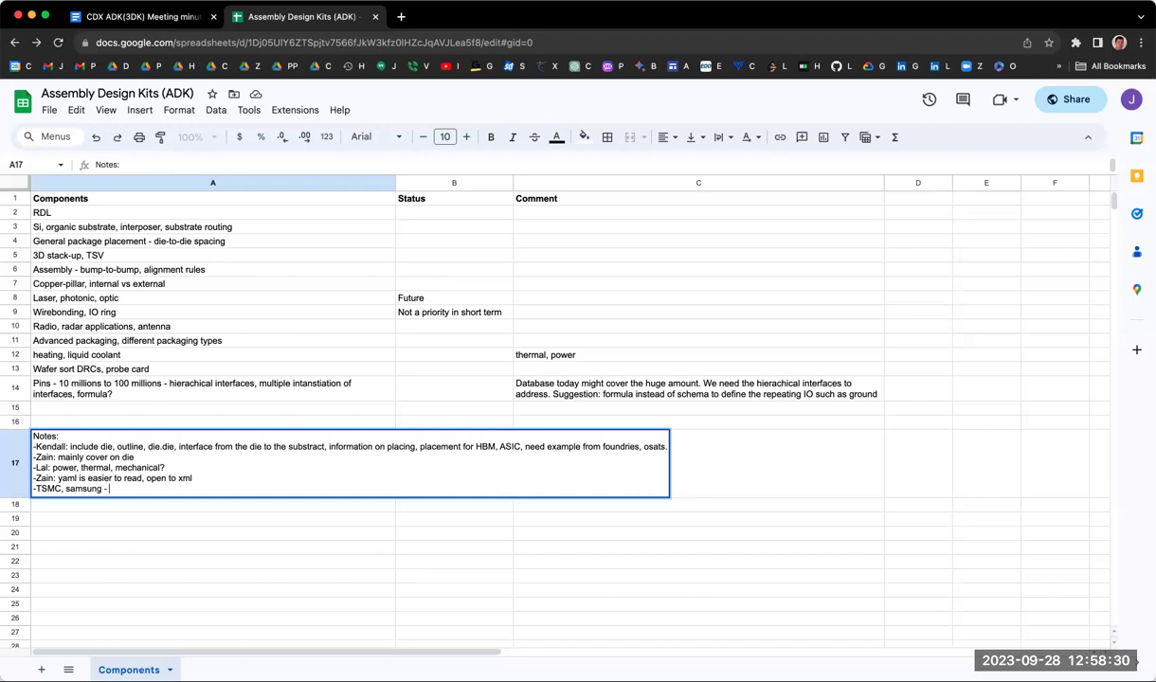
{"action": "type", "text": "check if they can share"}
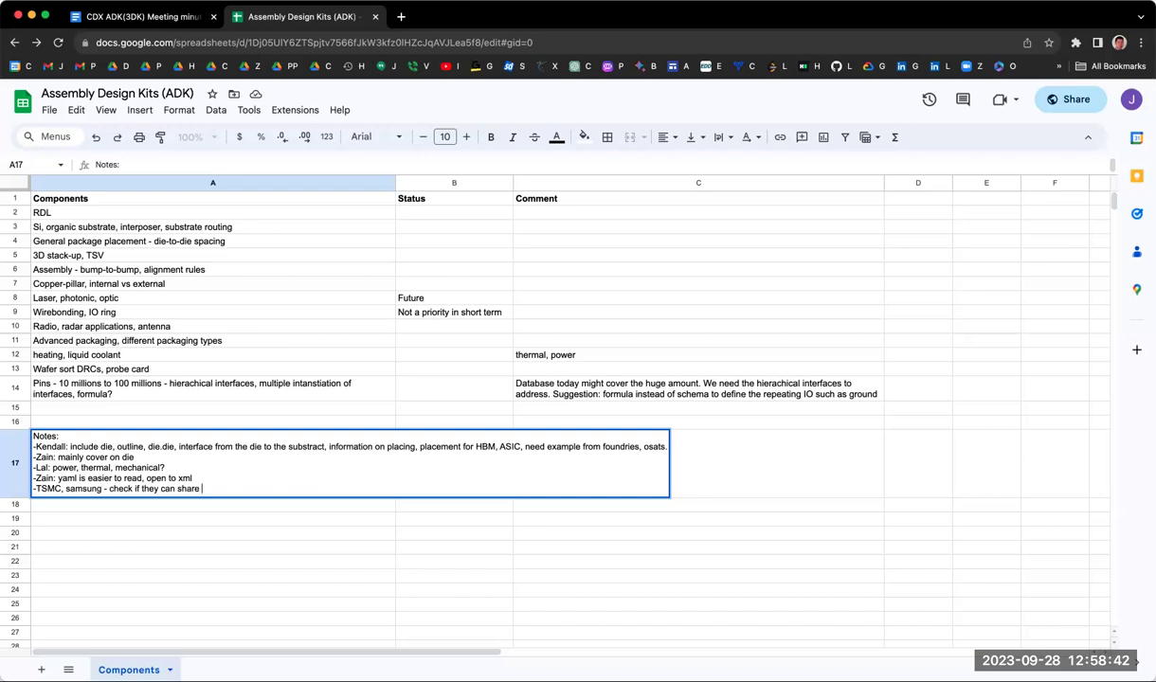
{"action": "type", "text": " the"}
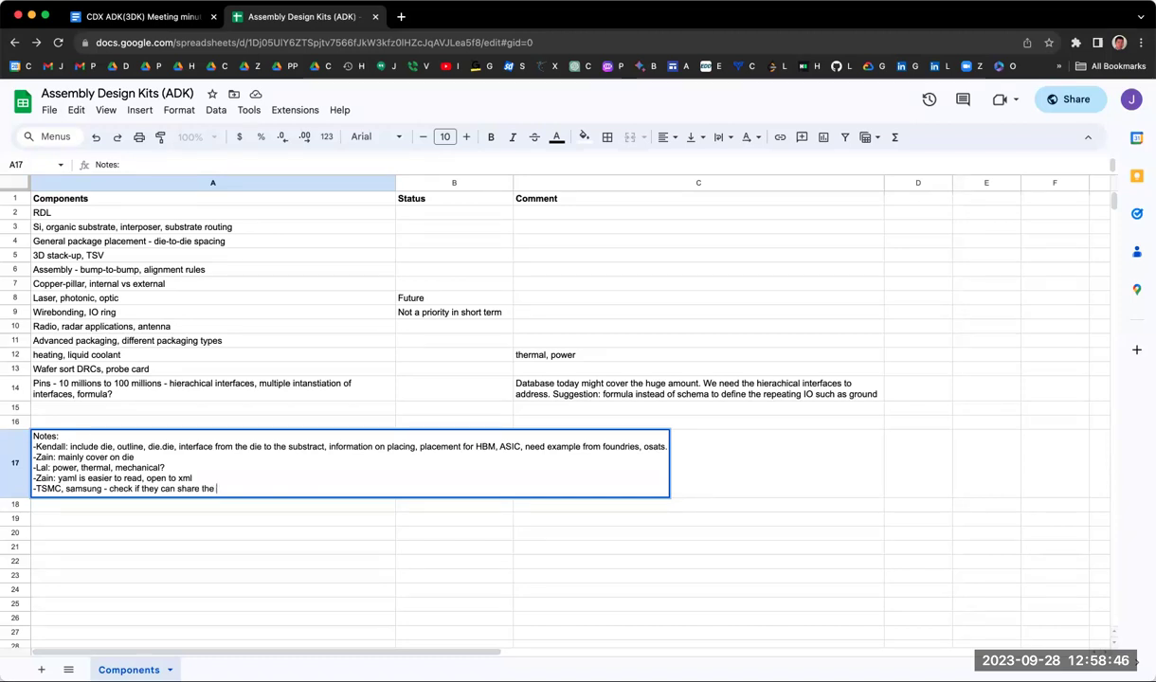
{"action": "key", "text": "BackSpace"}
{"action": "key", "text": "BackSpace"}
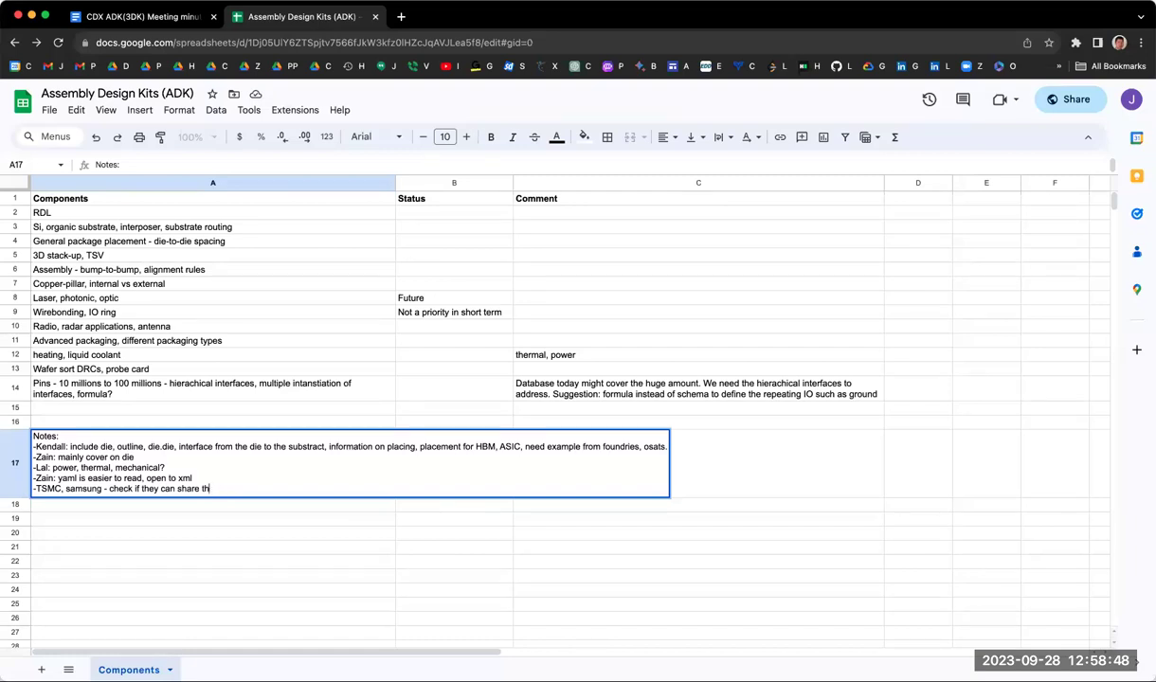
{"action": "type", "text": "eir format"}
{"action": "key", "text": "Return"}
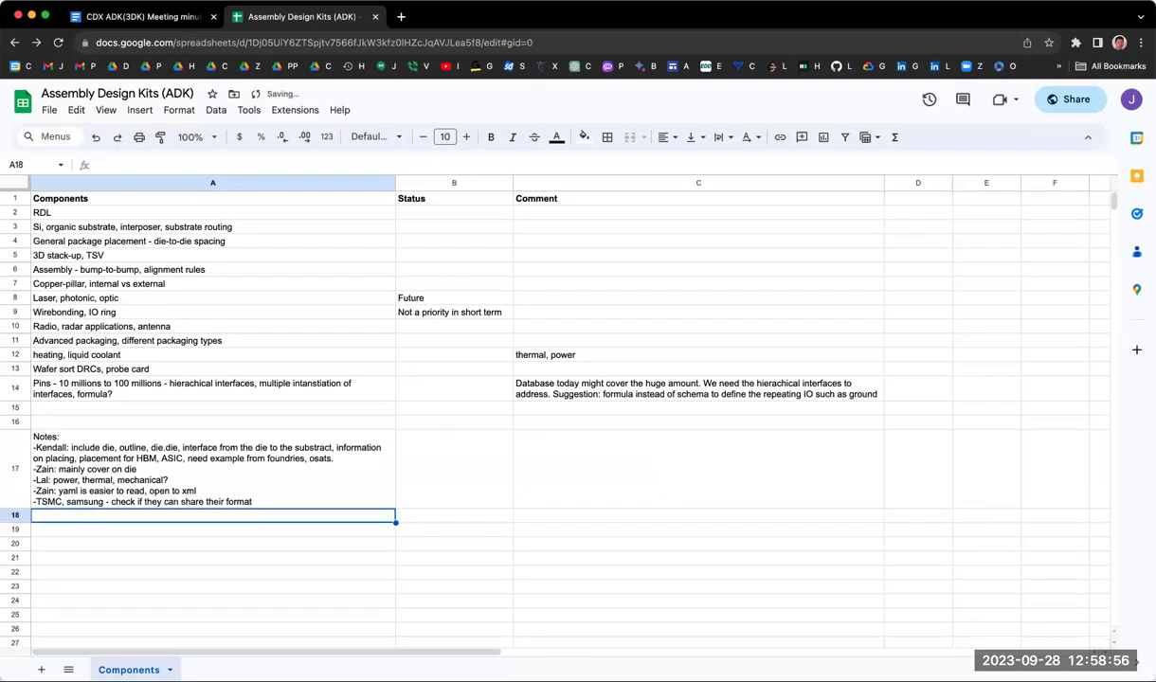